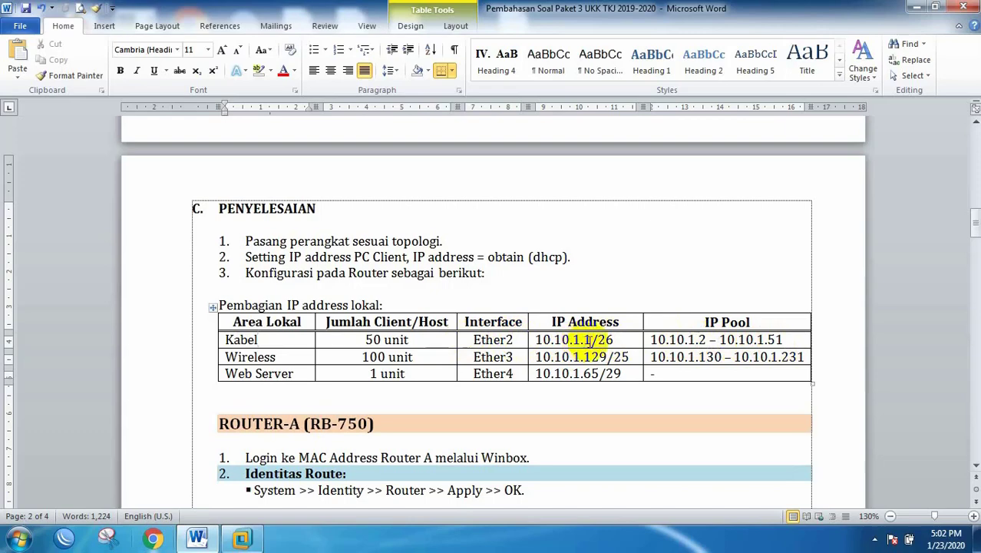
Step: Highlight the Kabel and Wireless rows' values: 10.10.1.1, 100 hosts, Ether3, /25 and pool end 231
drag(593, 341, 543, 339)
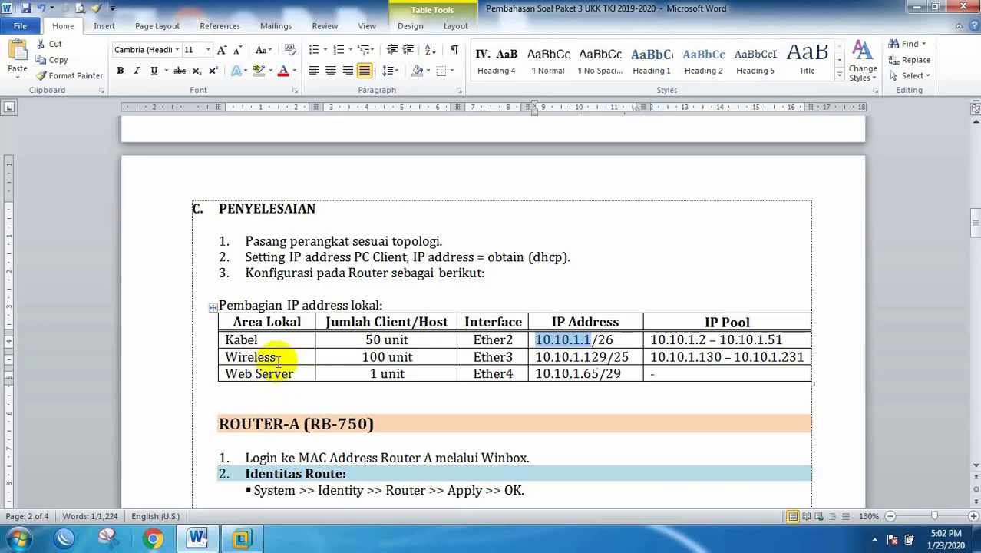
click(393, 359)
drag(392, 358, 361, 357)
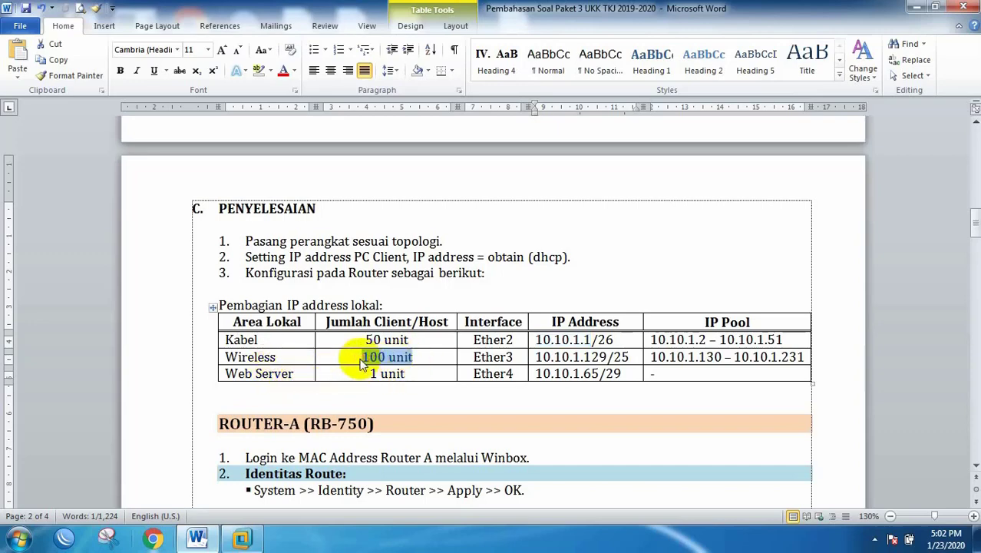
drag(518, 359, 472, 359)
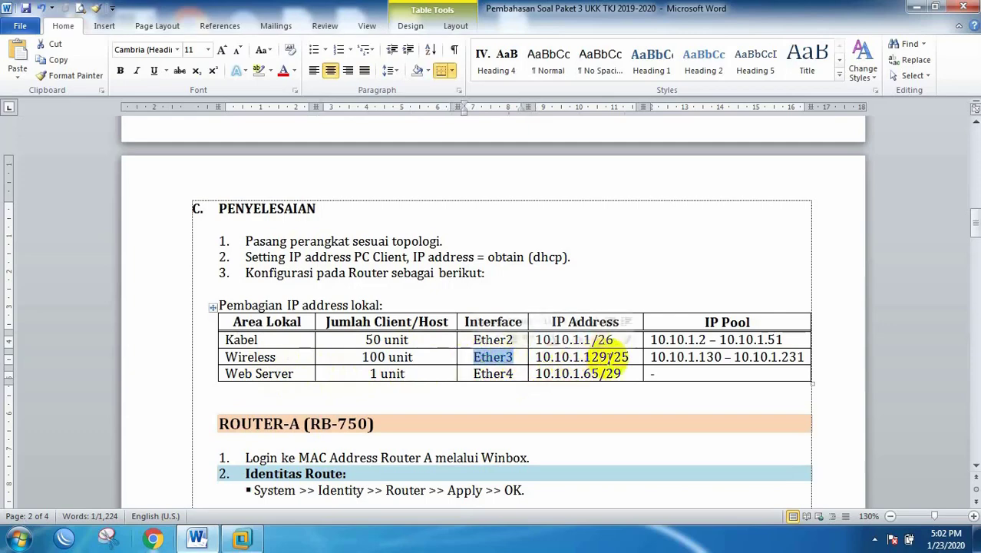
click(613, 357)
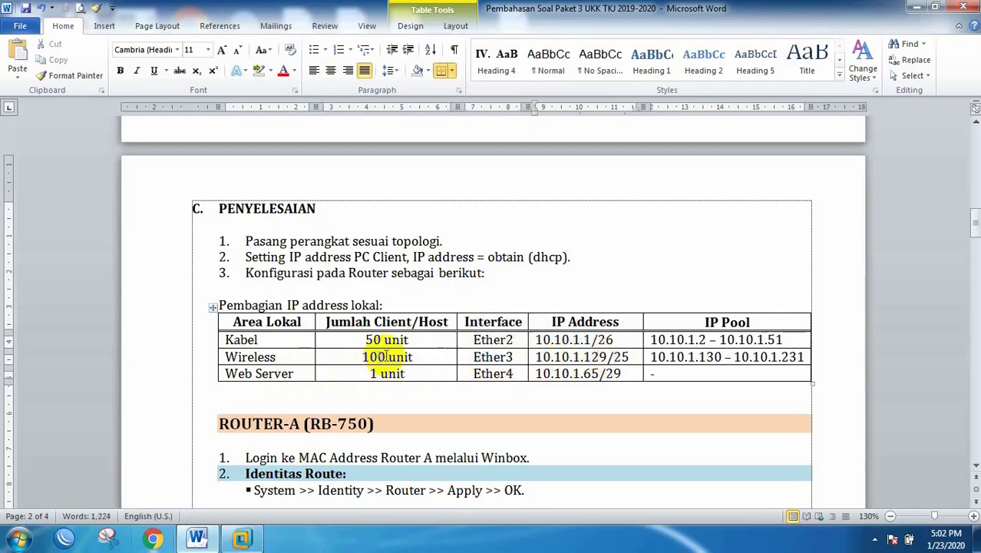
drag(384, 358, 361, 361)
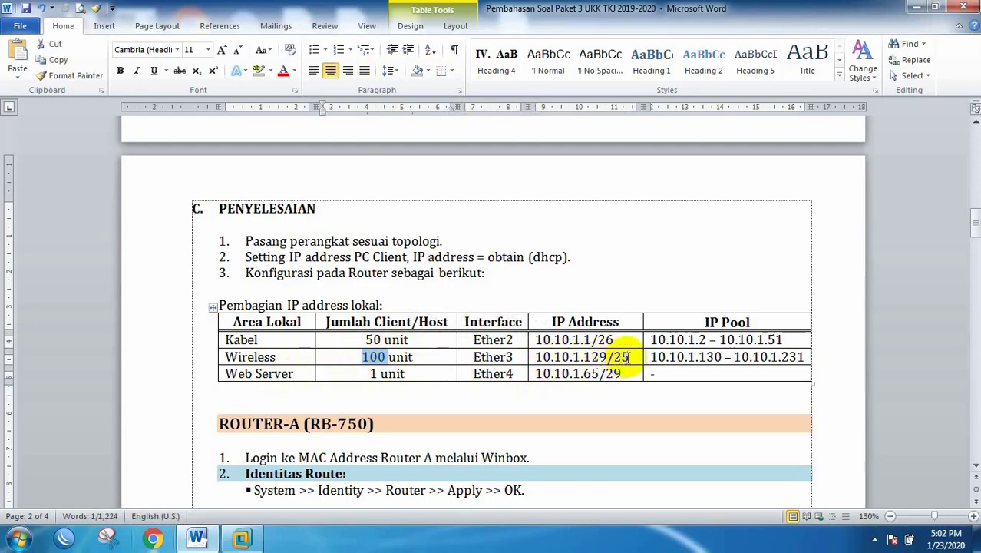
drag(629, 357, 617, 358)
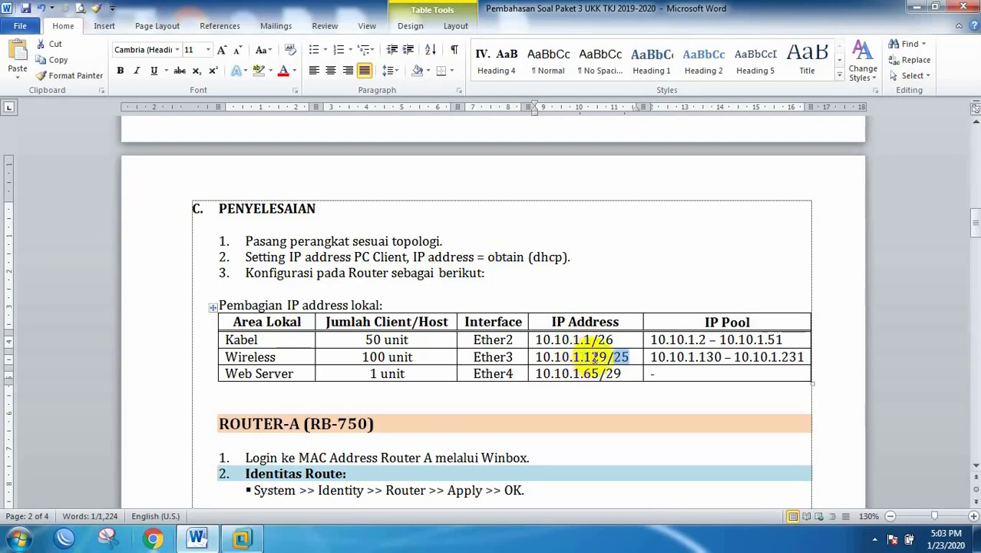
click(719, 358)
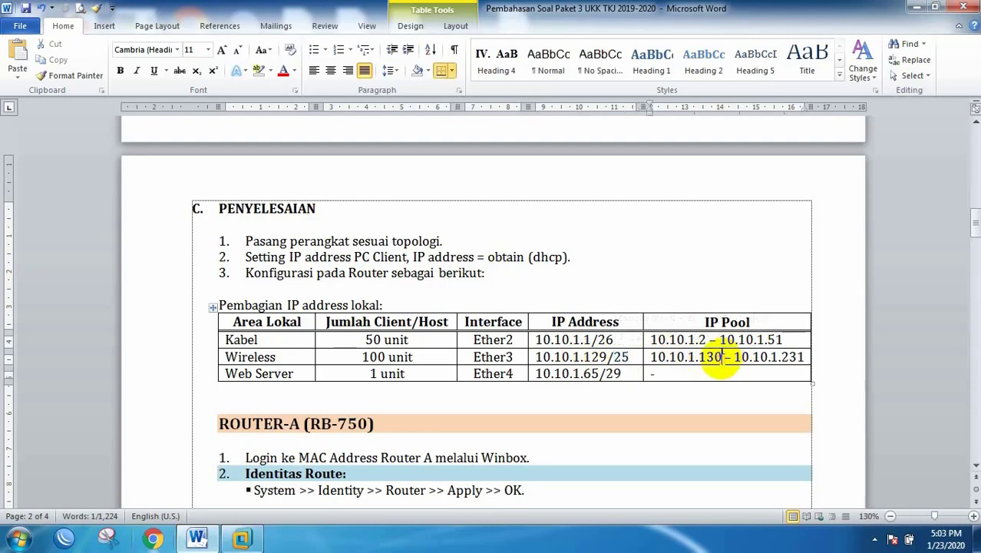
click(782, 357)
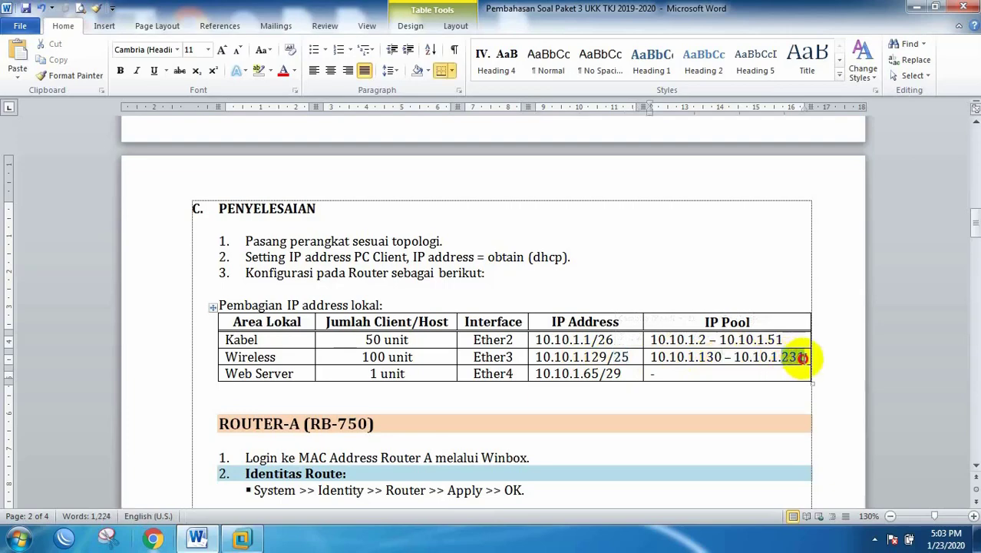
drag(806, 357, 781, 357)
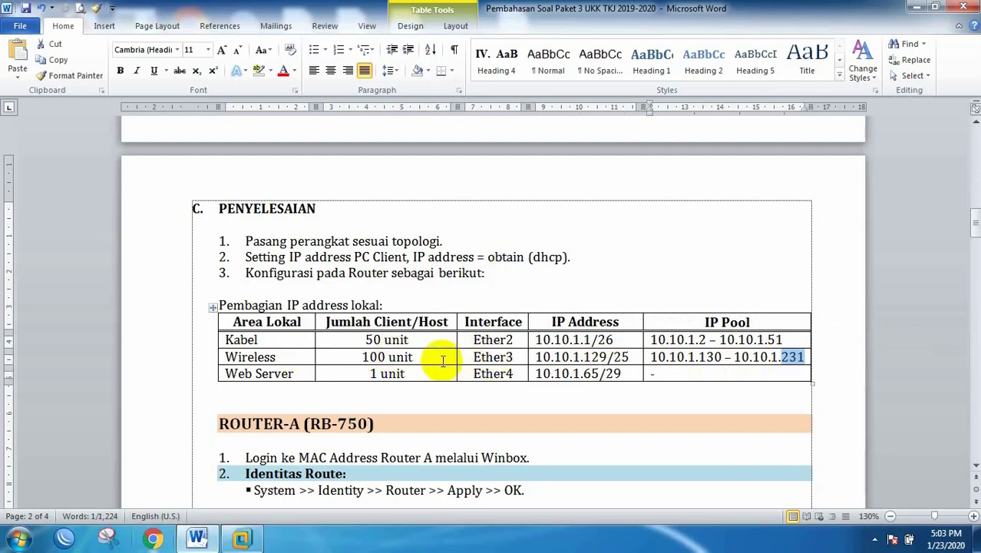
Step: Highlight the Web Server row's values: 1 host, Ether4 and address 10.10.1.65/29
drag(369, 373, 409, 373)
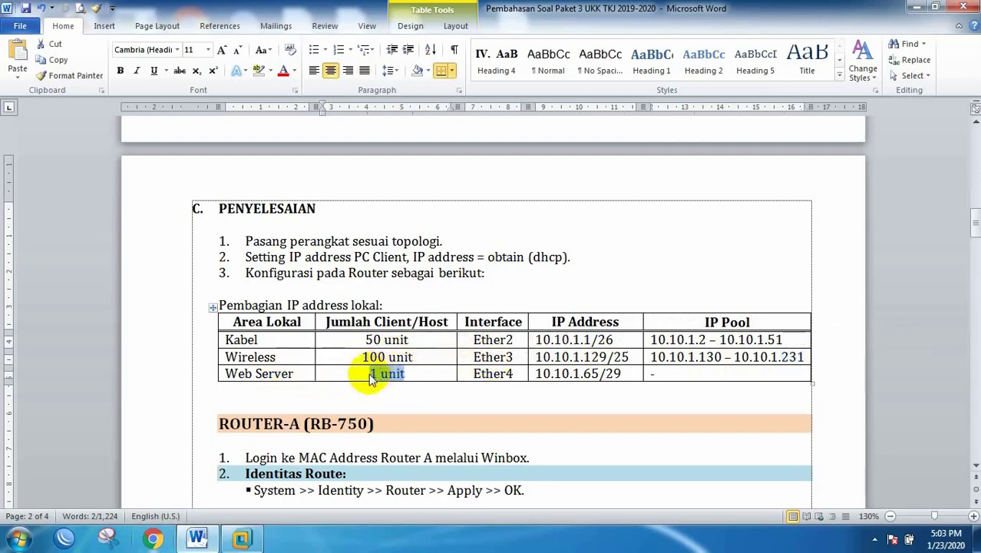
click(369, 374)
drag(409, 374, 365, 374)
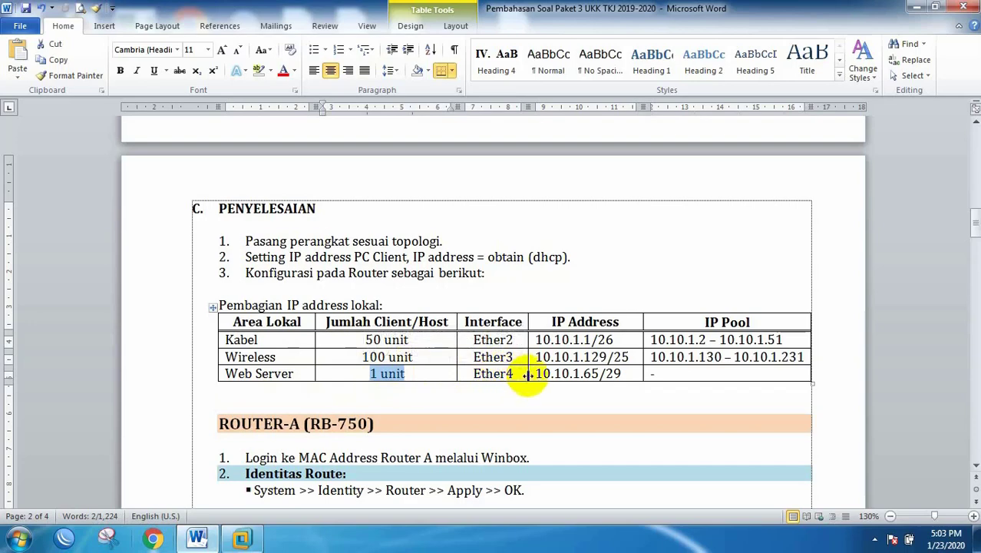
drag(517, 374, 481, 374)
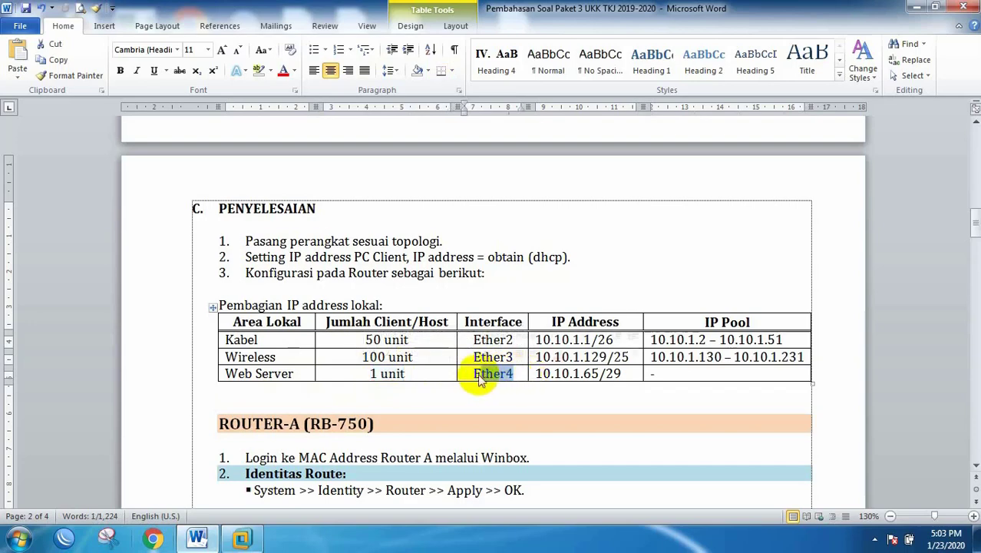
mouse_move(601, 374)
mouse_down()
mouse_move(568, 378)
mouse_move(609, 374)
mouse_up()
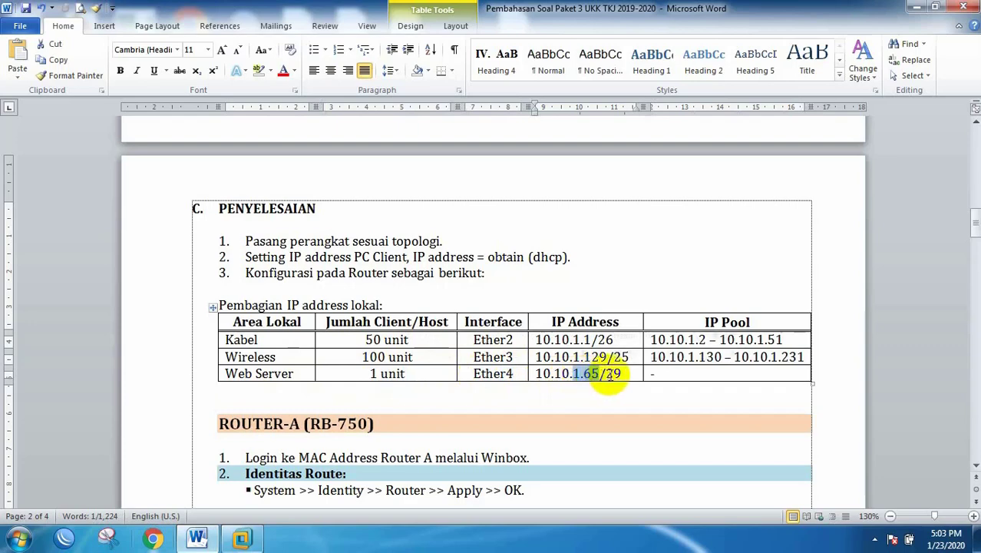
click(609, 374)
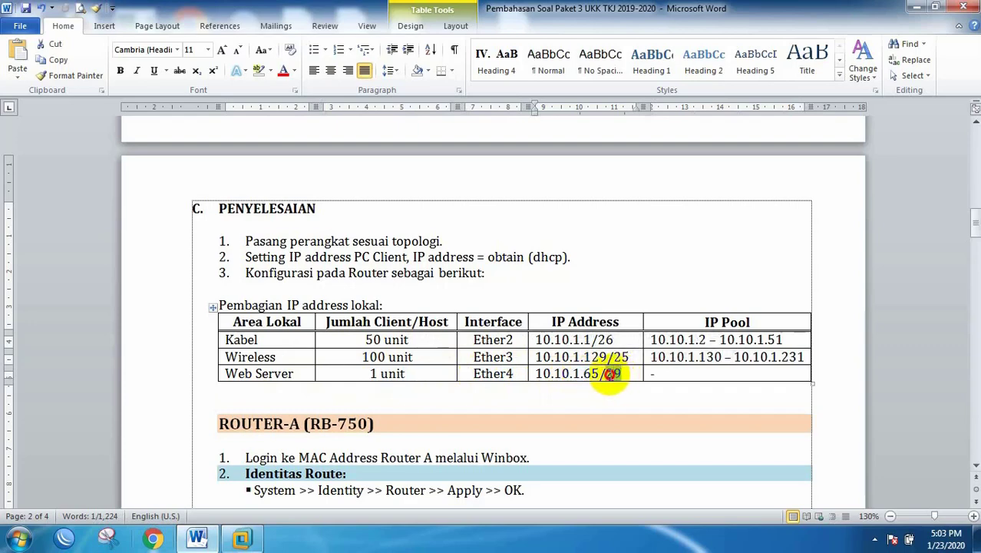
double_click(612, 376)
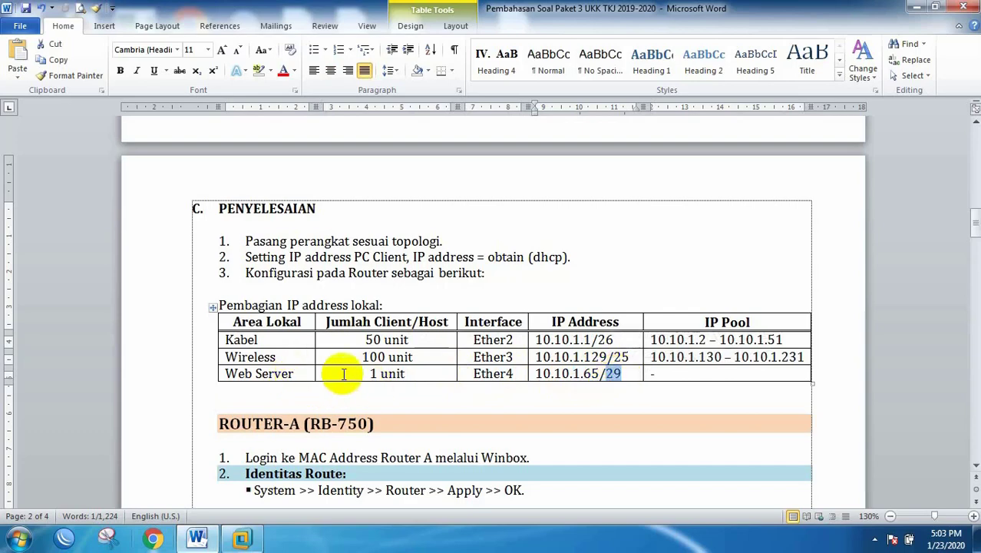
click(624, 372)
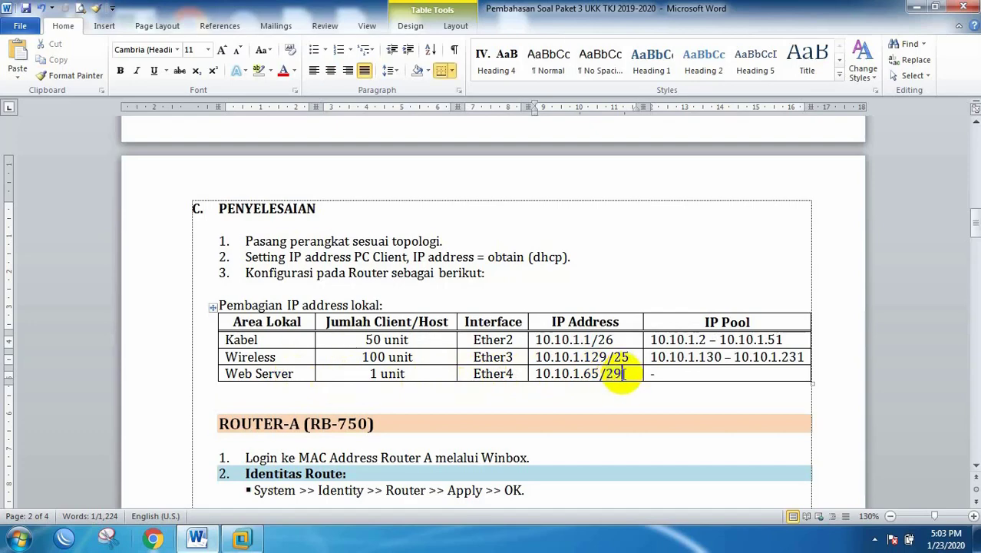
click(612, 374)
drag(606, 373, 624, 373)
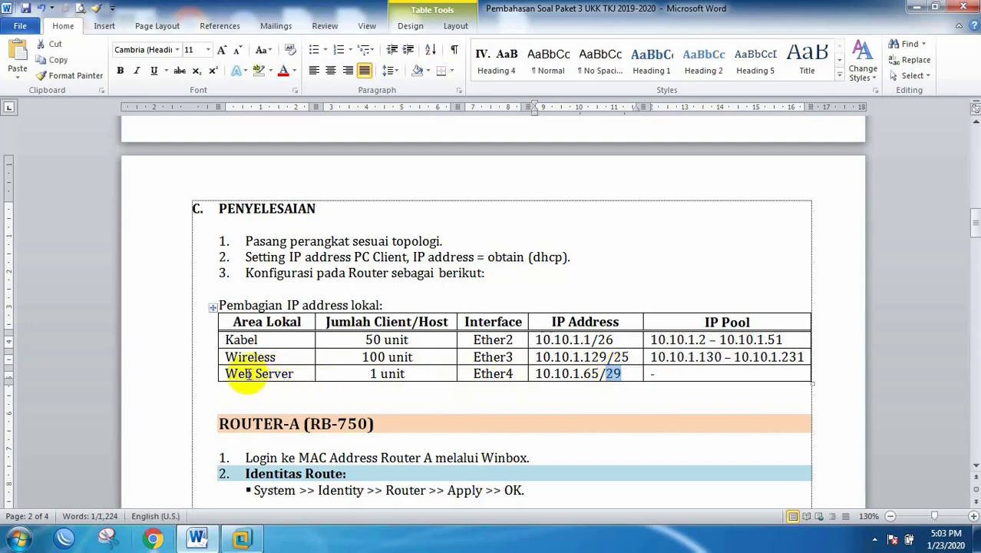
click(601, 374)
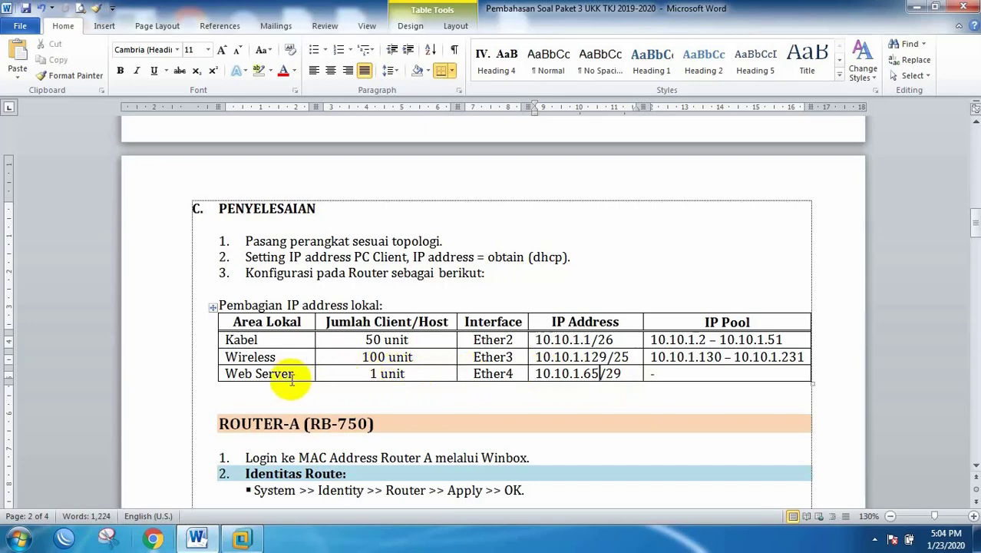
drag(255, 374, 296, 372)
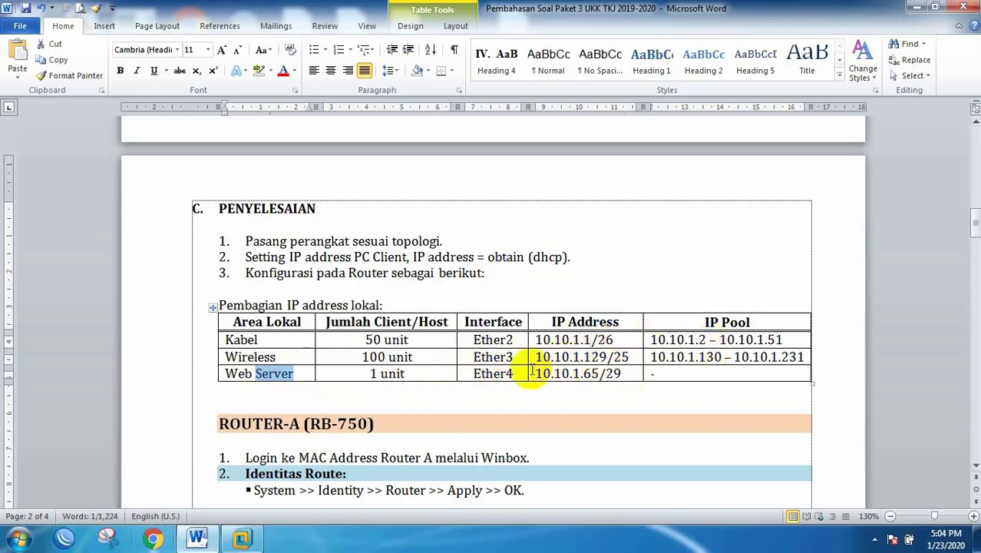
click(581, 374)
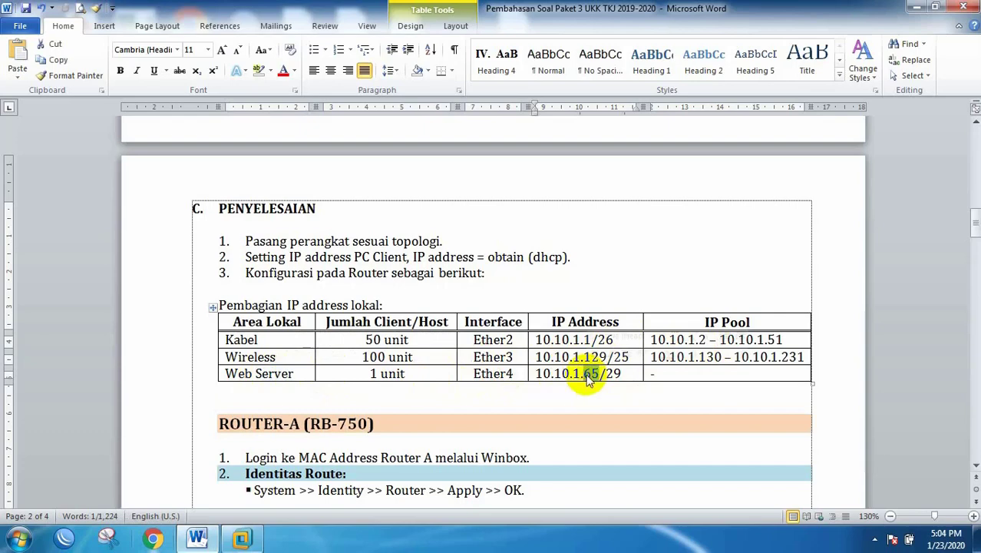
drag(587, 377, 571, 374)
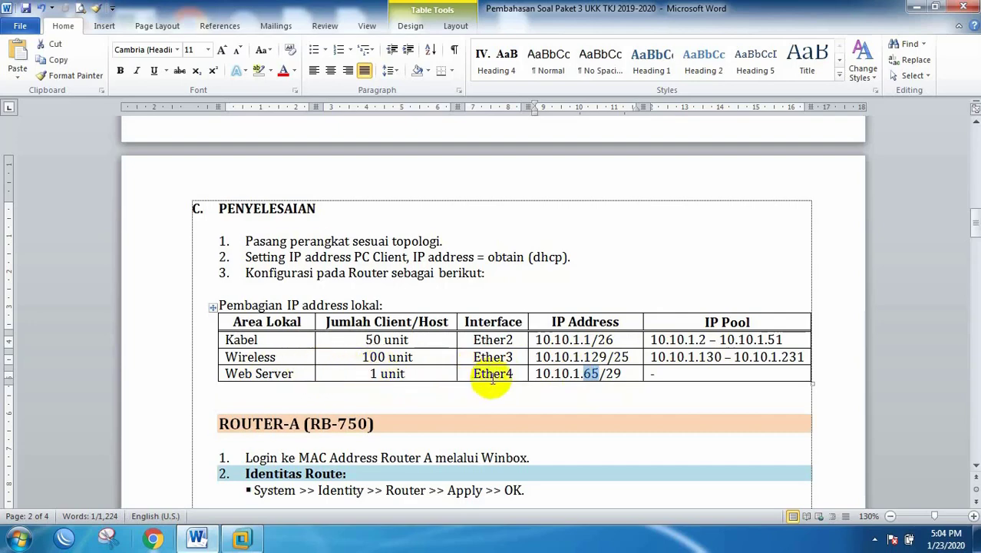
Step: Bring the topology diagram into view and launch the MikroTik WinBox loader
scroll(492, 379, up, 10)
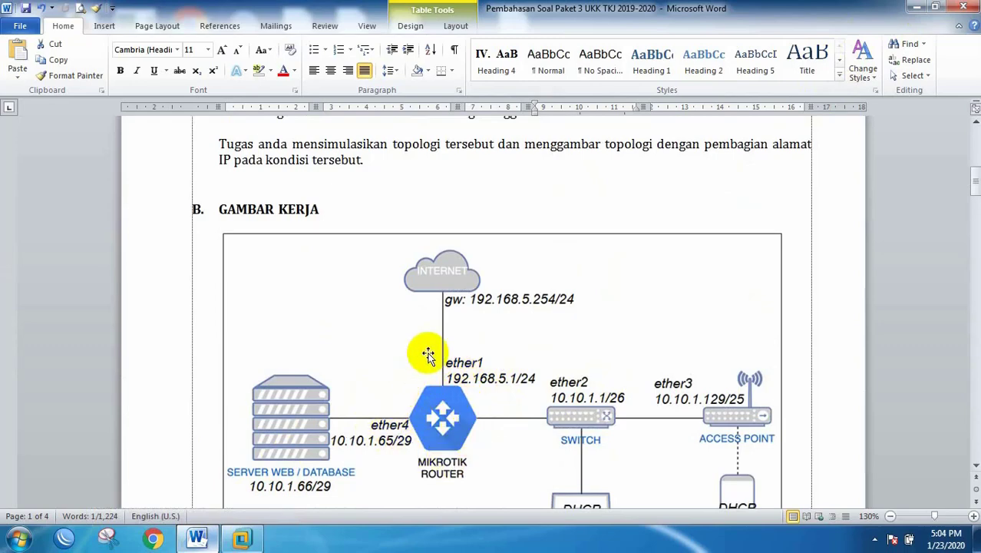
scroll(437, 365, down, 2)
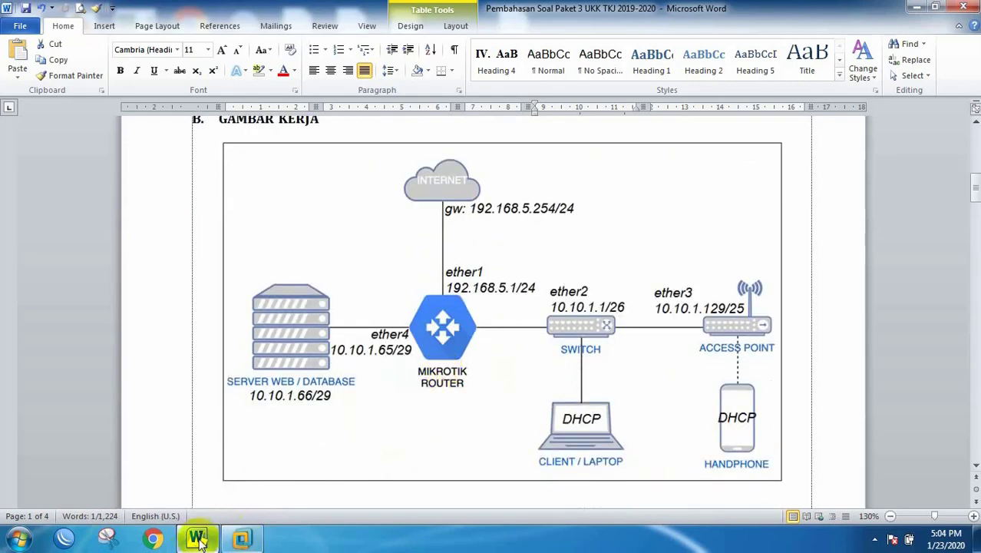
click(244, 539)
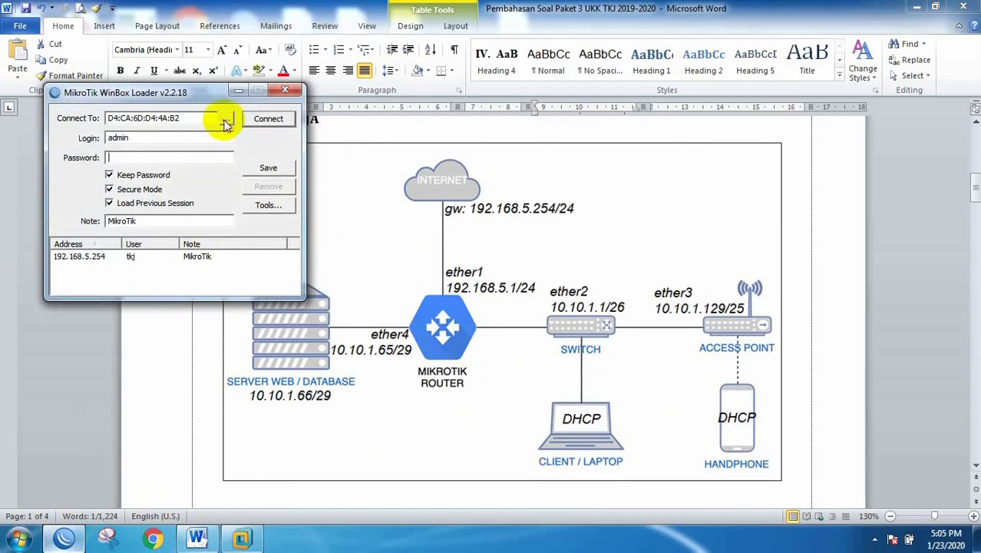
Step: Connect to the RB750GL by its MAC address, remove the default configuration, and maximize WinBox
click(227, 124)
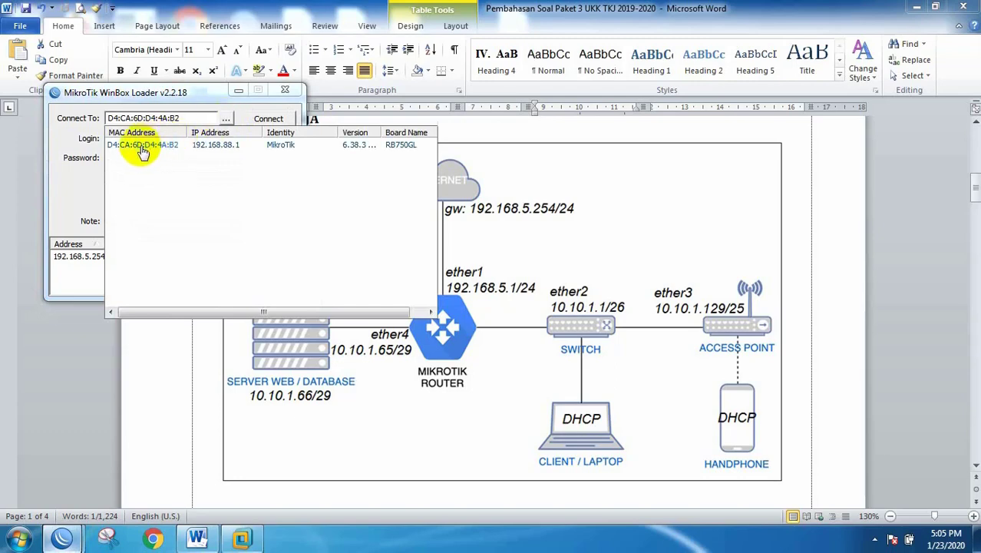
click(138, 146)
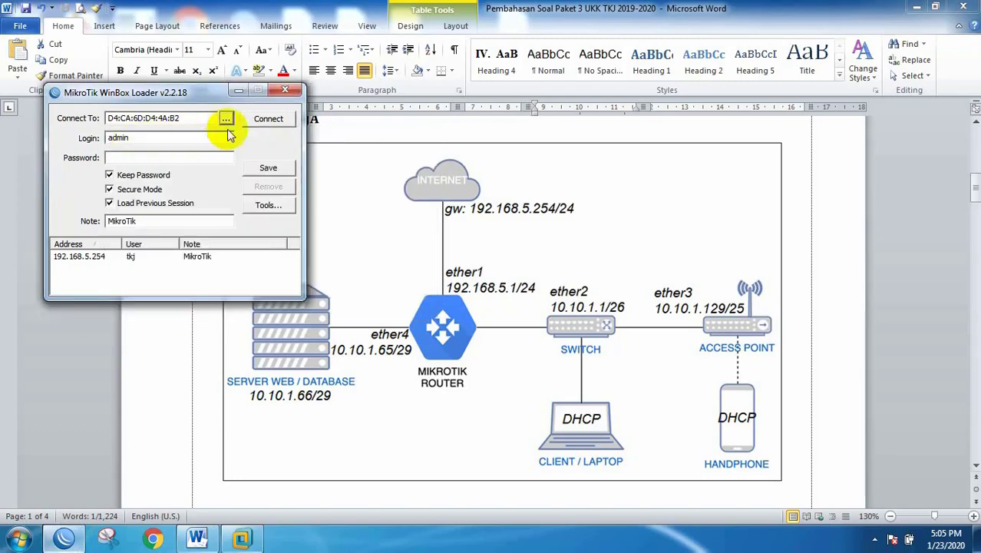
click(275, 121)
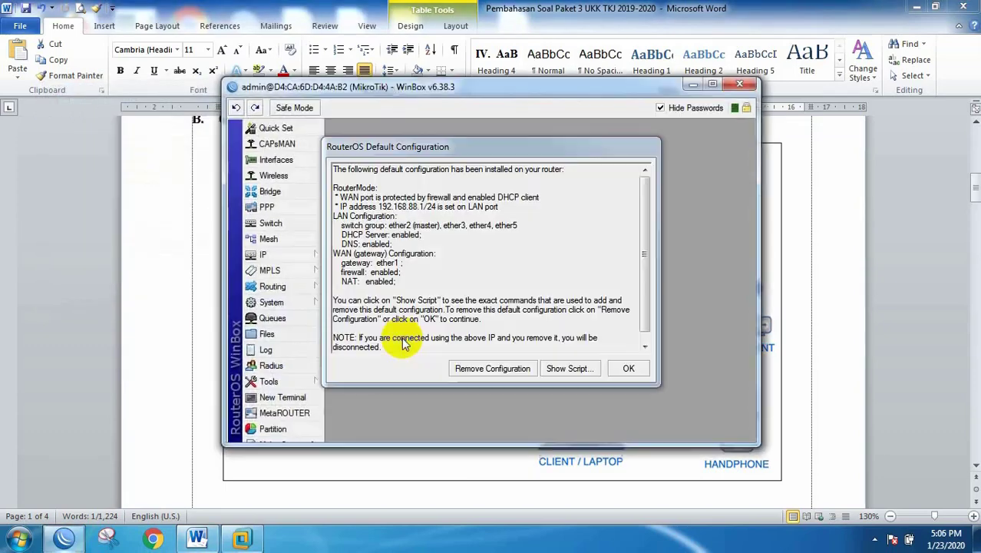
click(498, 368)
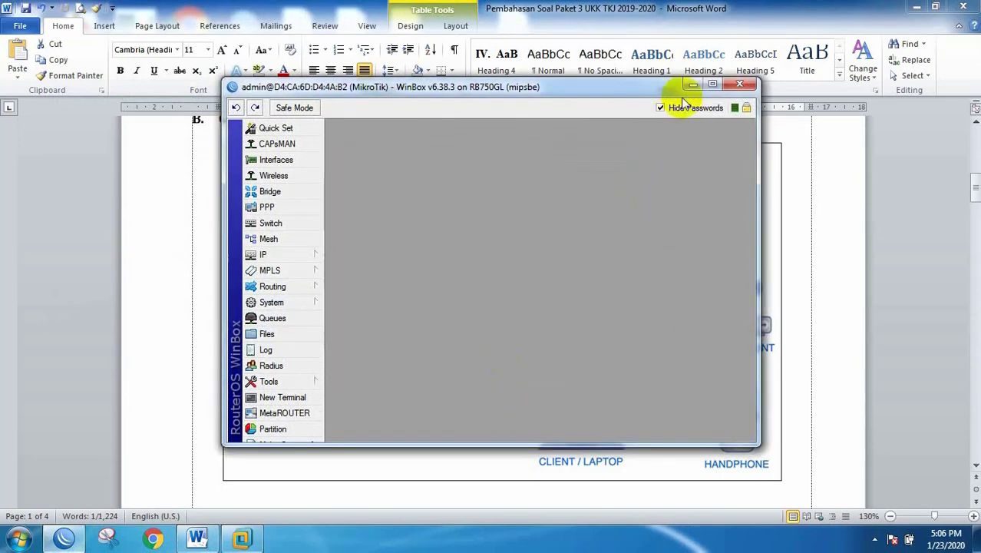
click(712, 84)
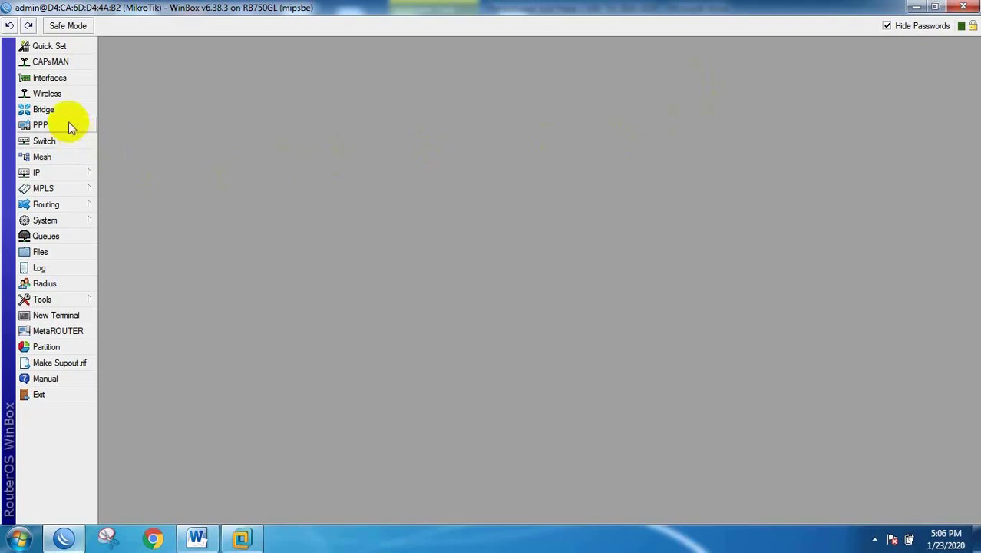
Step: Change the System Identity from MikroTik to 'Router UKK2020'
click(46, 219)
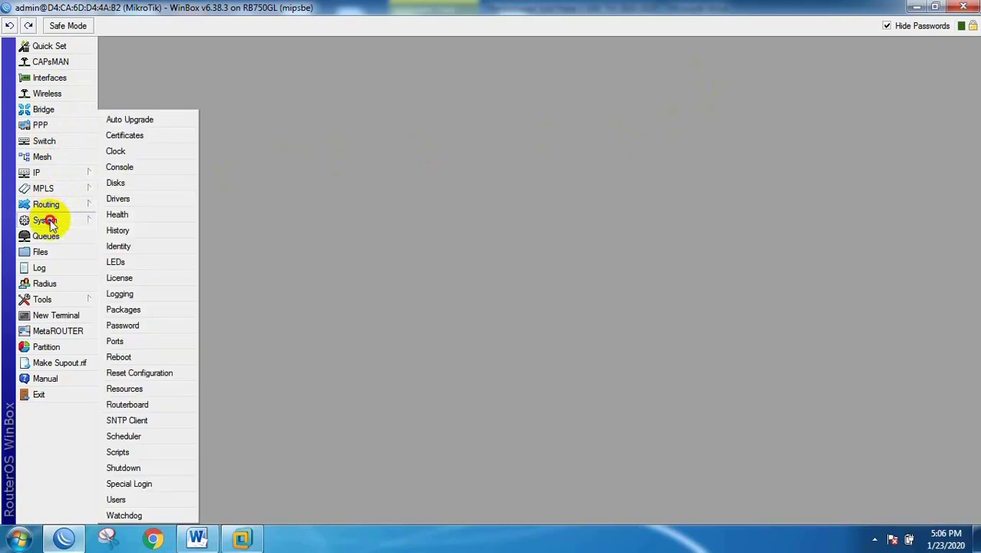
click(119, 245)
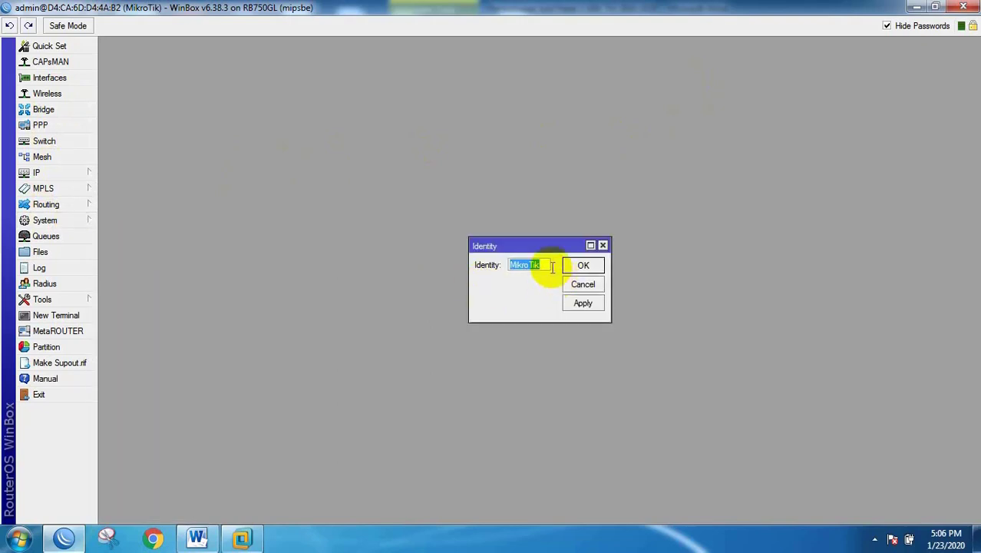
text(R)
text(outer UKK)
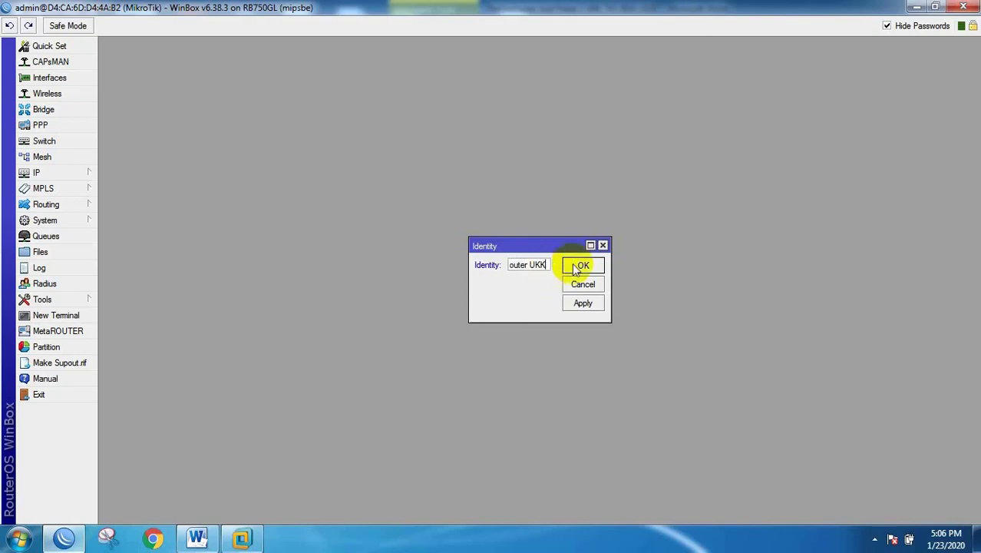
text(2020)
click(582, 265)
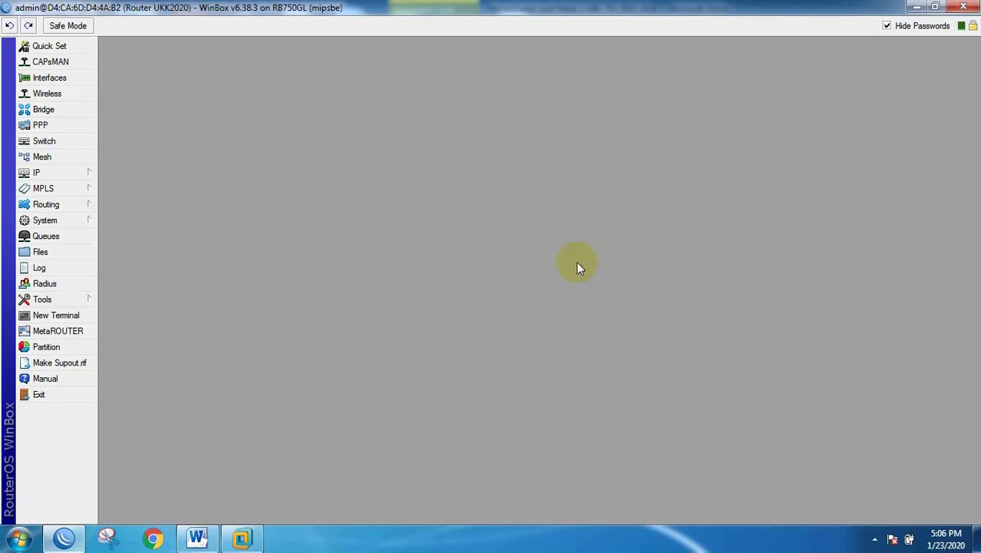
Step: Open the IP Address List and reposition and widen its window
click(82, 170)
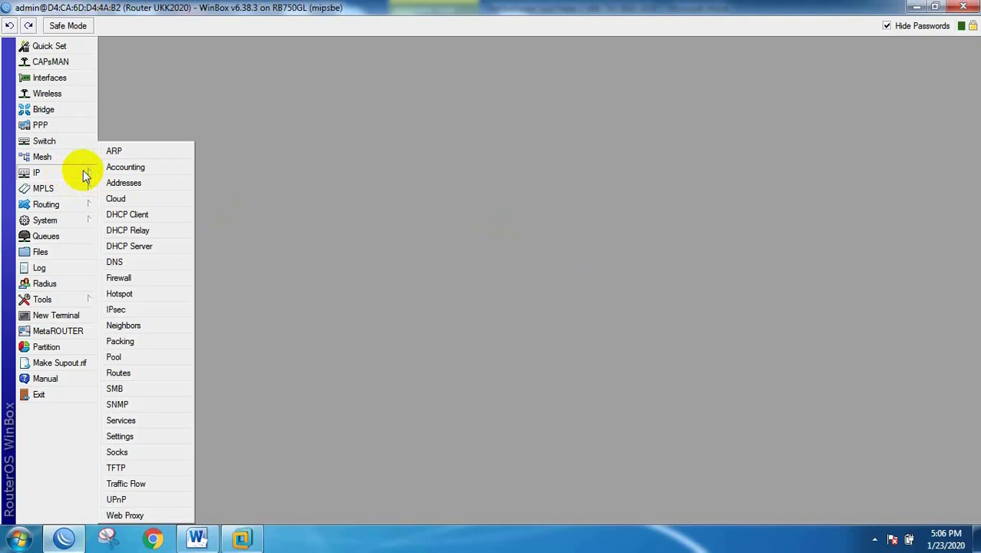
mouse_move(86, 190)
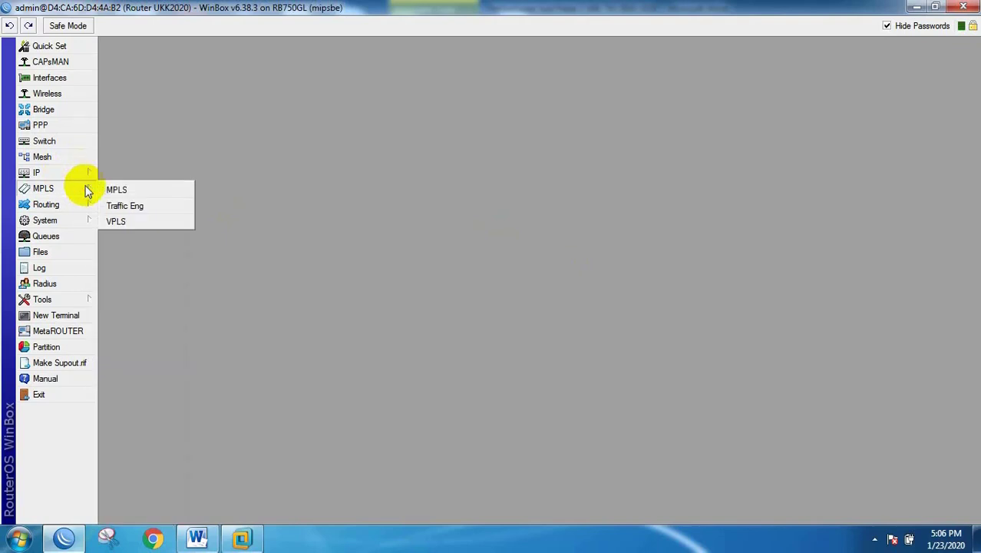
mouse_move(61, 173)
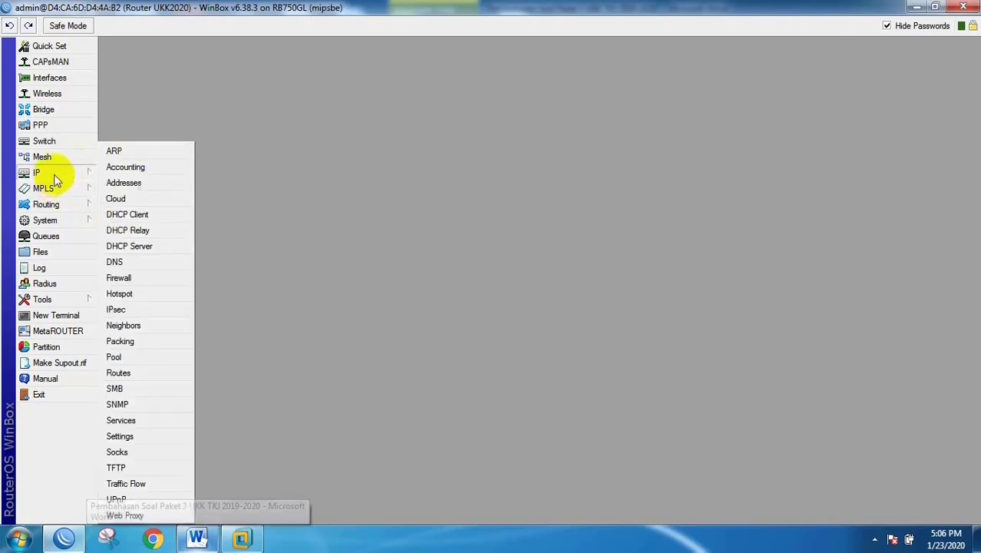
click(121, 184)
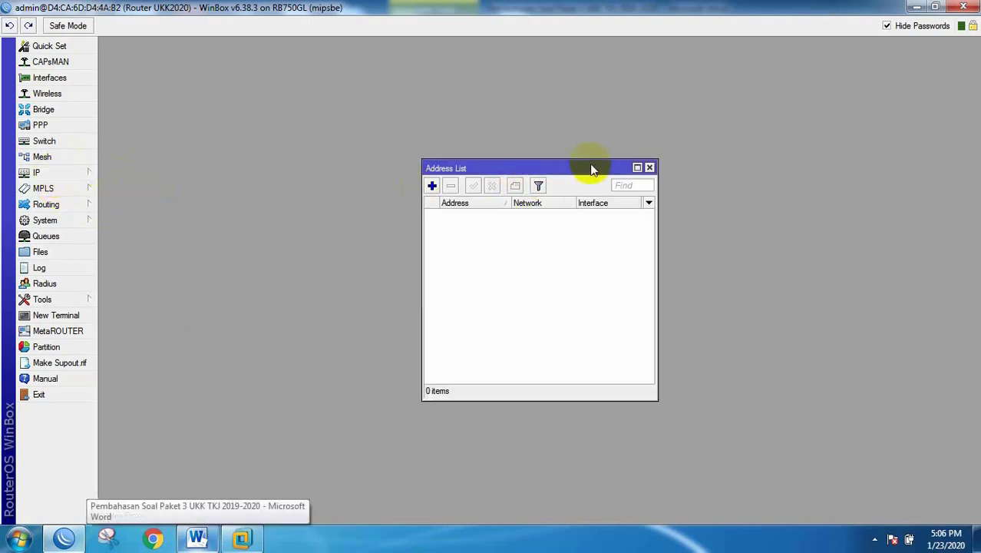
drag(591, 169, 475, 111)
drag(537, 153, 599, 153)
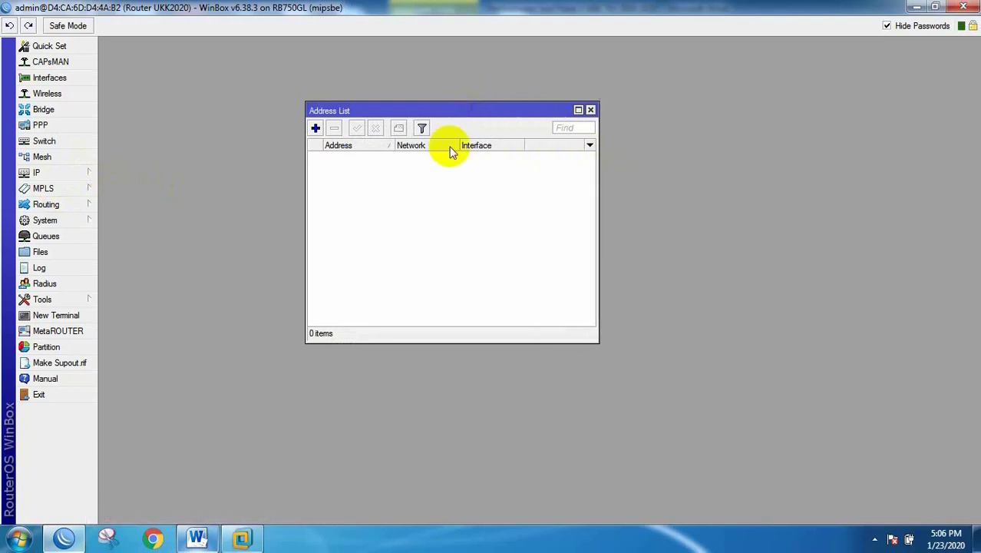
Step: Add 192.168.5.1/24 on ether1, checking the exam sheet, then close the address list
click(315, 129)
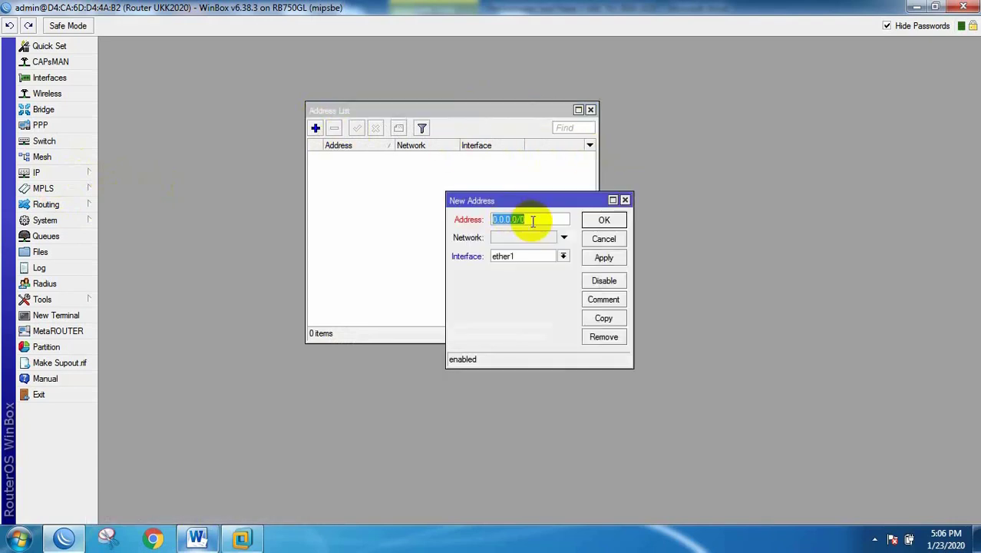
text(192.168.5.1/24)
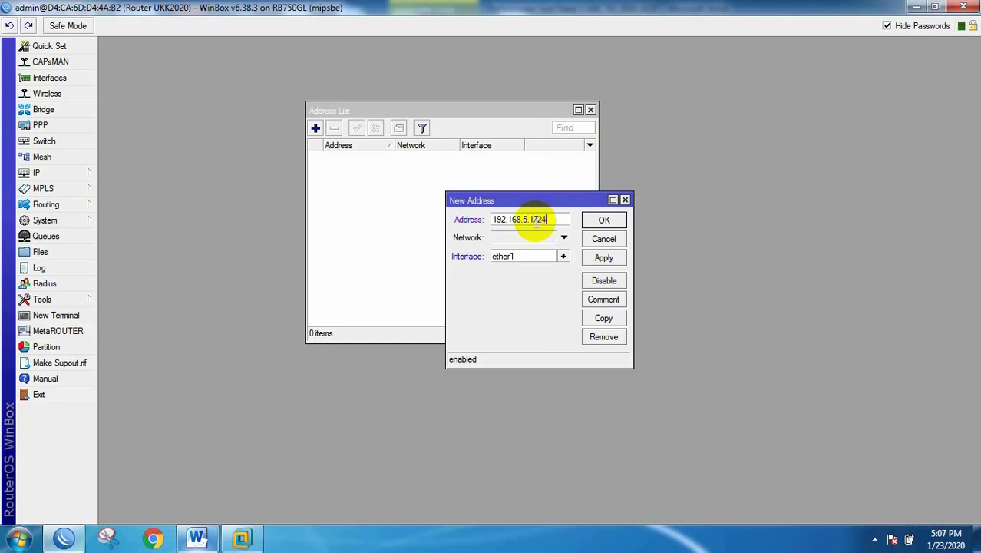
click(196, 537)
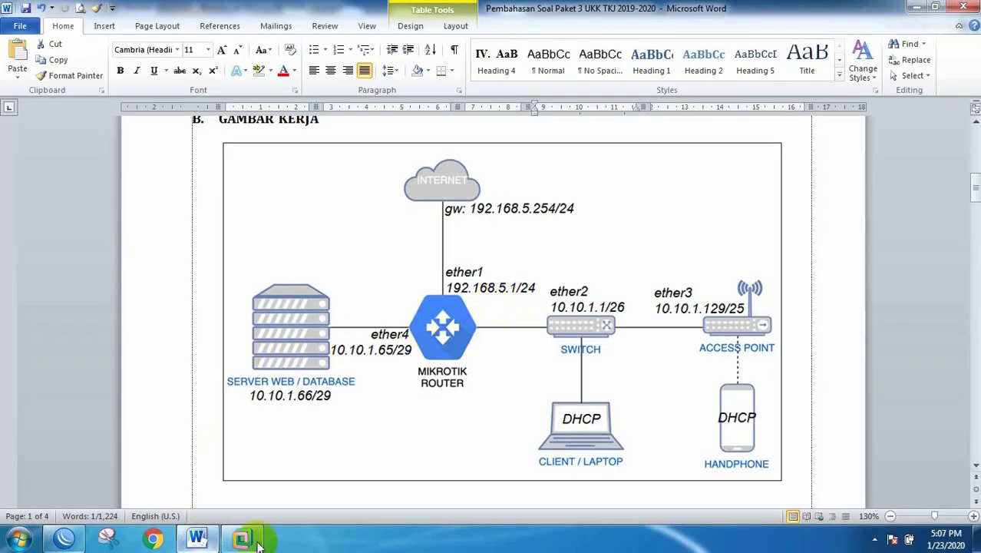
click(64, 537)
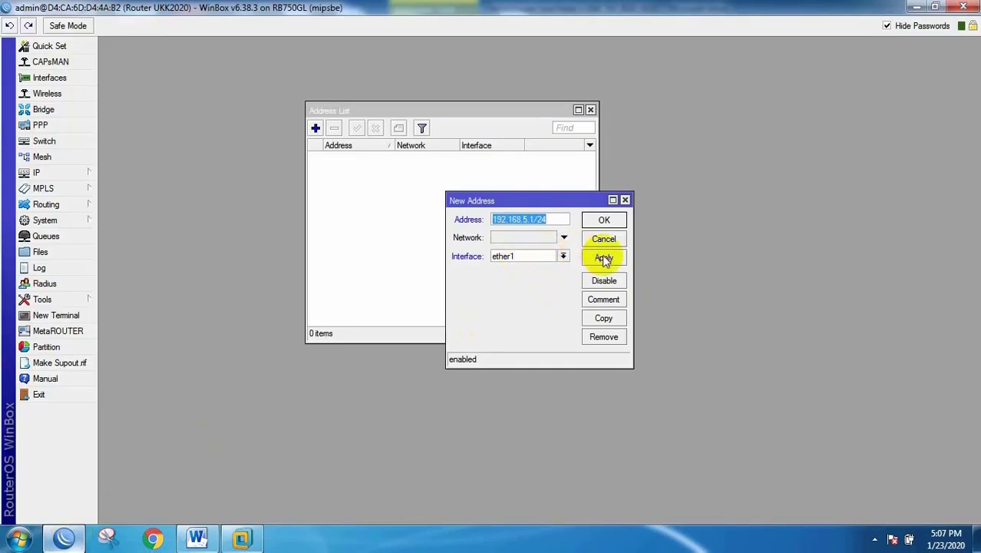
click(606, 219)
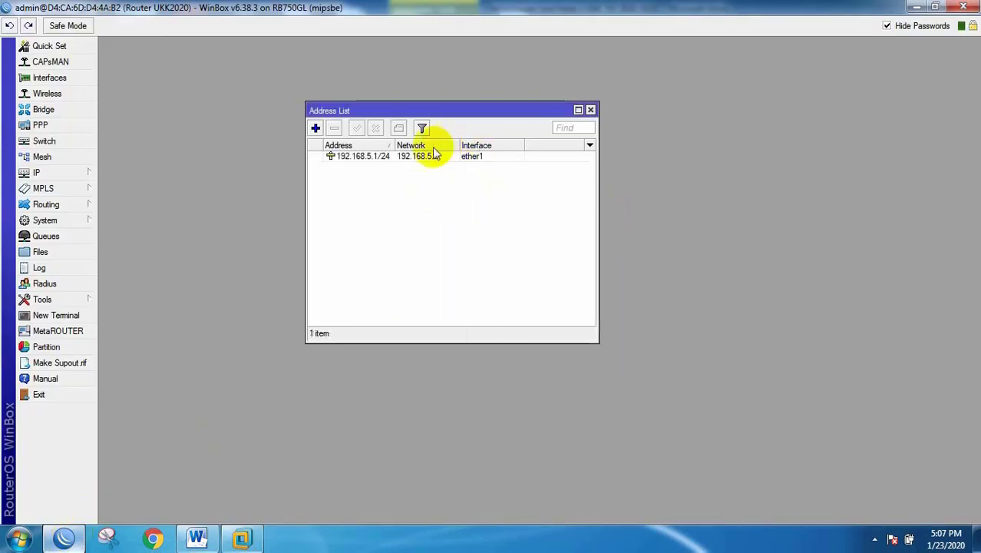
drag(391, 145, 415, 145)
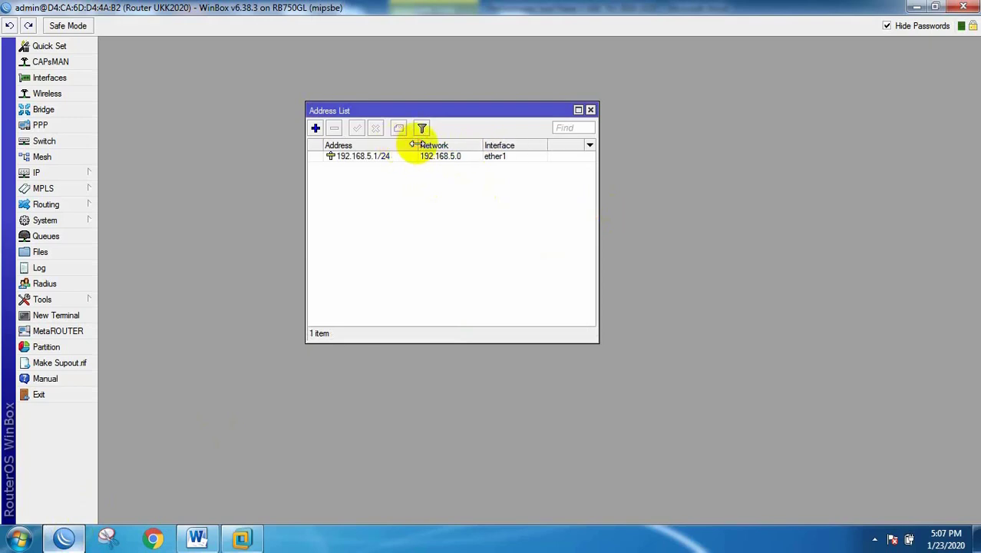
click(590, 110)
click(38, 174)
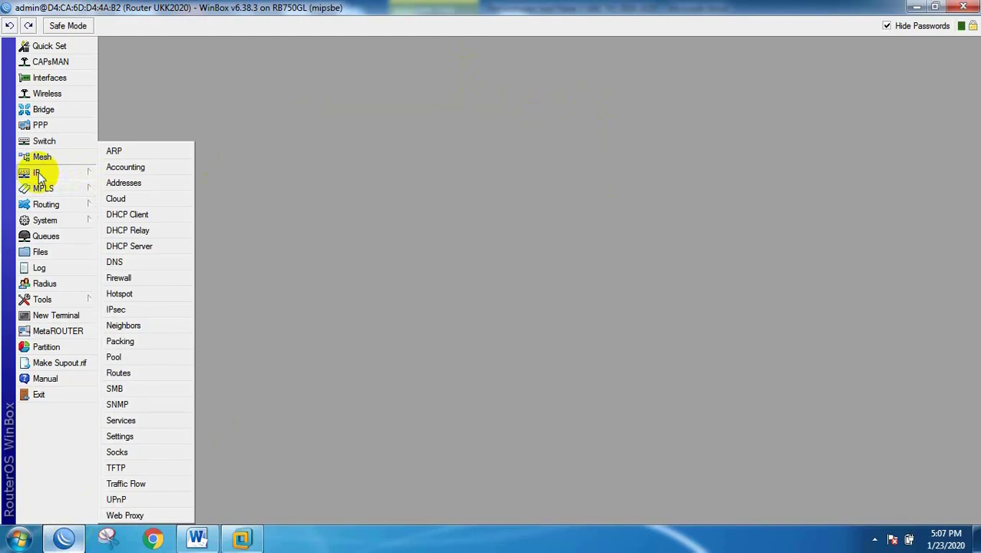
Step: Add a 0.0.0.0/0 route with gateway 192.168.5.254, then close the routing table
click(144, 373)
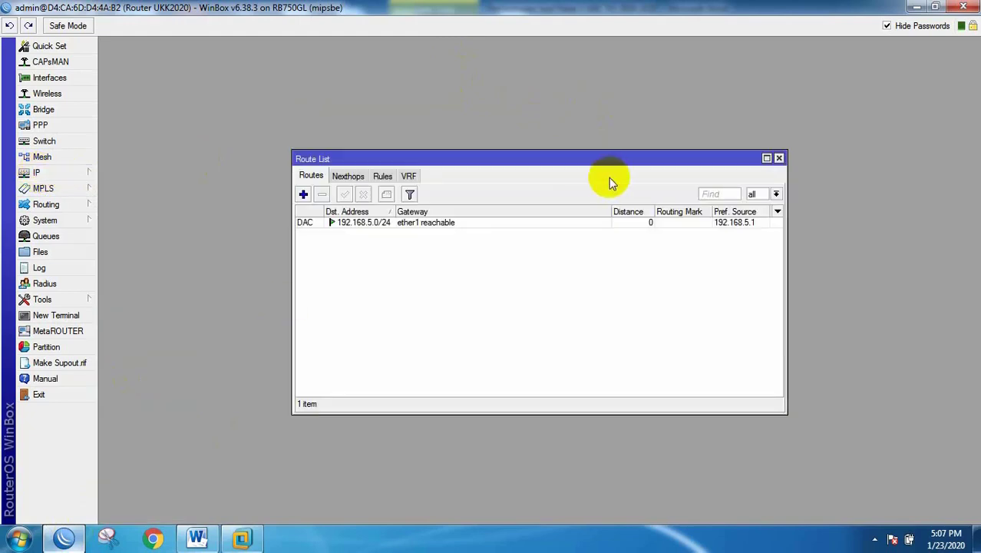
click(303, 195)
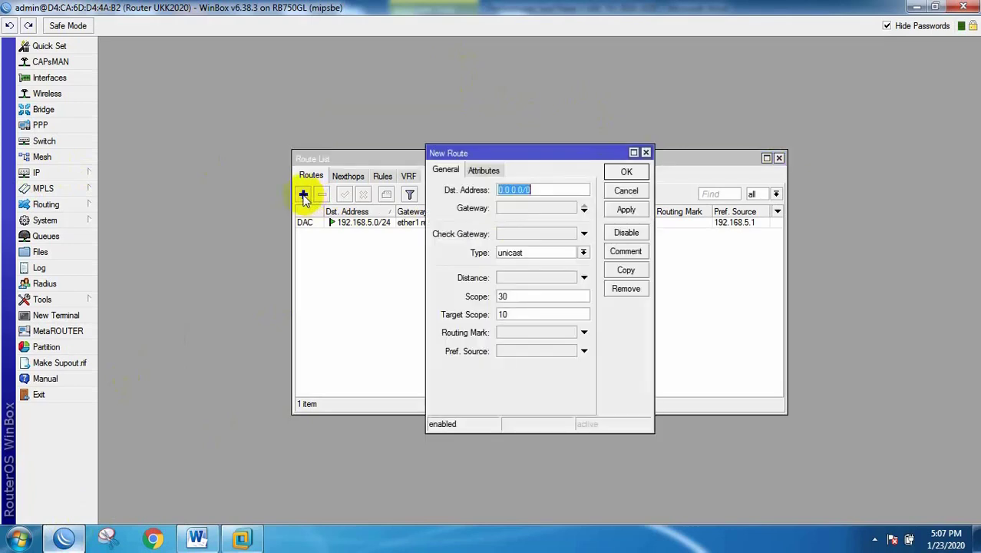
click(504, 210)
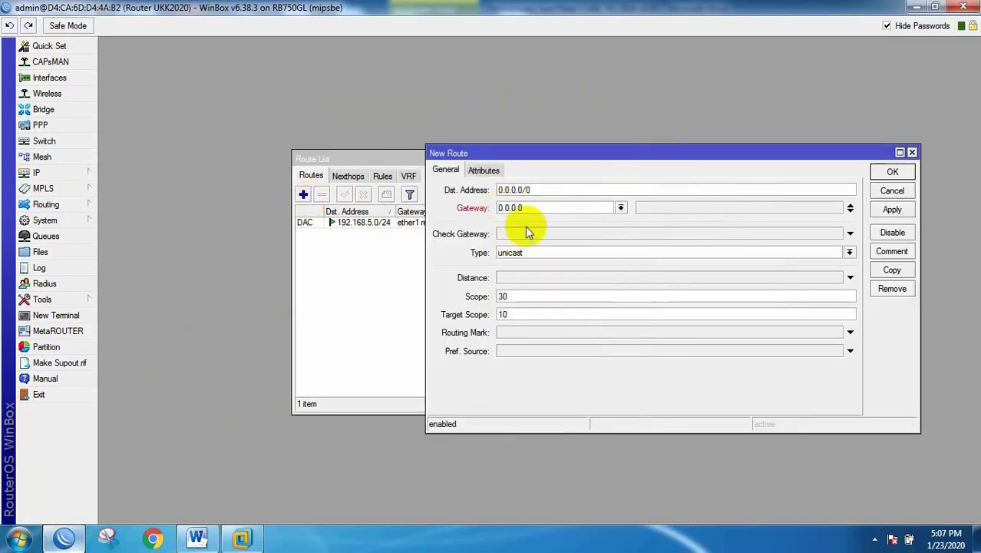
drag(537, 208, 449, 183)
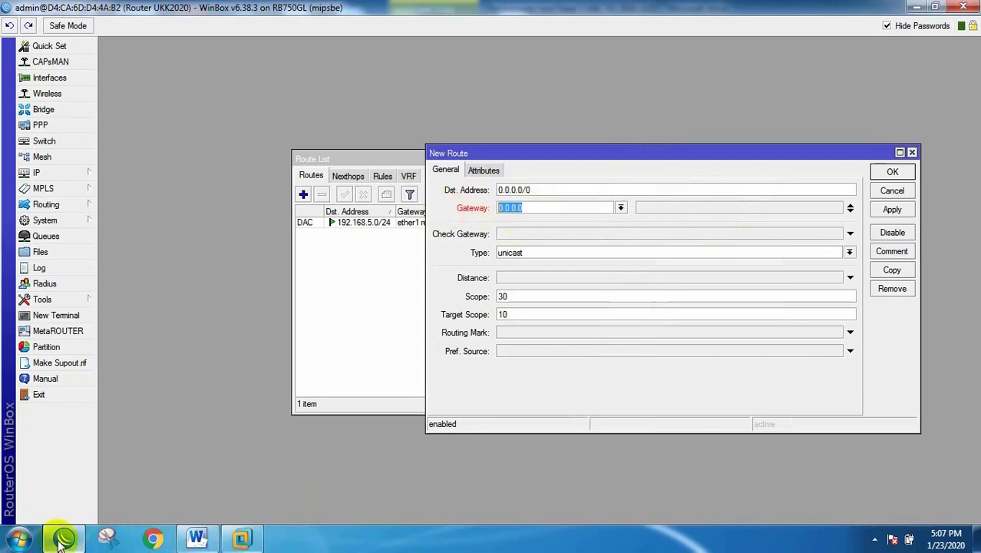
click(197, 539)
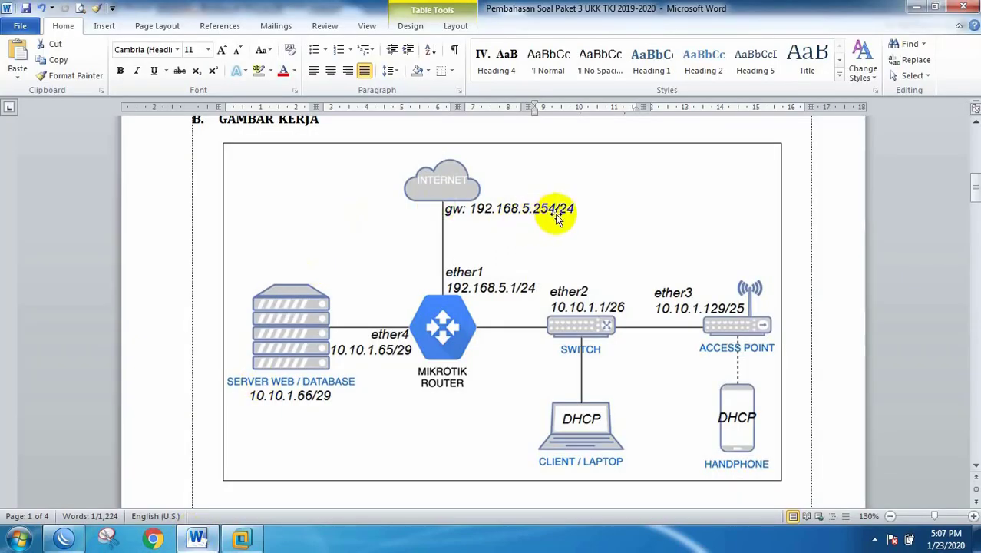
click(64, 538)
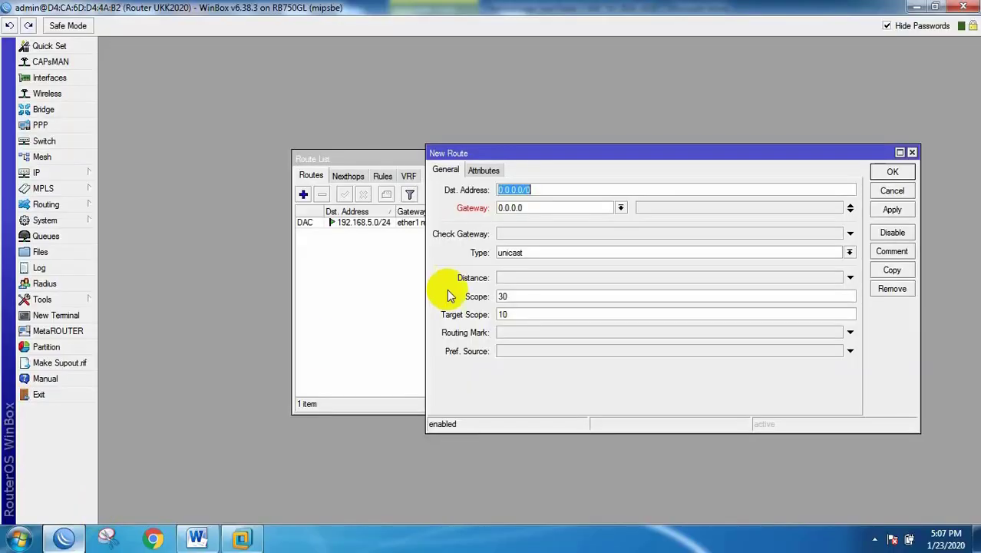
drag(541, 208, 422, 205)
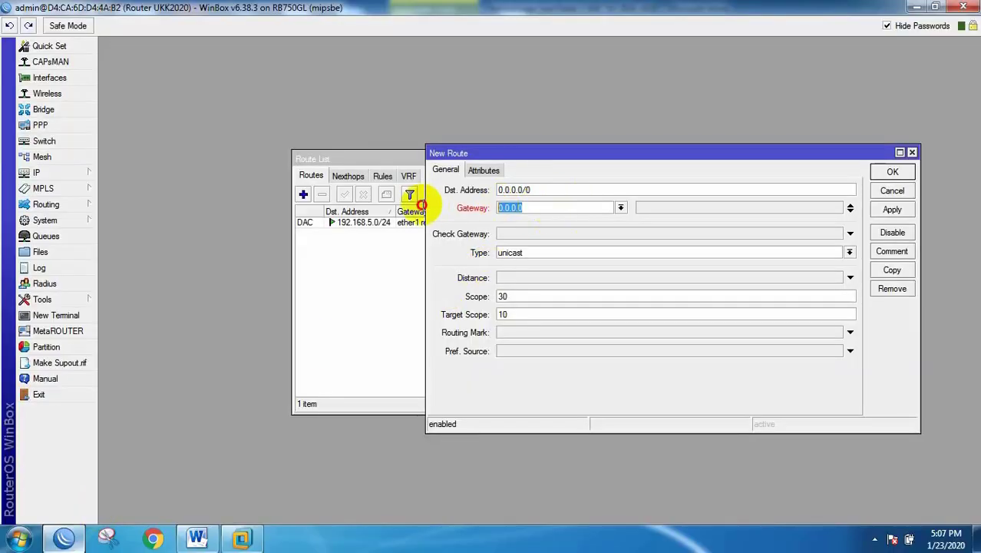
text(192.168.5.254)
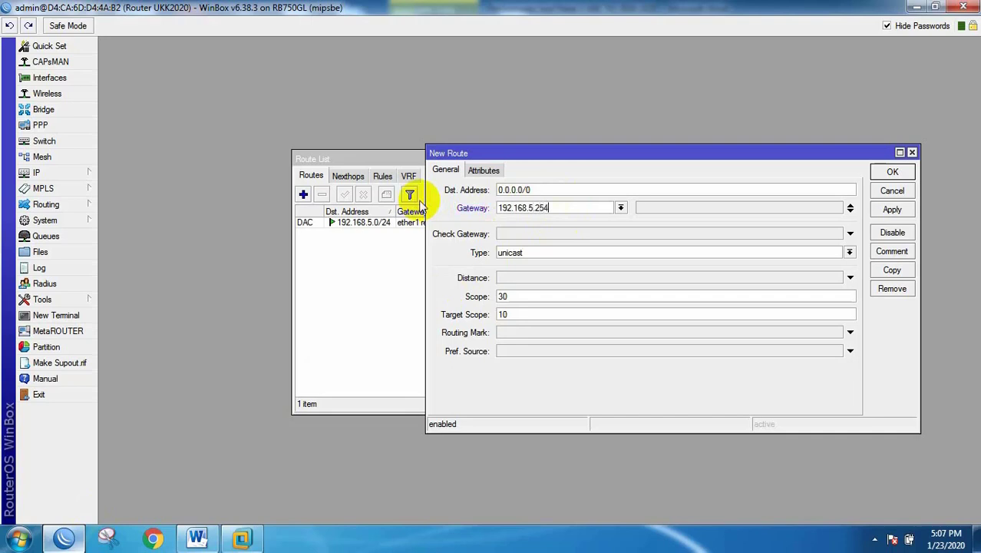
click(892, 210)
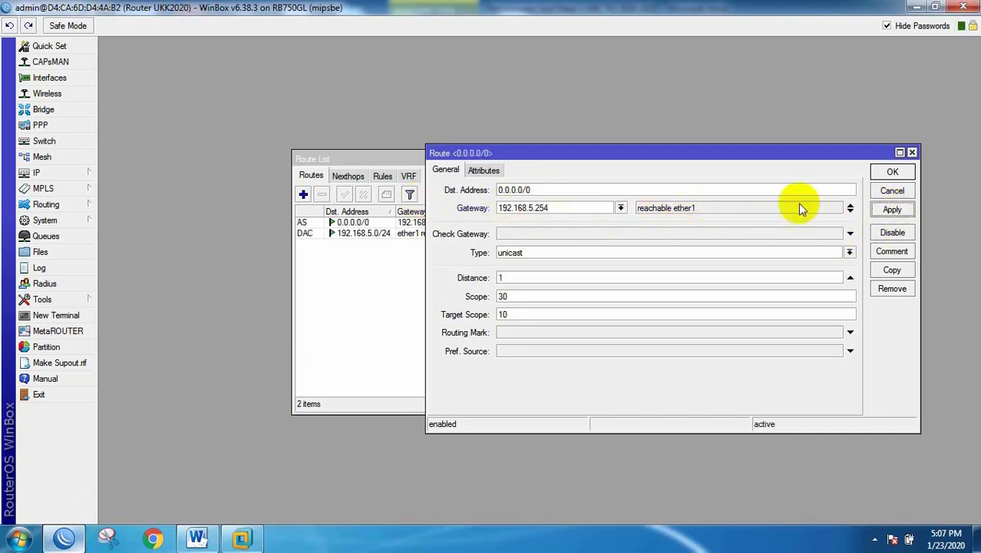
click(892, 171)
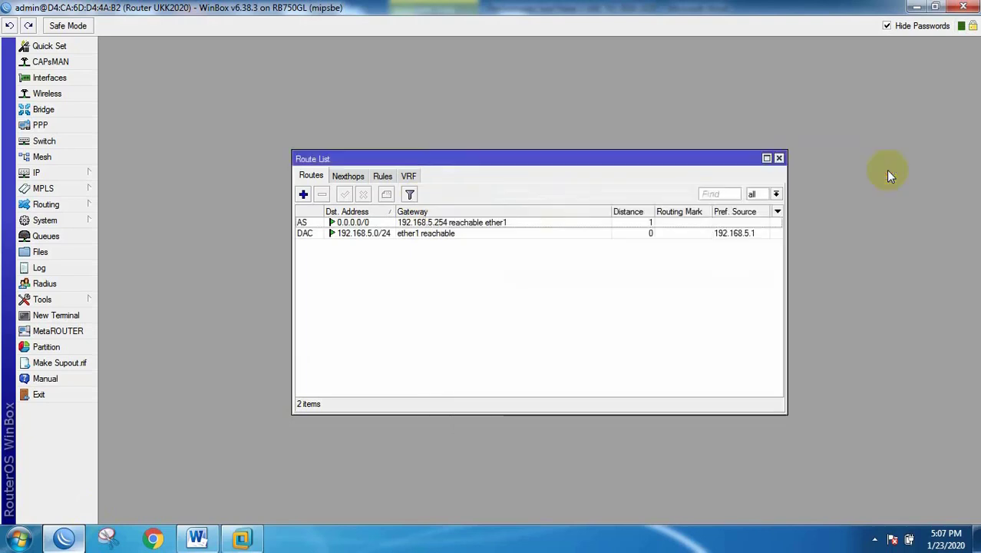
click(778, 158)
Step: Set DNS servers 192.168.5.254 and 8.8.8.8, tick Allow Remote Requests, and save
click(43, 173)
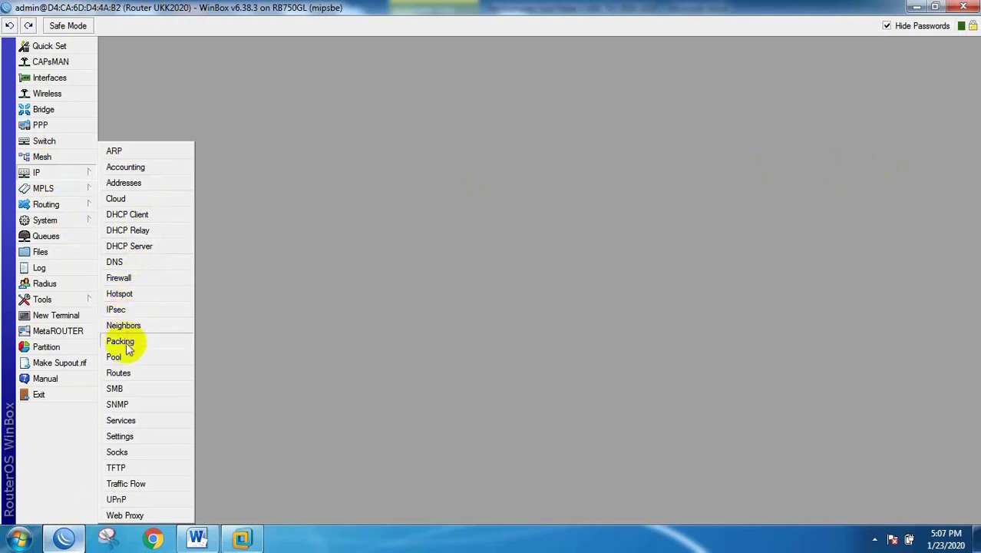
click(125, 262)
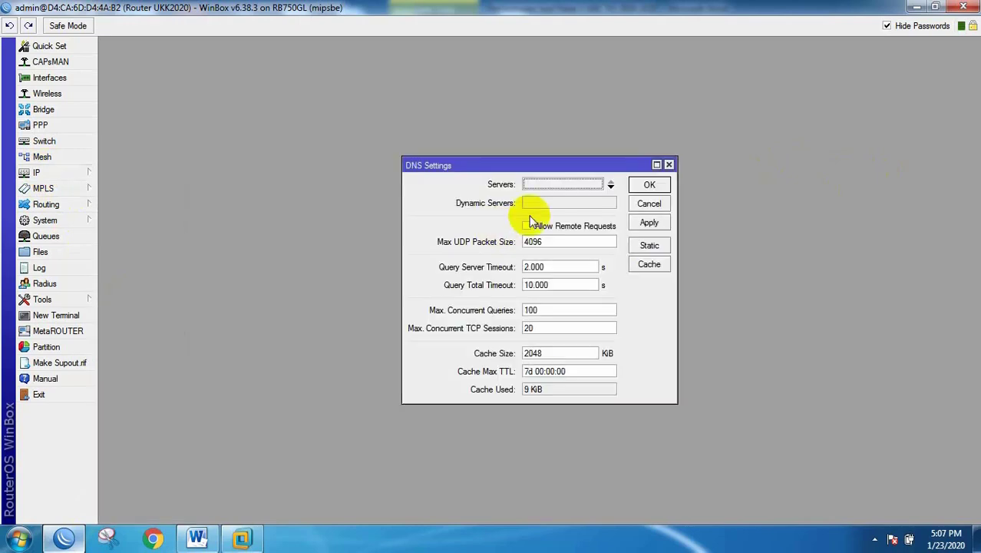
click(549, 186)
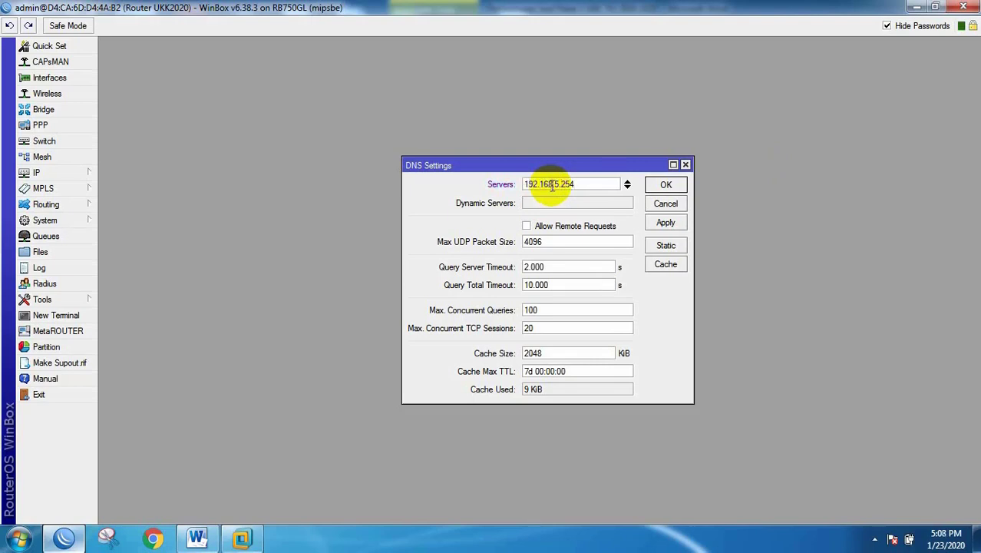
click(626, 188)
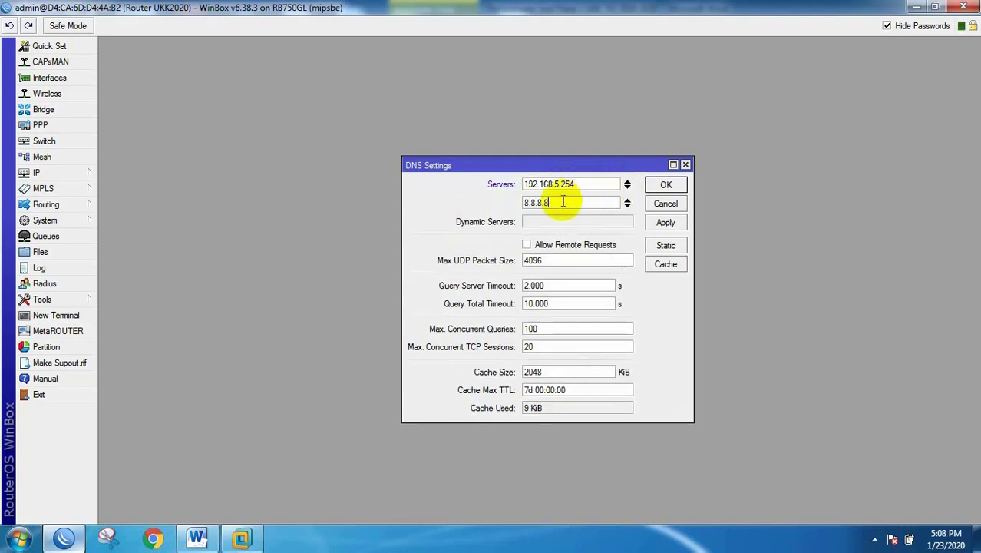
text(8.8.8.8)
click(527, 245)
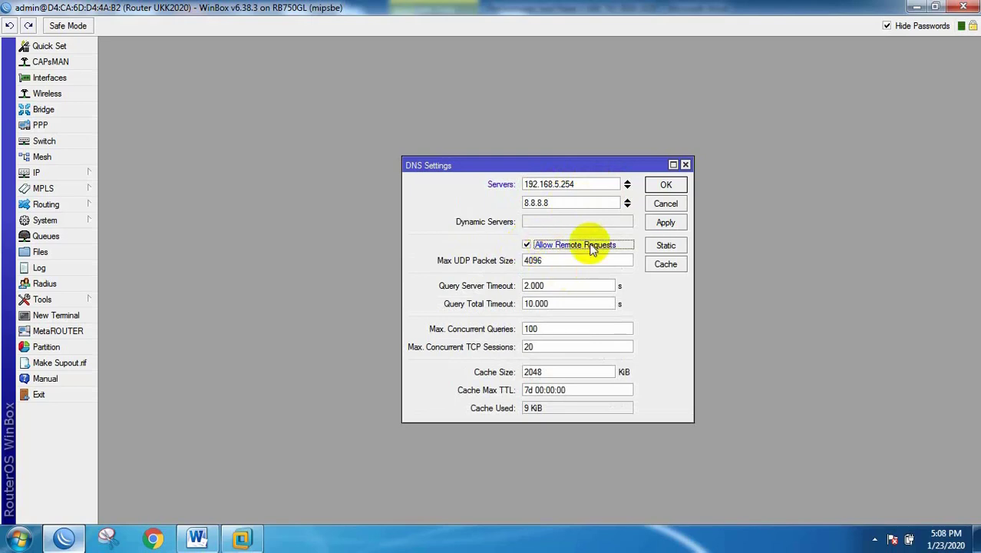
click(667, 185)
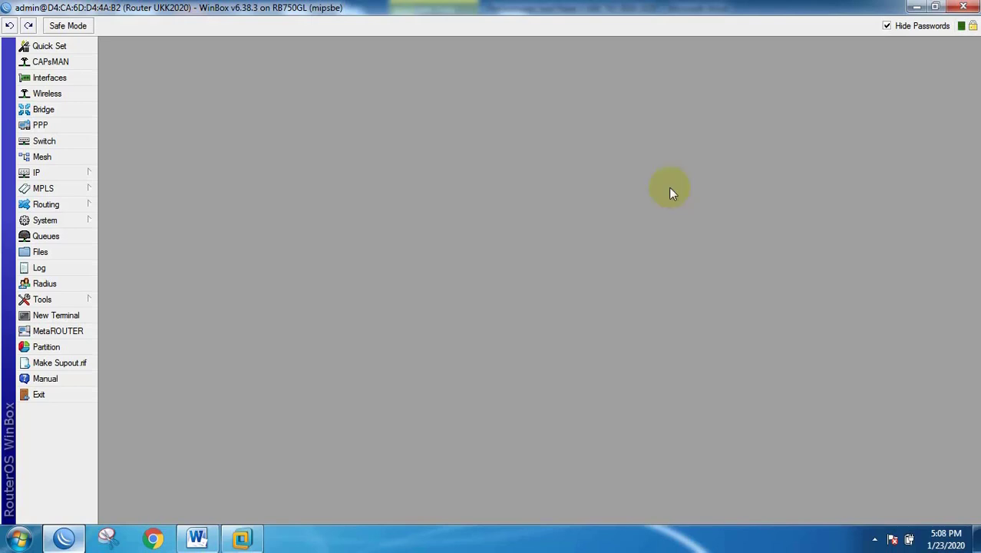
Step: Start a new Firewall NAT rule with chain srcnat
click(71, 172)
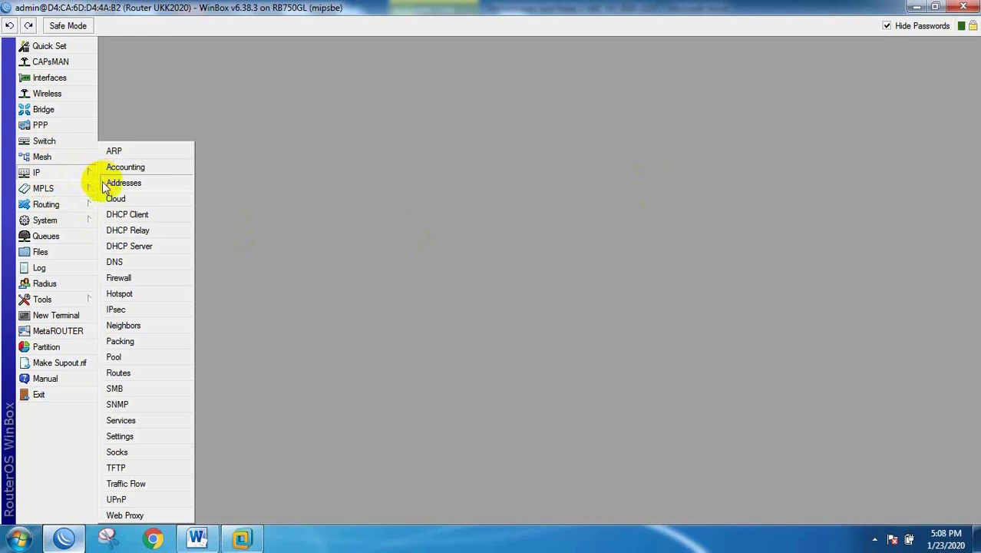
click(119, 278)
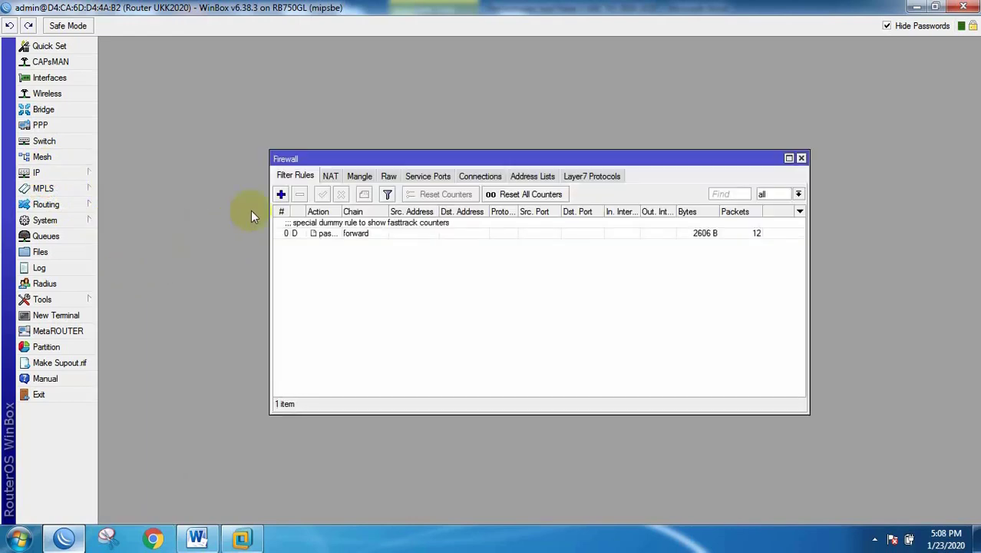
click(331, 177)
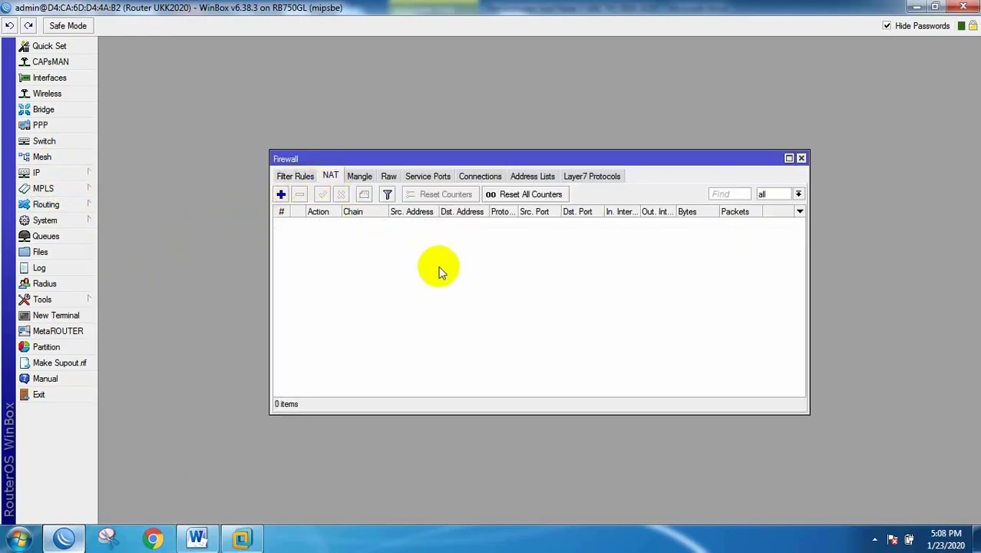
click(281, 194)
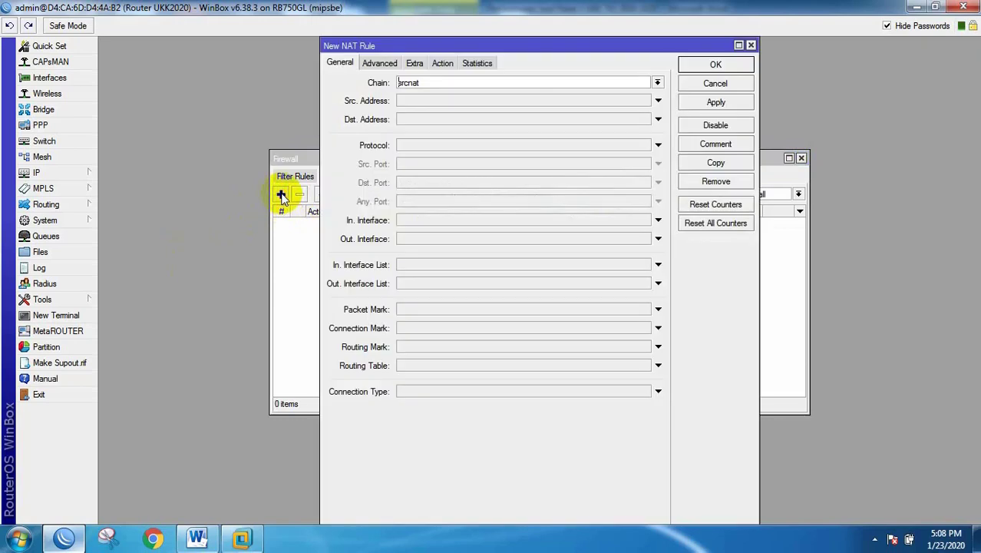
drag(421, 81, 372, 74)
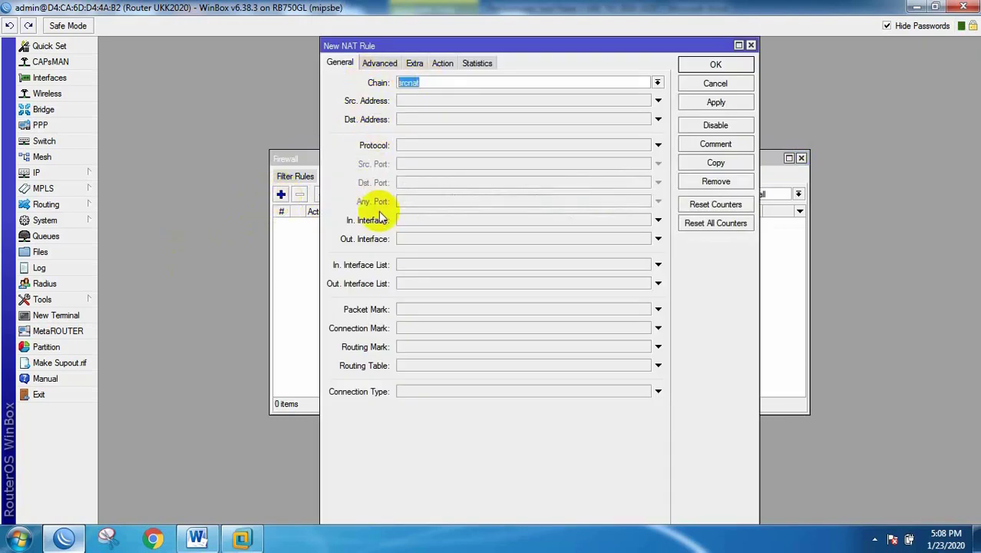
Step: Set Out. Interface ether1 and action masquerade, then save the NAT rule
click(407, 239)
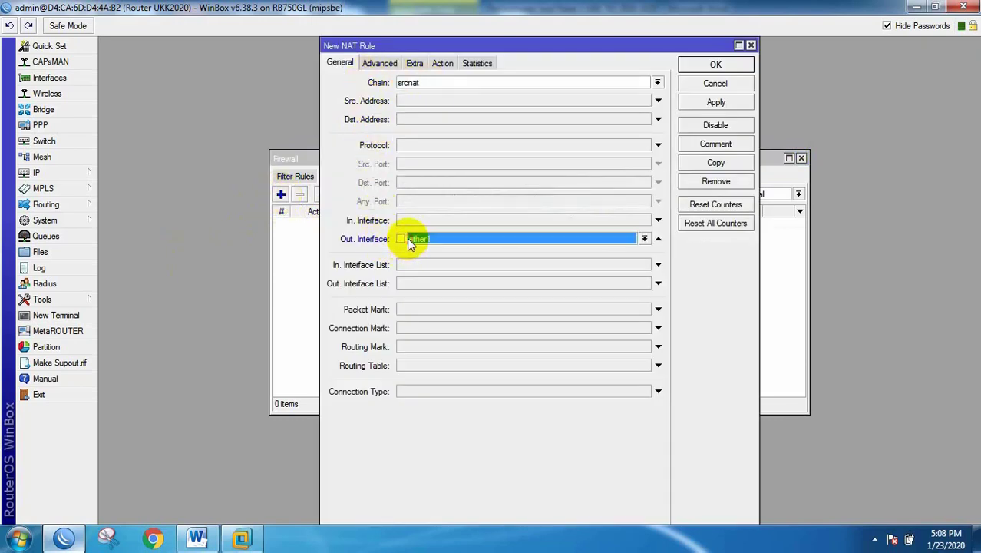
click(448, 62)
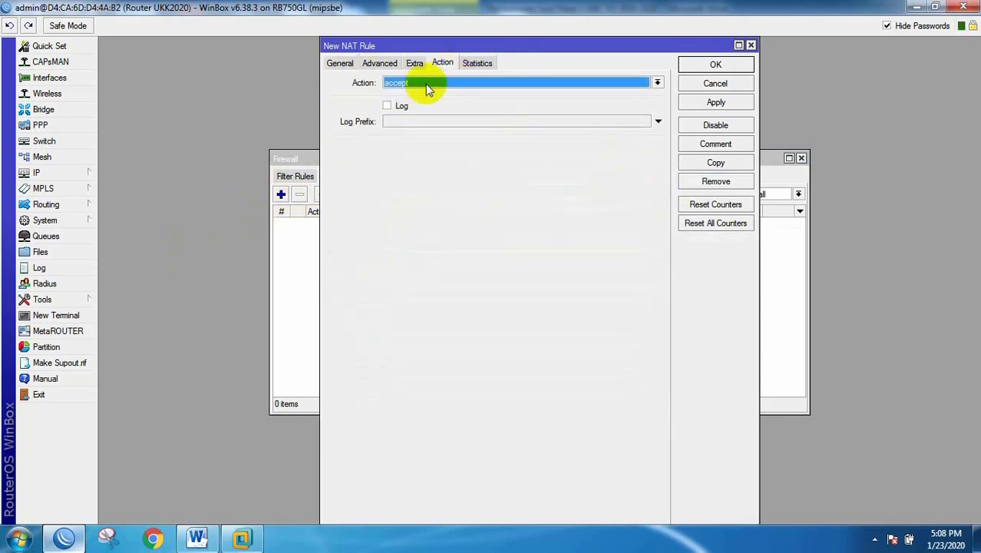
click(419, 86)
click(420, 150)
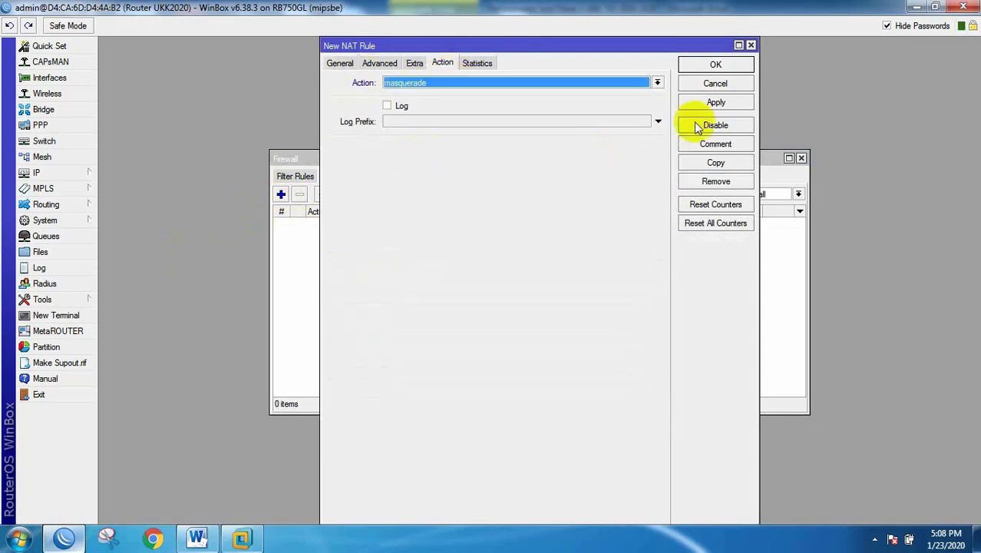
click(733, 106)
click(725, 64)
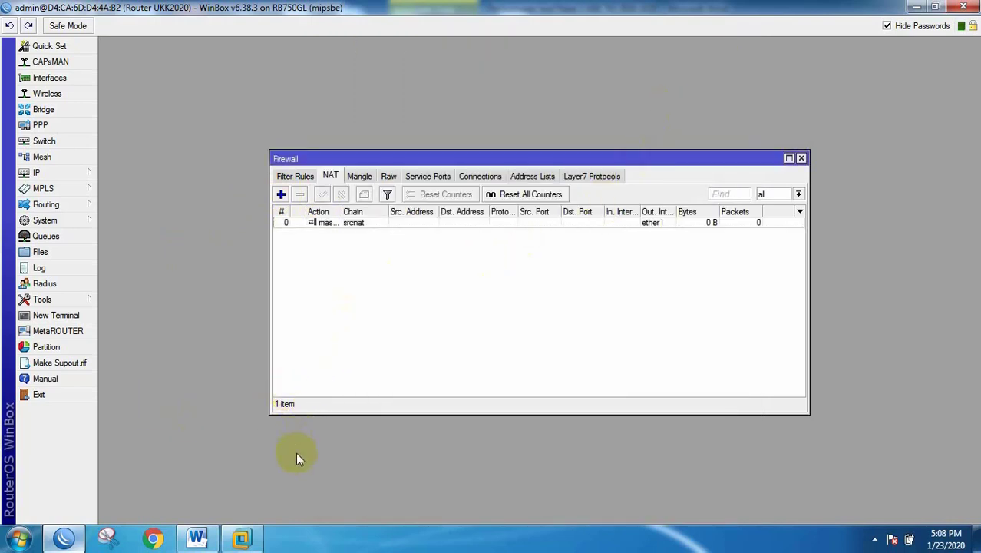
click(63, 315)
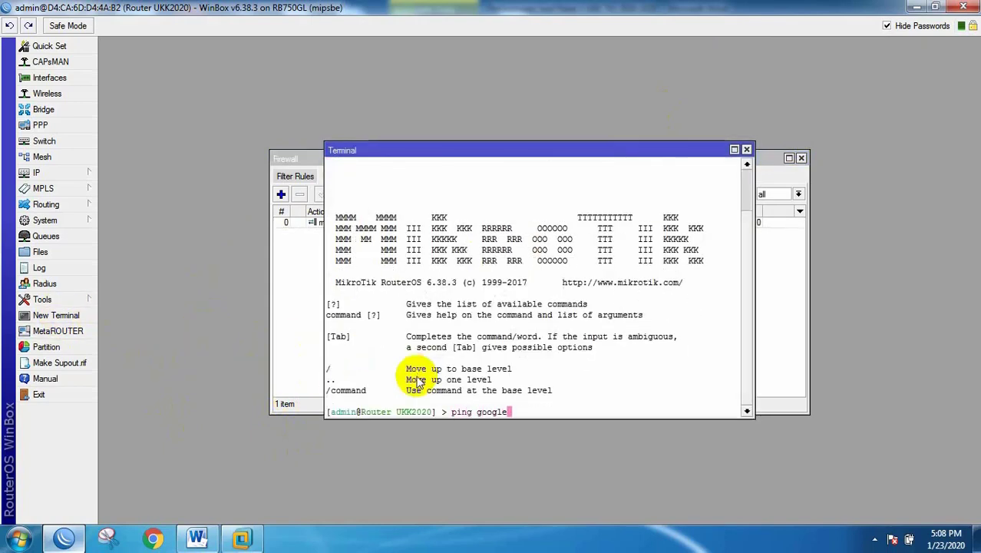
Step: Ping google.com from the router terminal, then close the Terminal and Firewall windows
text(ping google.com)
key(Return)
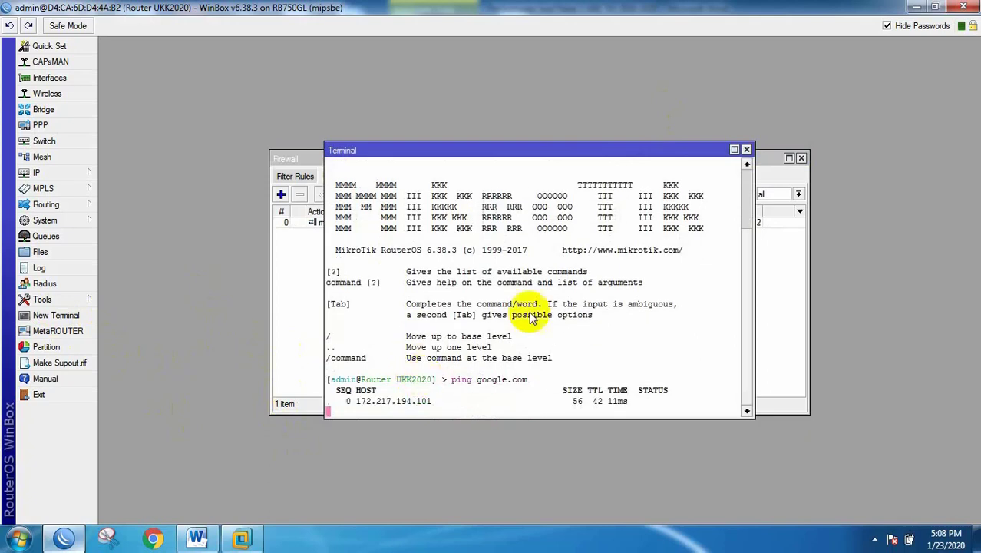
click(746, 150)
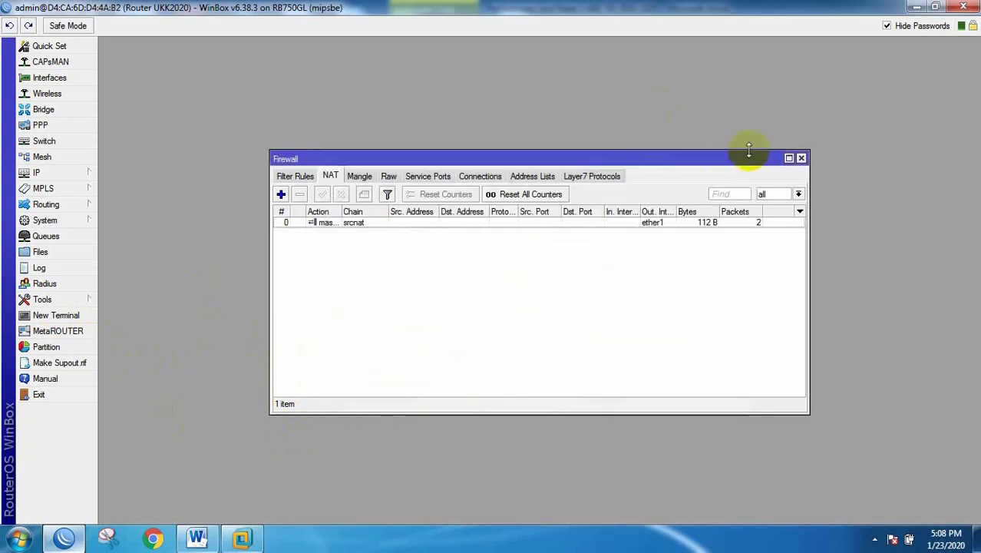
click(801, 159)
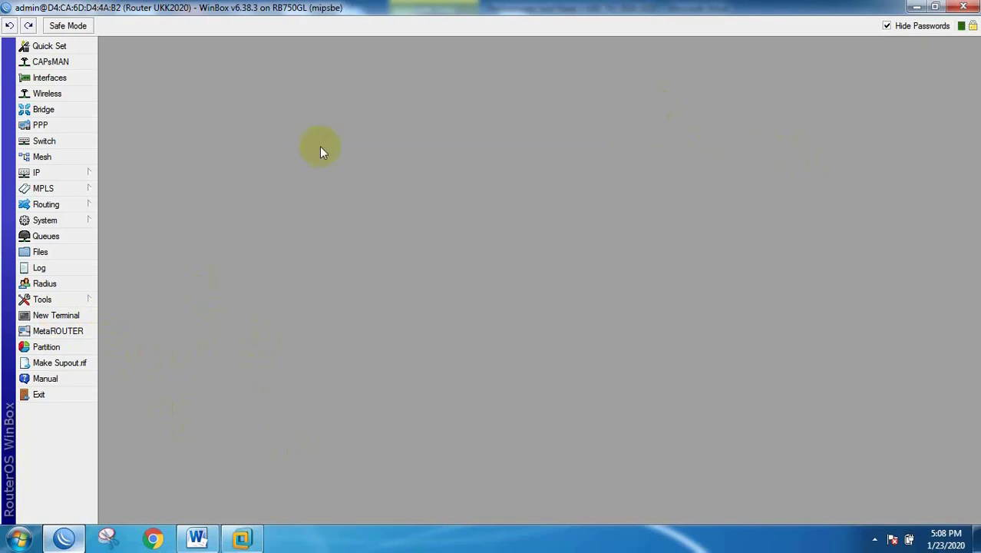
Step: Add 10.10.1.1/26 on ether2 after checking the exam sheet, then return to Word
click(40, 173)
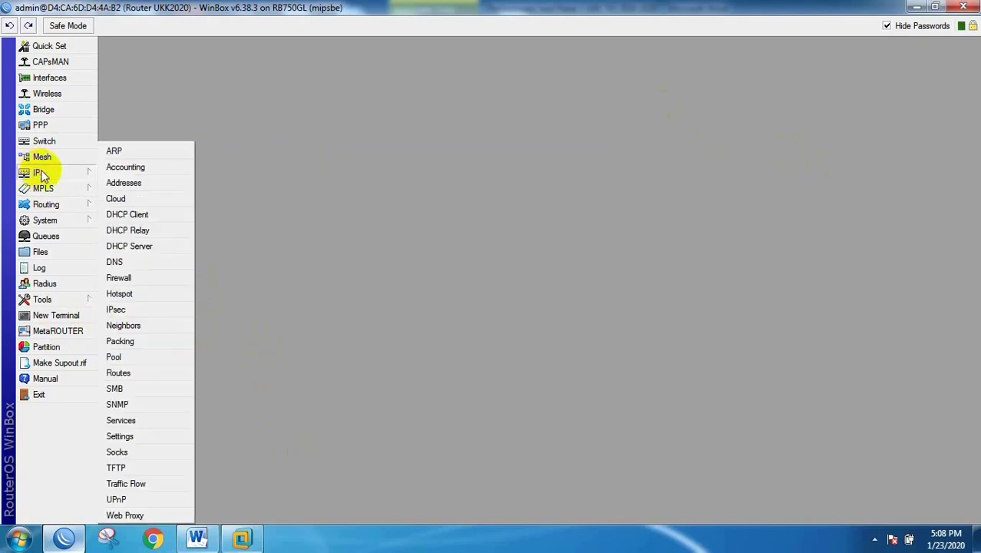
click(122, 183)
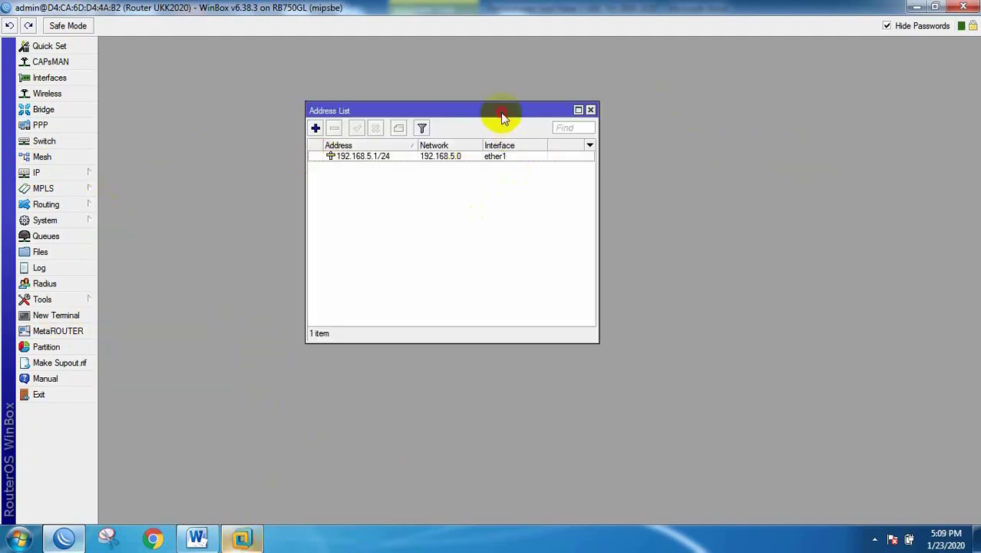
drag(503, 114, 768, 102)
click(198, 537)
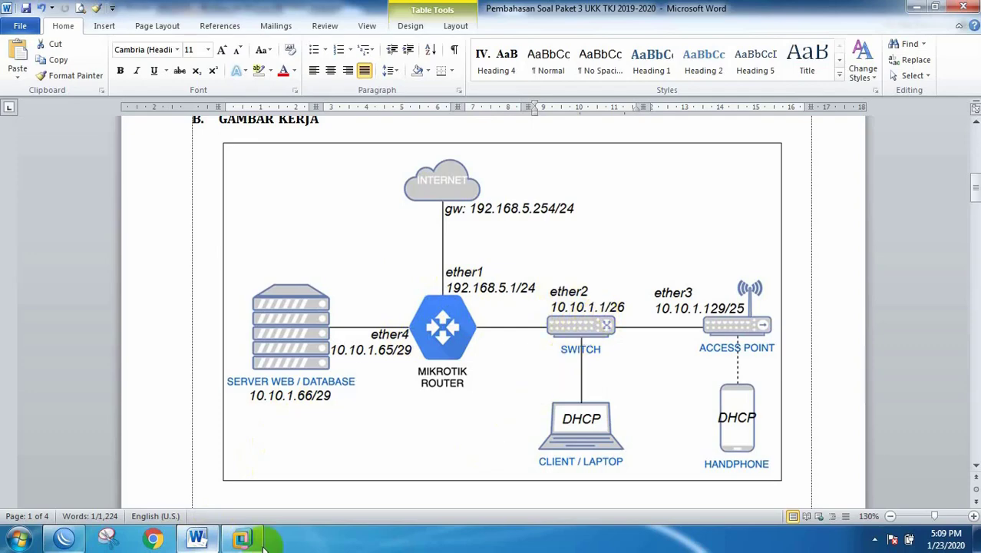
click(197, 539)
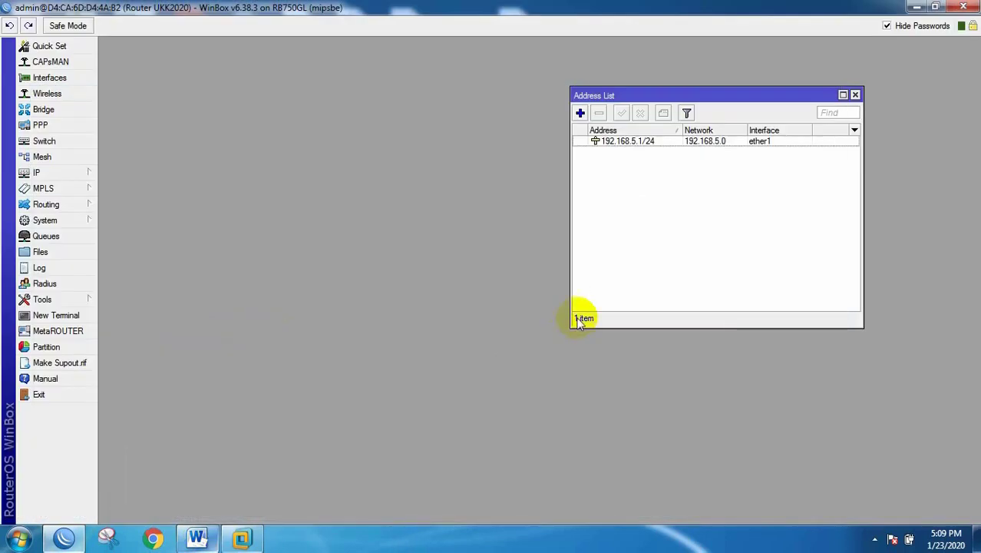
click(580, 113)
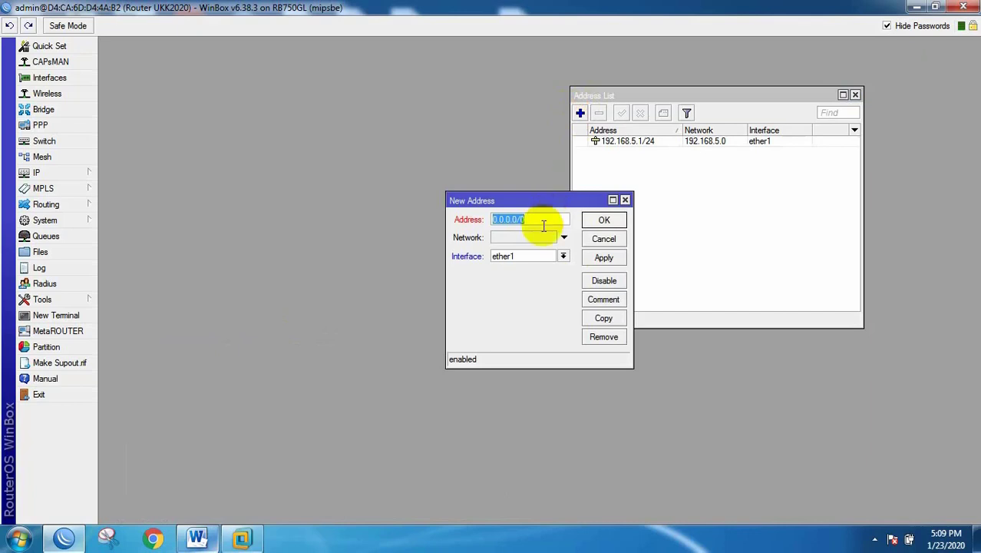
text(1)
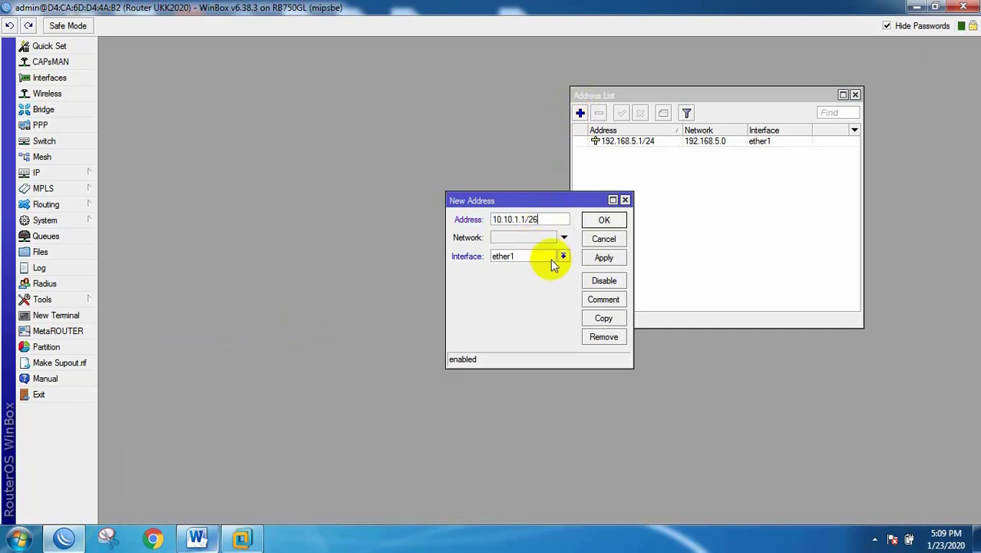
click(561, 256)
click(511, 275)
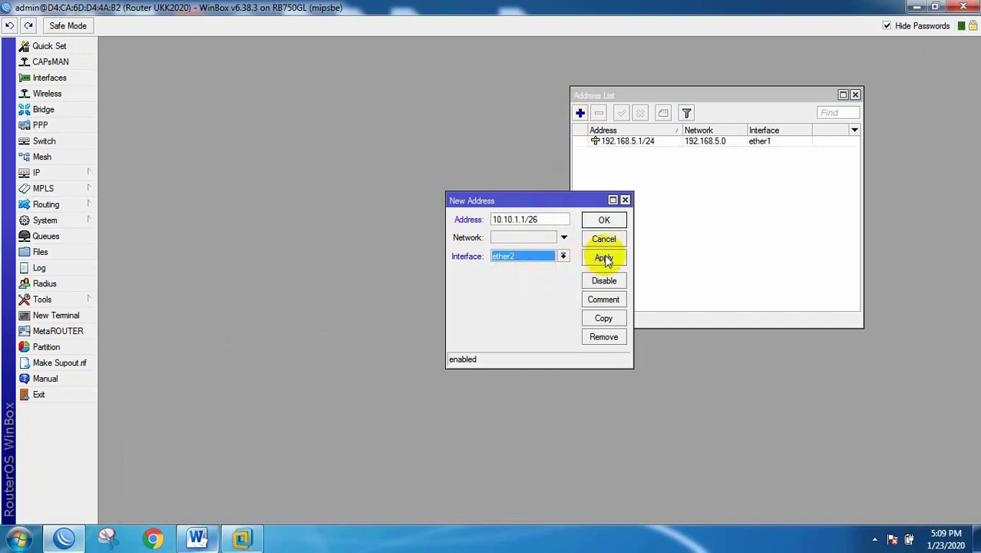
click(605, 217)
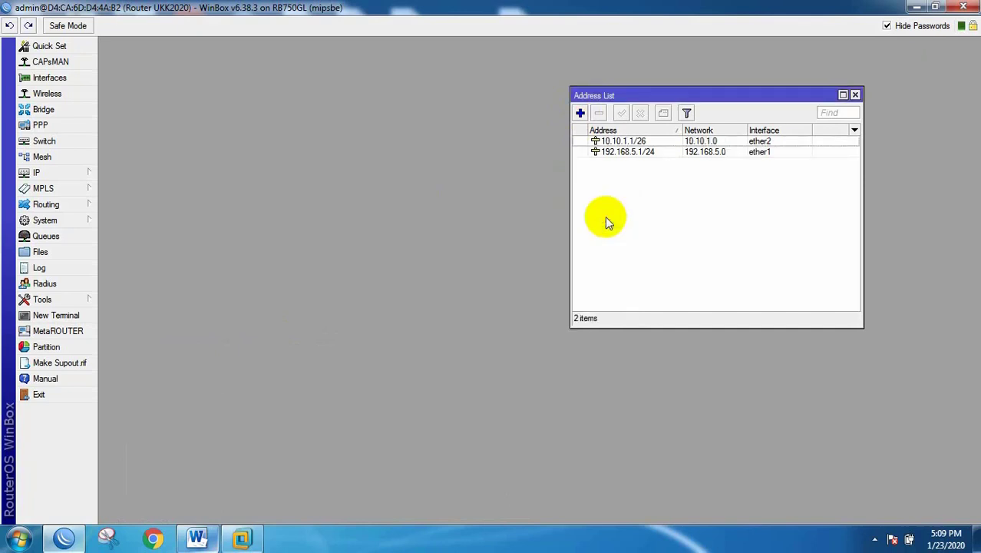
click(195, 539)
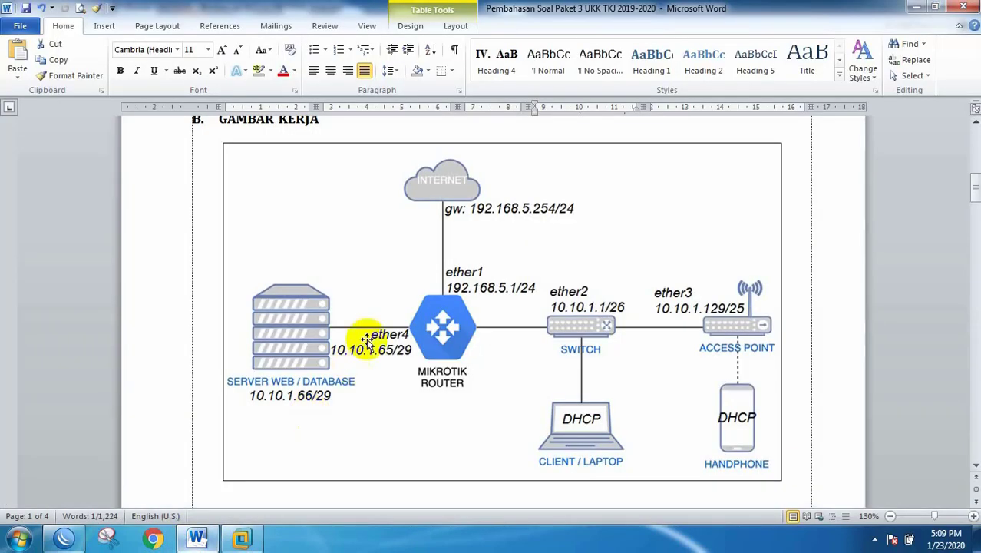
Step: Select the Wireless address 10.10.1.129 in Word's IP table, then go back to WinBox
scroll(395, 281, up, 6)
scroll(394, 281, down, 15)
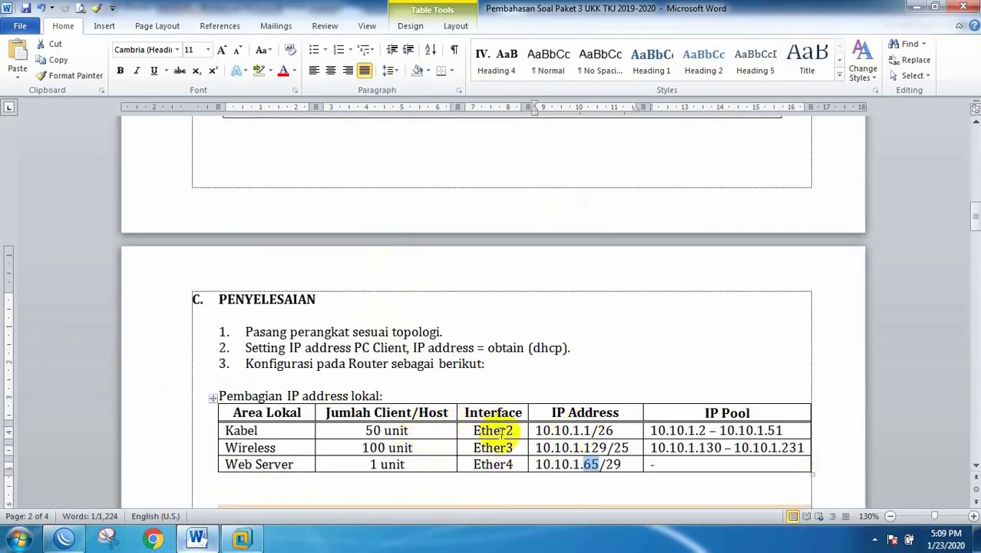
drag(535, 447, 628, 451)
key(ctrl+c)
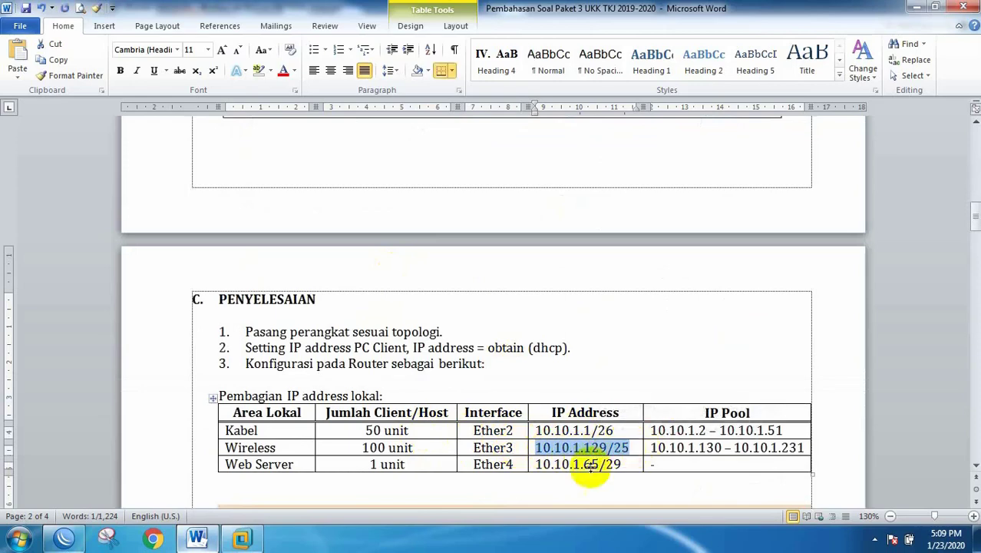
click(74, 538)
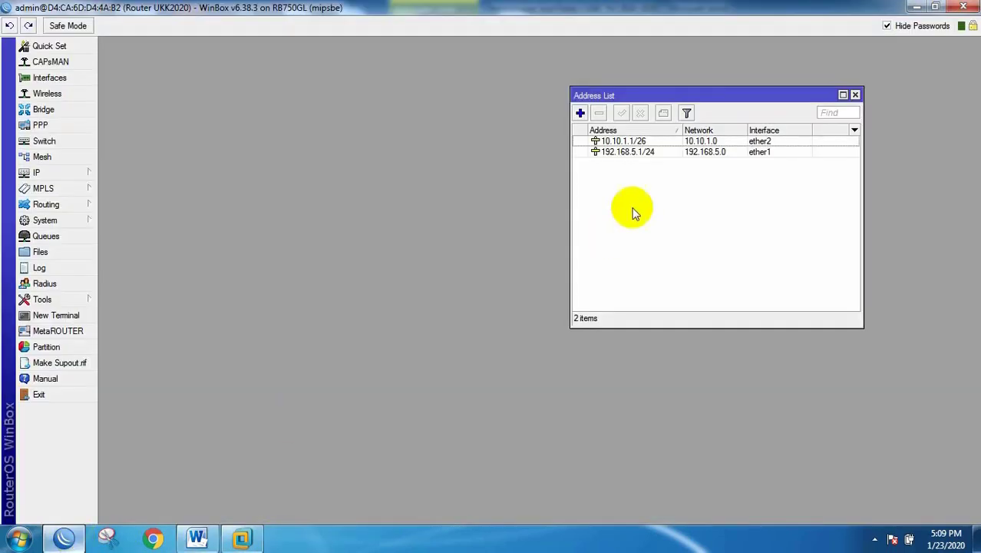
Step: Add the wireless address 10.10.1.129/25 on ether3, then return to the Word exam sheet
click(580, 113)
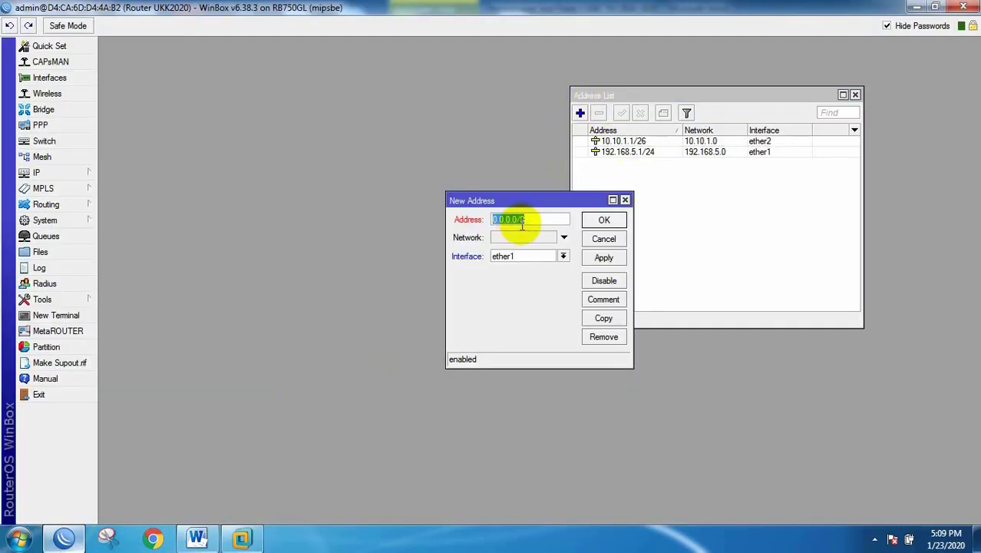
key(ctrl+v)
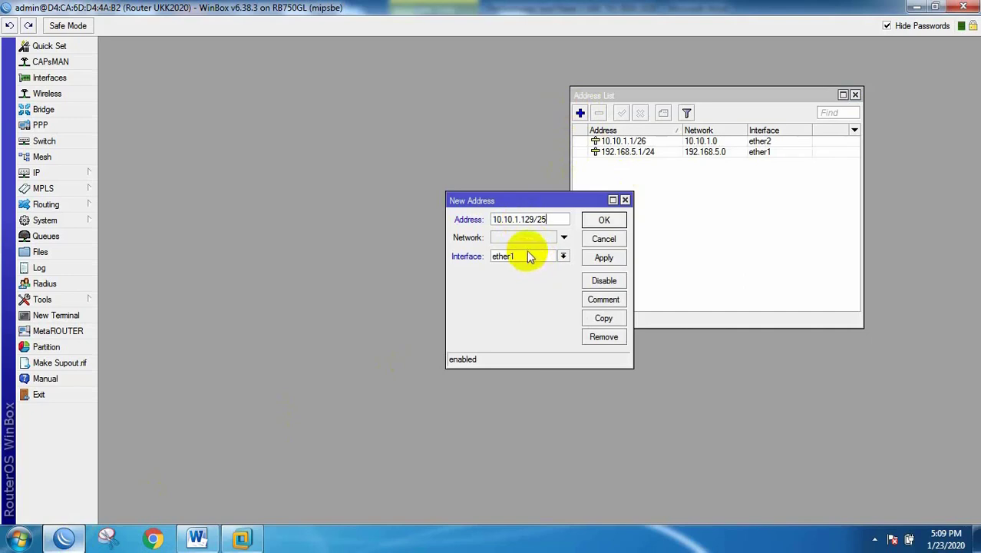
click(561, 257)
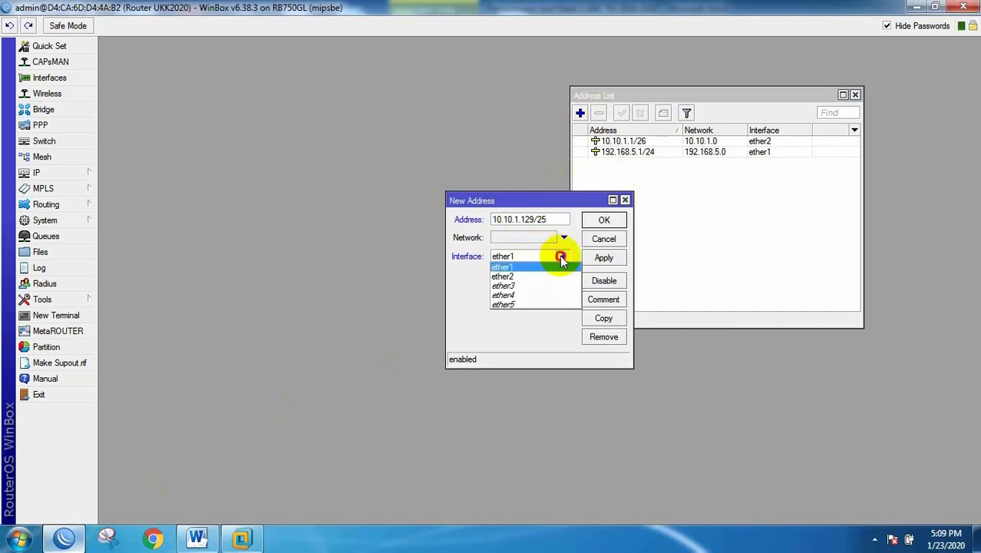
click(510, 286)
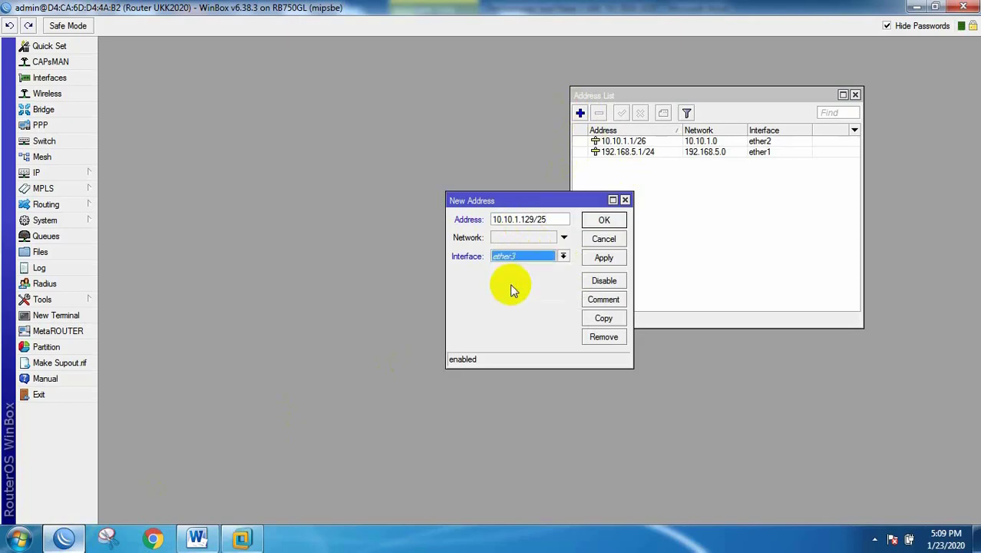
click(604, 220)
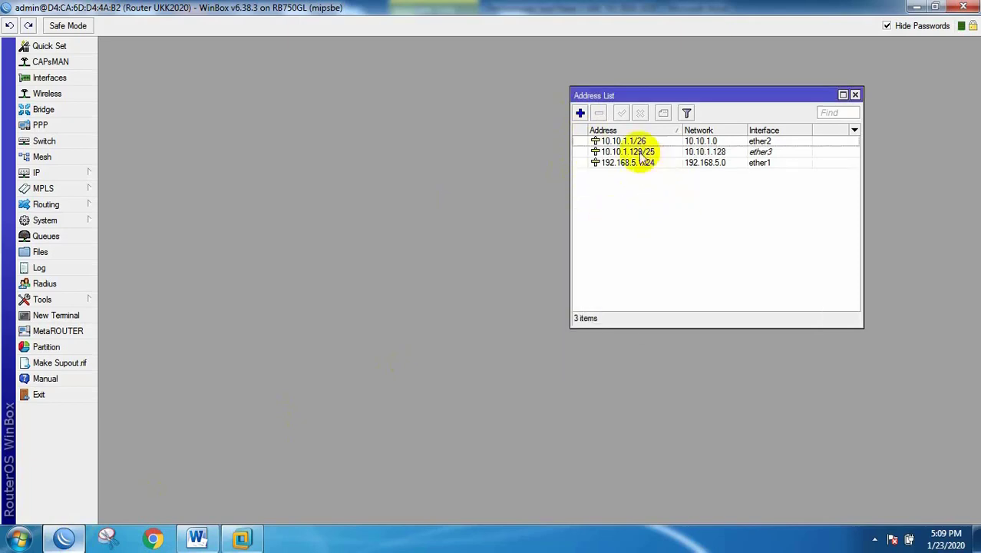
click(199, 537)
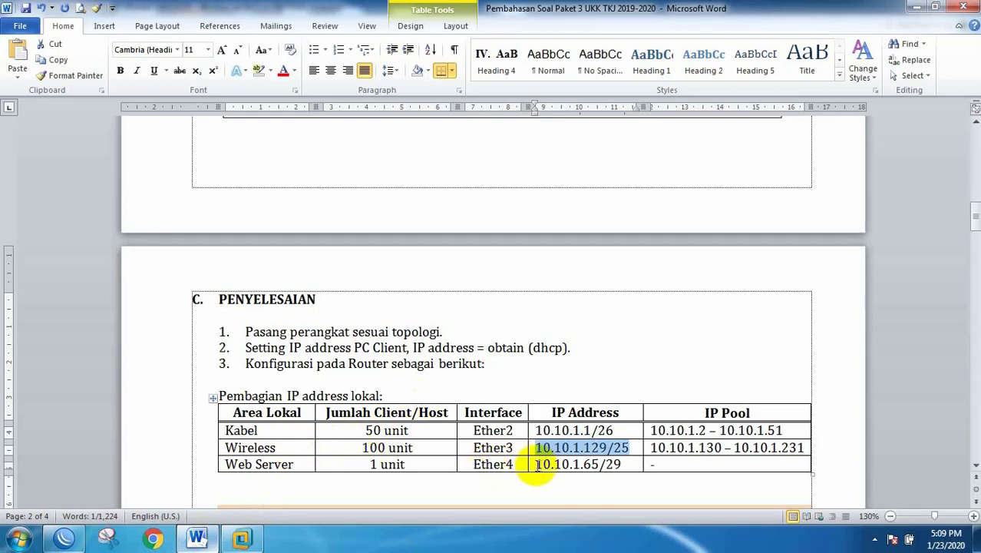
Step: Add the web server address 10.10.1.65/29 on ether4, taken from the exam sheet's IP table
drag(537, 465, 615, 464)
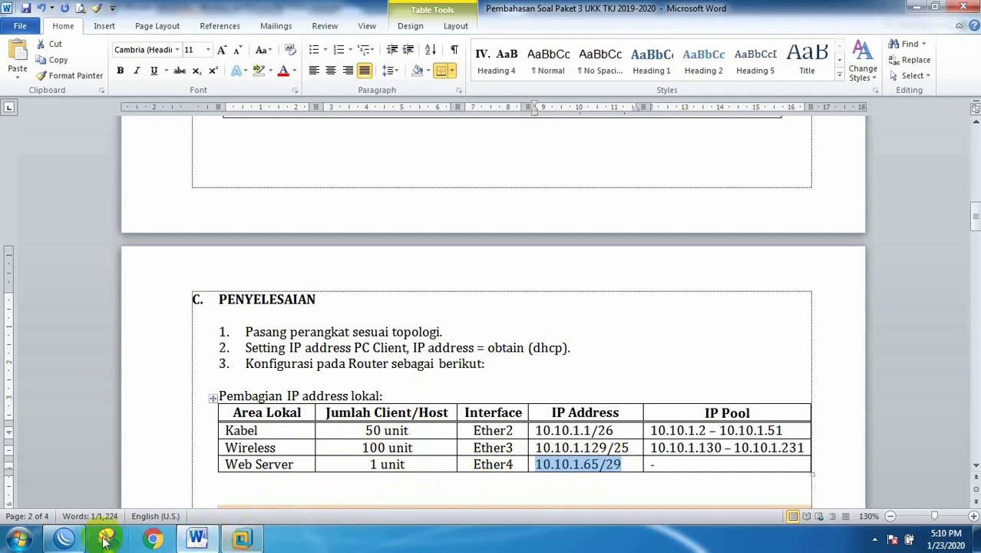
click(66, 537)
click(581, 114)
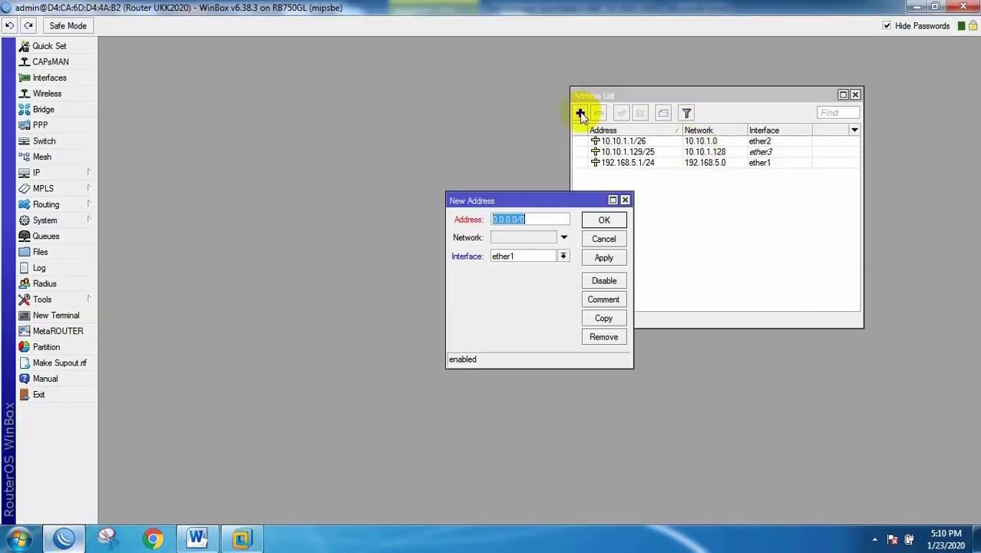
text(10.10.1.65/29)
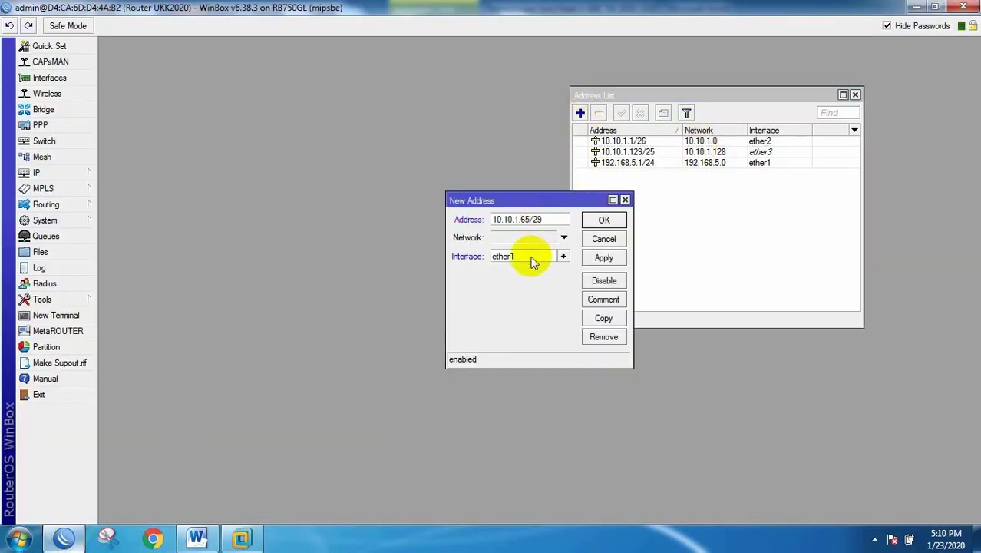
click(532, 256)
click(513, 298)
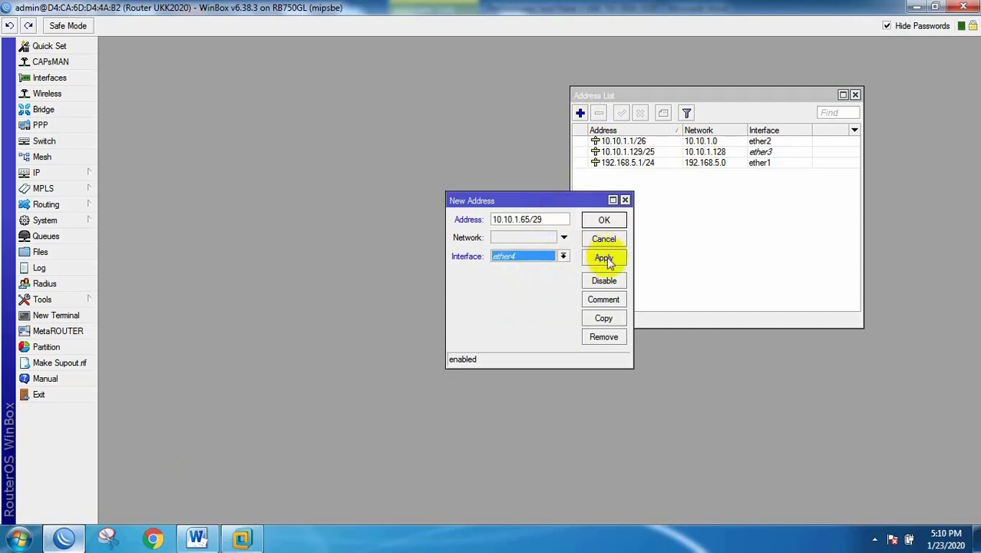
click(606, 220)
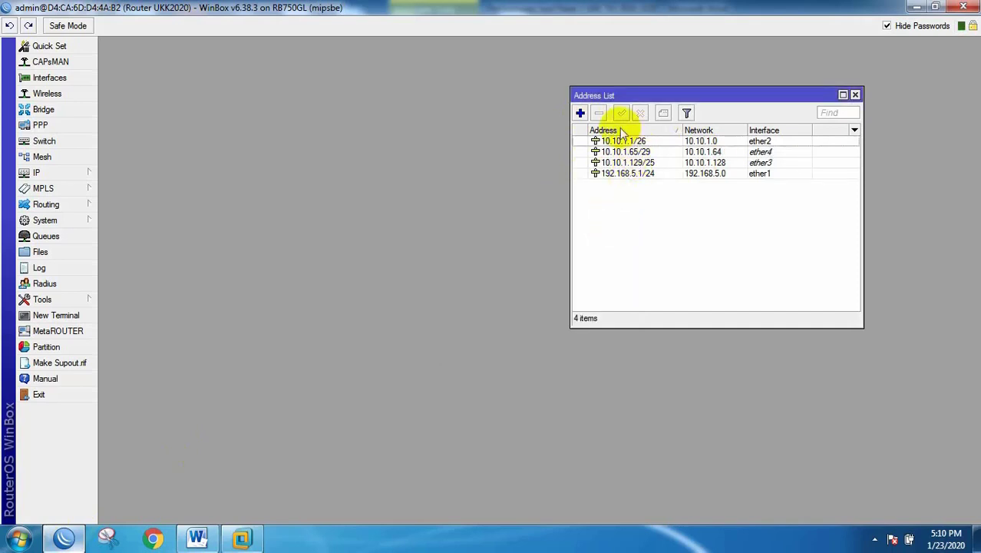
click(197, 537)
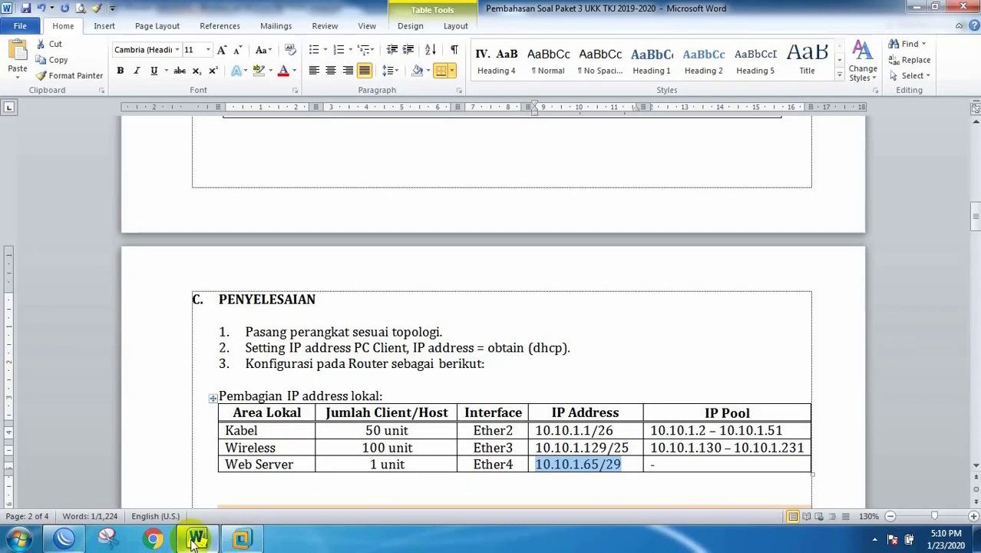
Step: Highlight the gateway, wireless hotspot and 100 wireless clients requirements in section A
scroll(384, 376, up, 15)
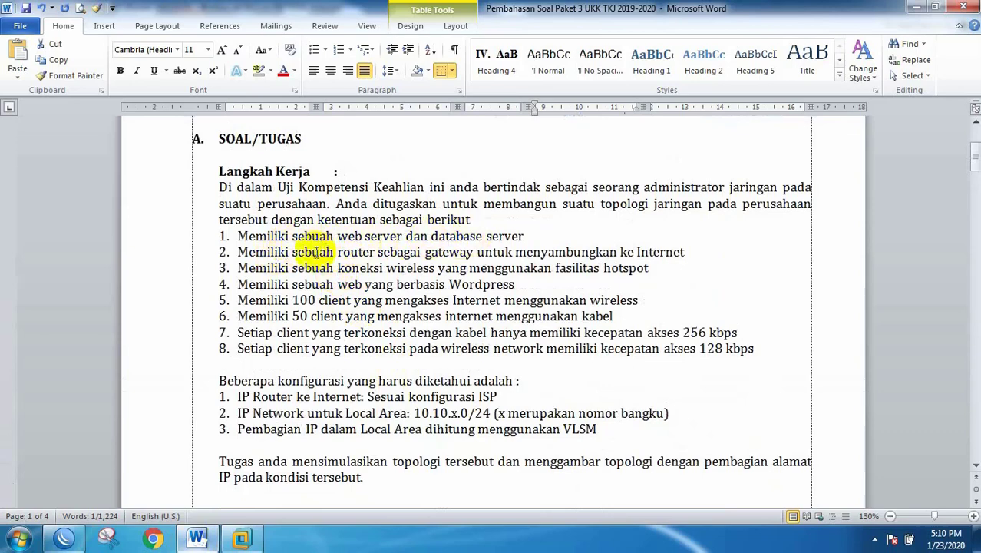
drag(307, 252, 545, 252)
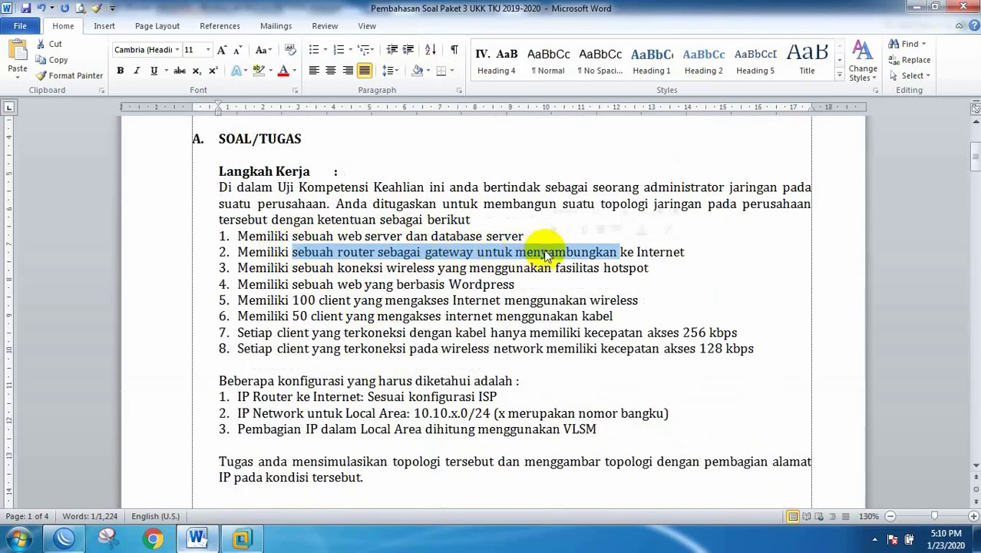
click(357, 268)
drag(357, 268, 474, 269)
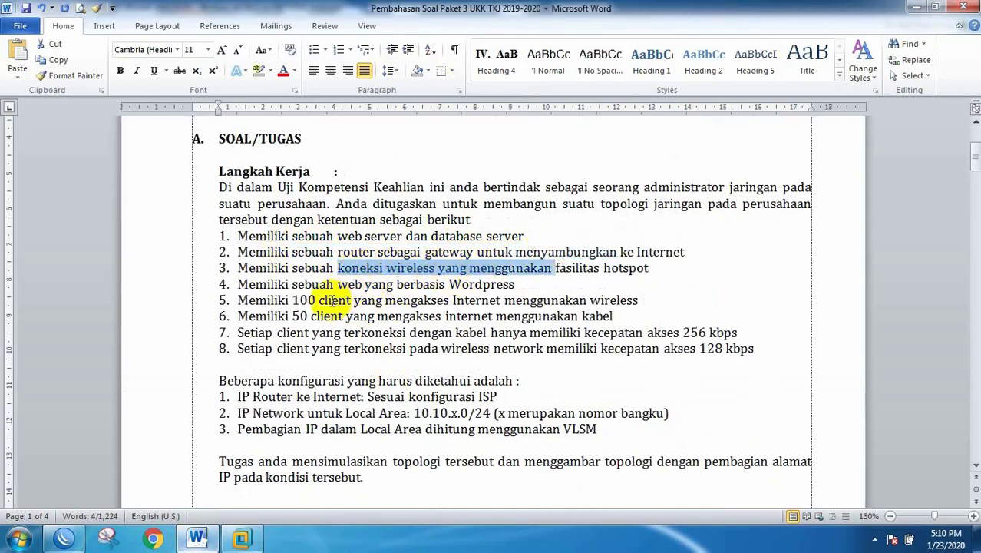
drag(329, 300, 379, 301)
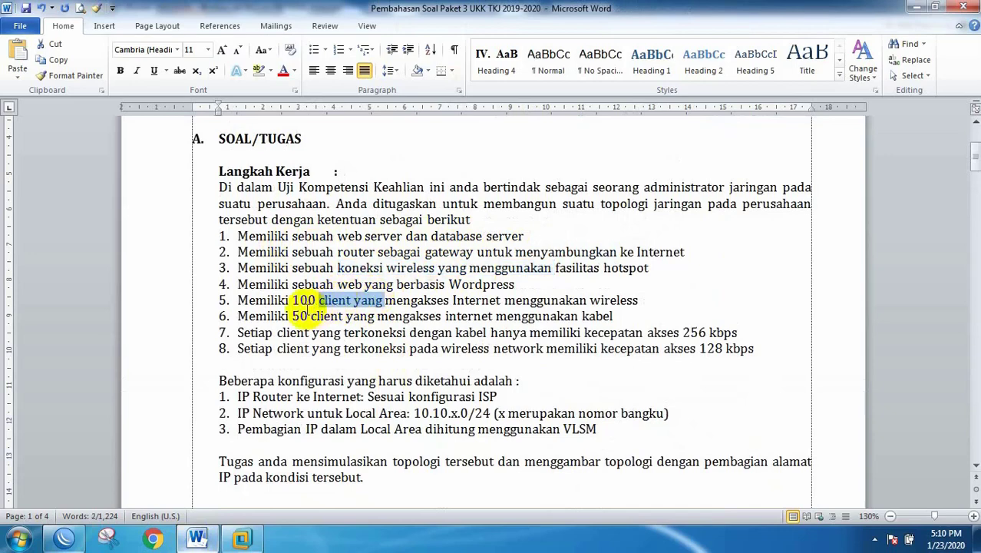
click(297, 300)
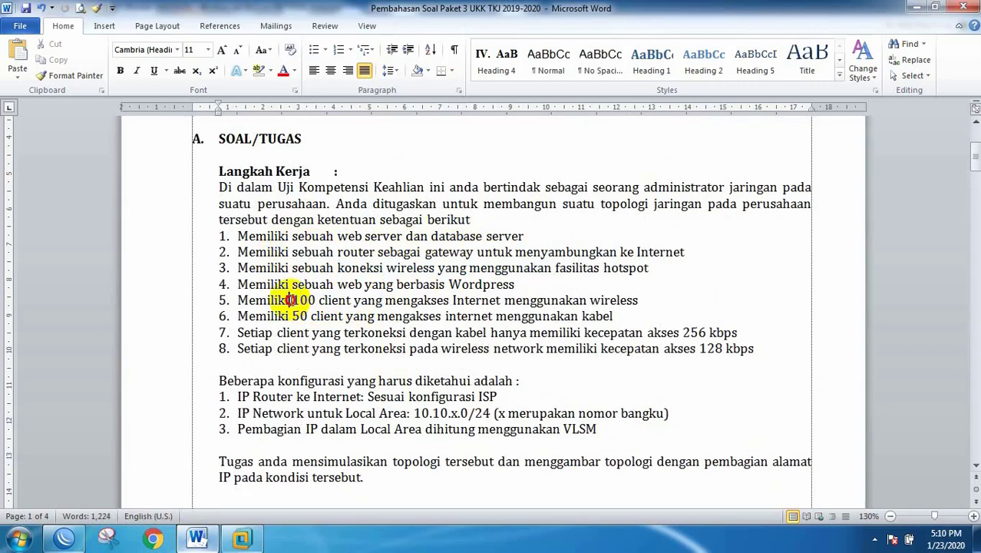
drag(290, 300, 330, 303)
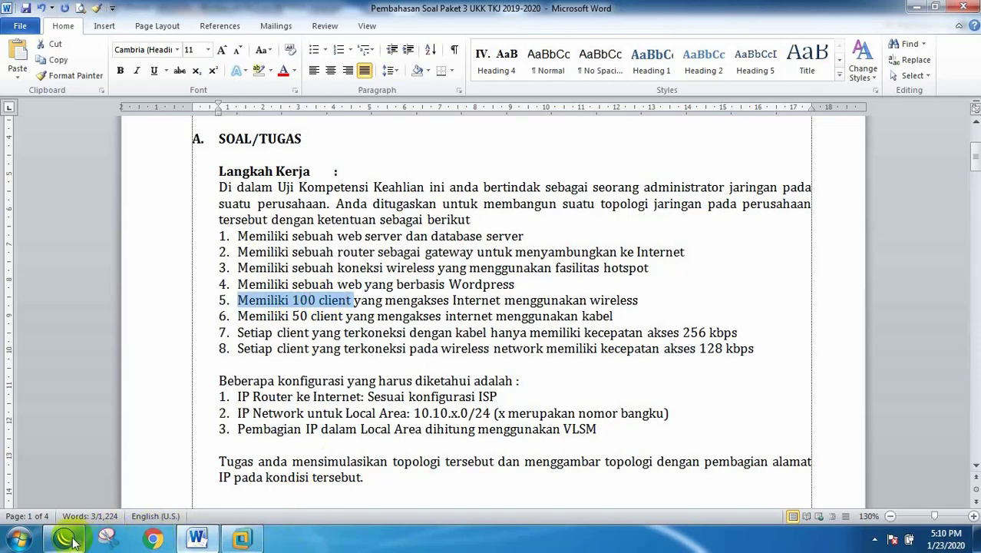
mouse_move(70, 541)
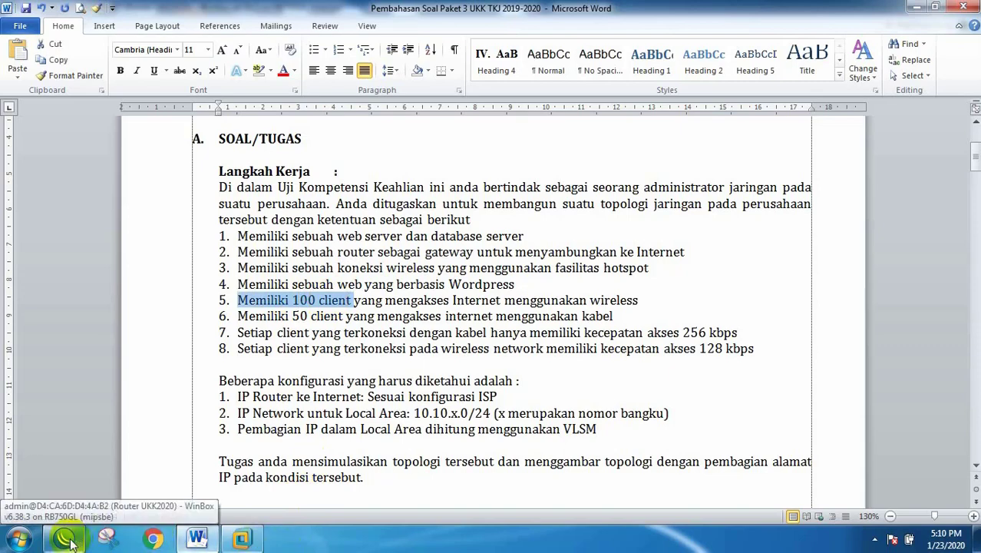
click(70, 542)
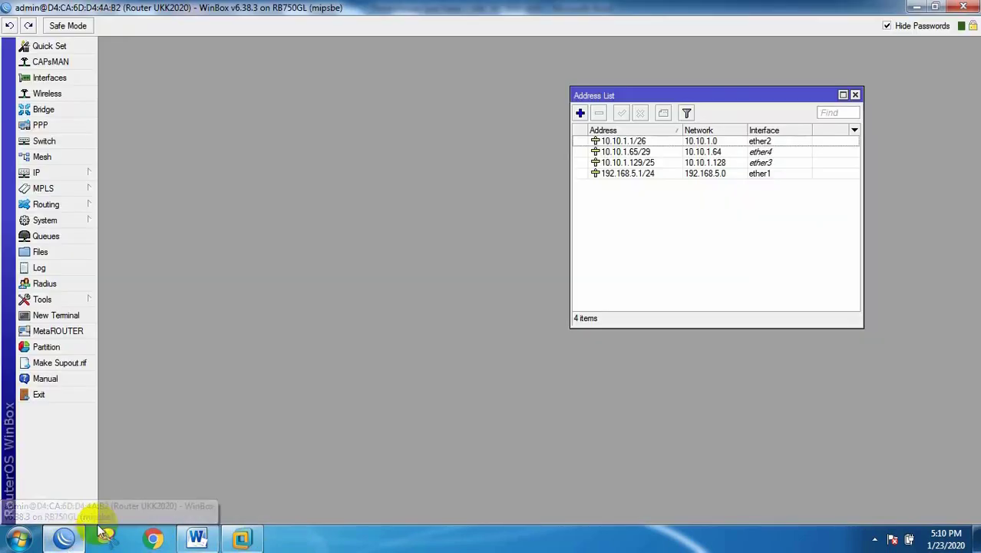
Step: Close the address list and launch the Hotspot Setup wizard from IP > Hotspot
click(855, 96)
click(55, 177)
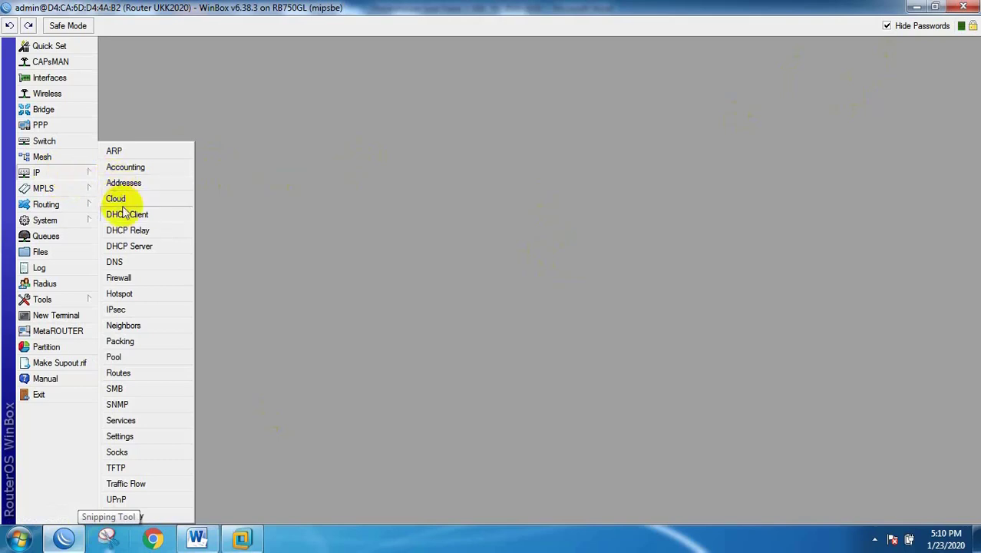
click(120, 295)
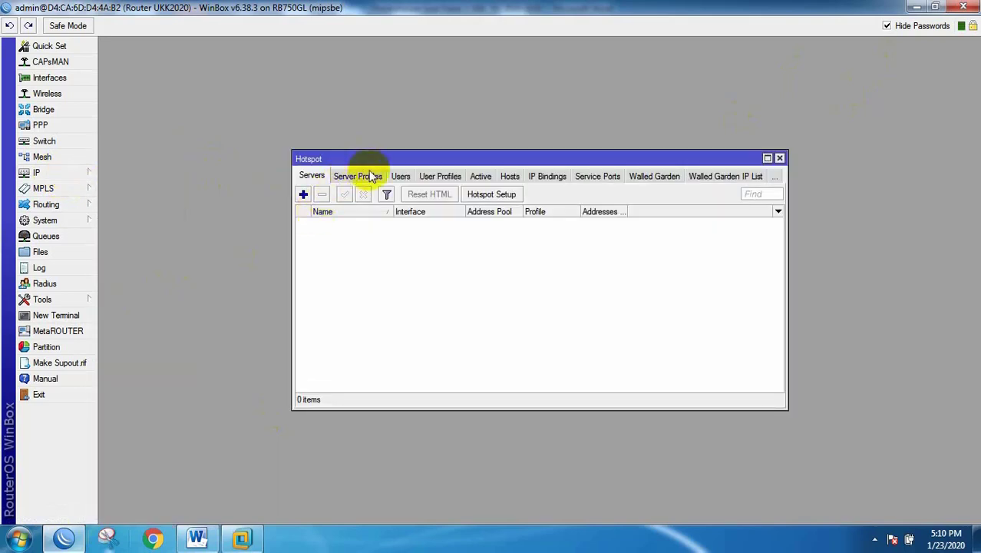
click(516, 195)
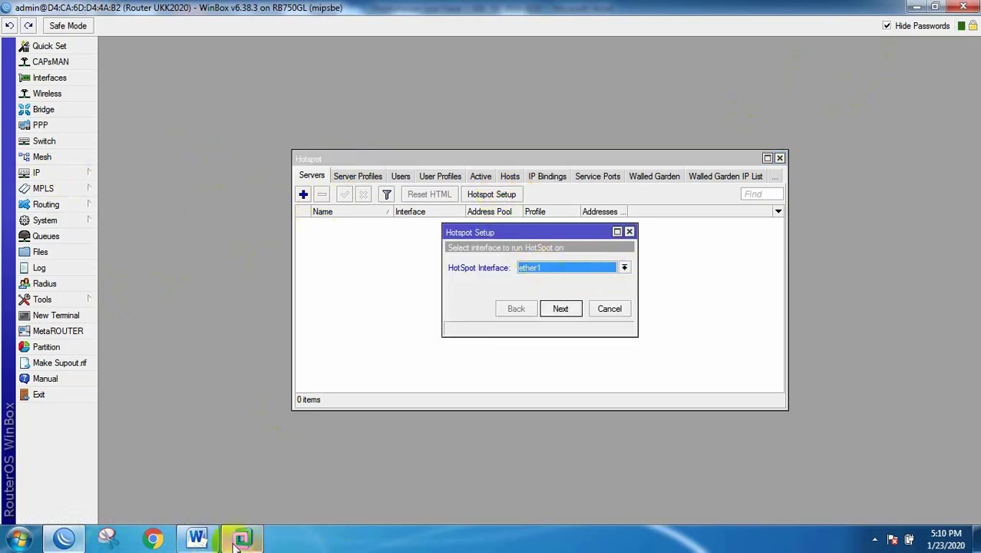
Step: Choose ether3 as the hotspot interface and advance to the local address step
click(197, 537)
scroll(403, 341, down, 8)
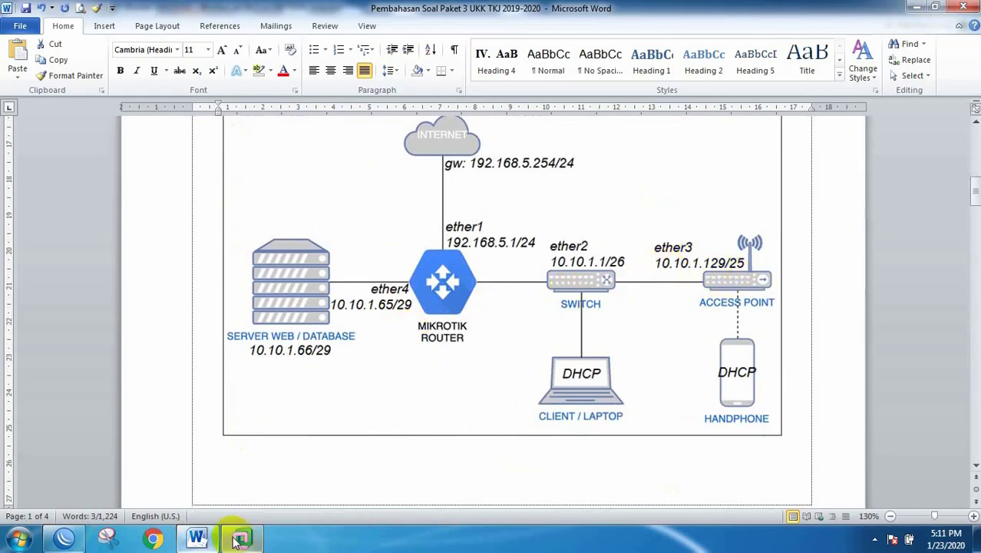
click(66, 537)
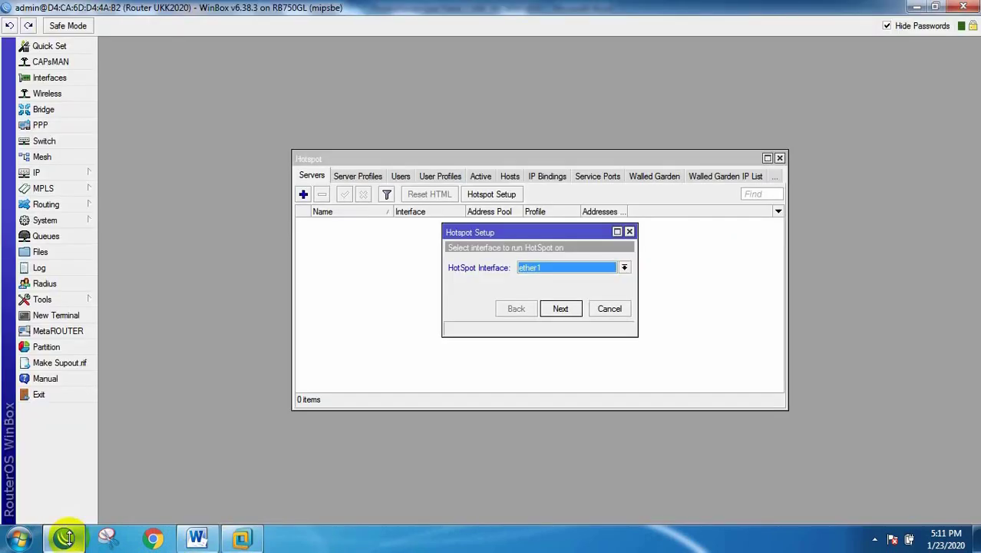
click(624, 267)
click(549, 299)
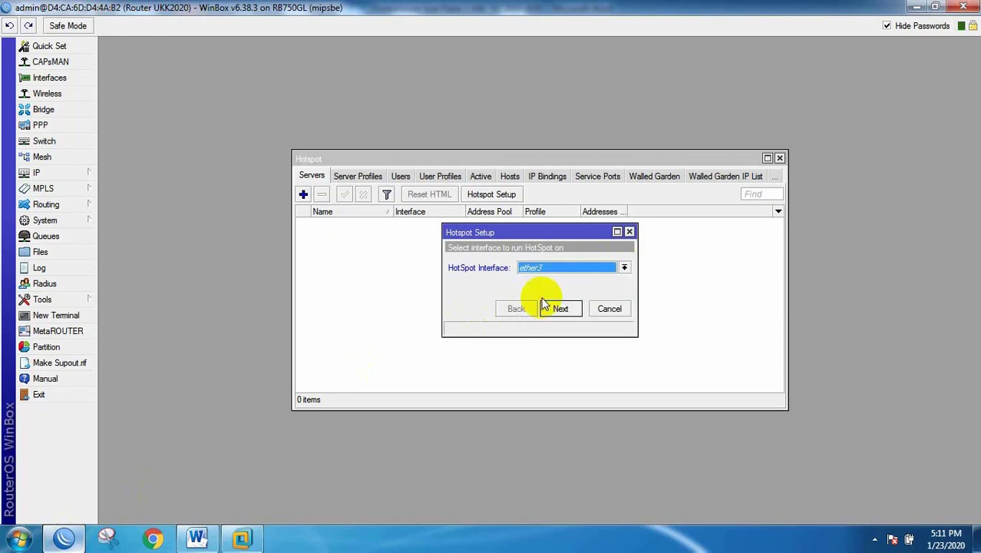
click(560, 308)
drag(637, 263, 729, 261)
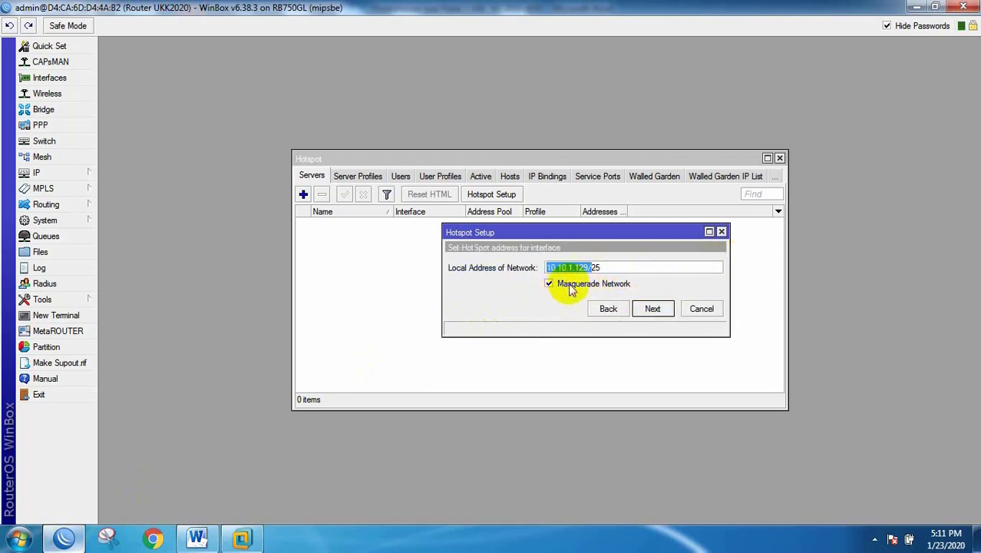
Step: Accept the local address and look up the wireless pool's start value 130 in the exam sheet
click(656, 311)
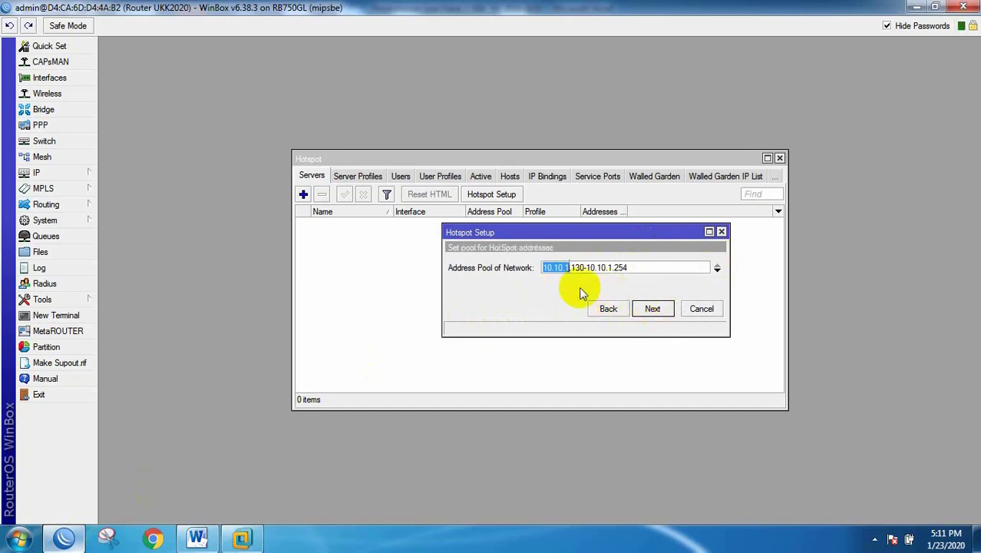
click(196, 537)
scroll(685, 267, up, 3)
scroll(686, 269, down, 8)
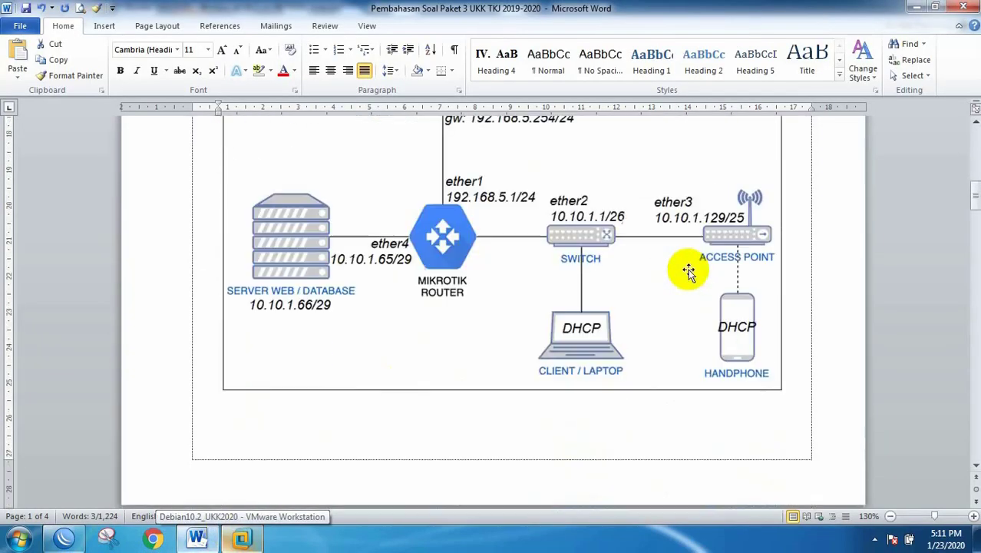
scroll(687, 268, down, 5)
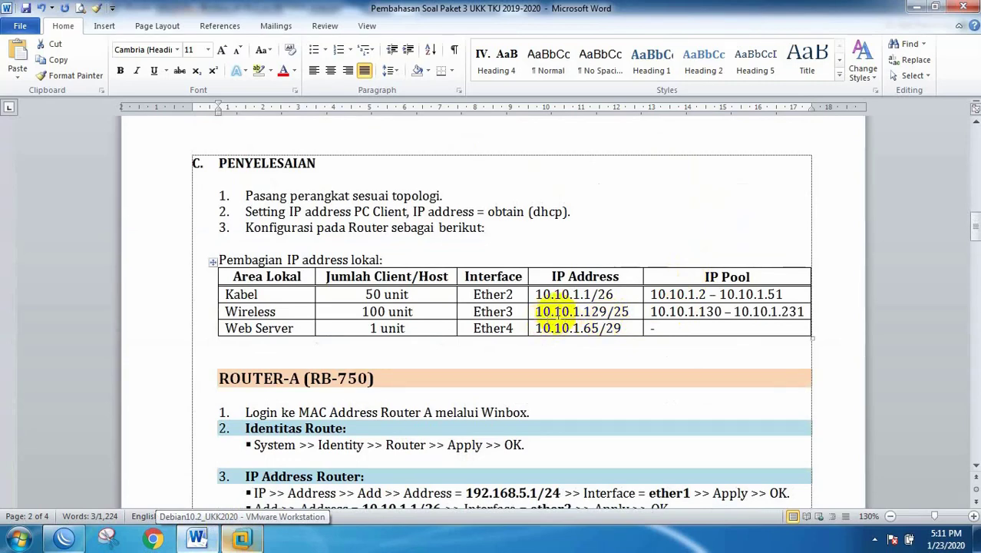
drag(699, 312, 721, 319)
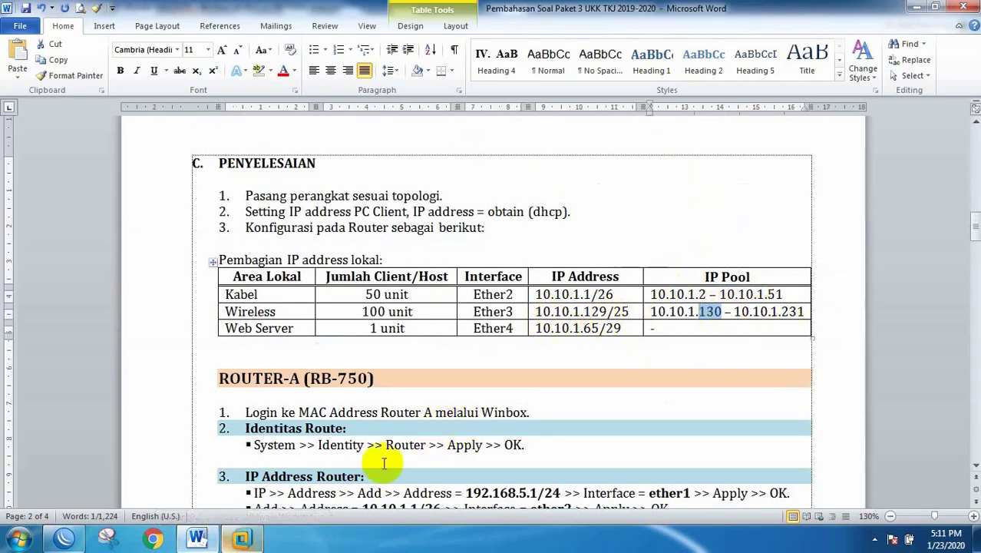
click(63, 538)
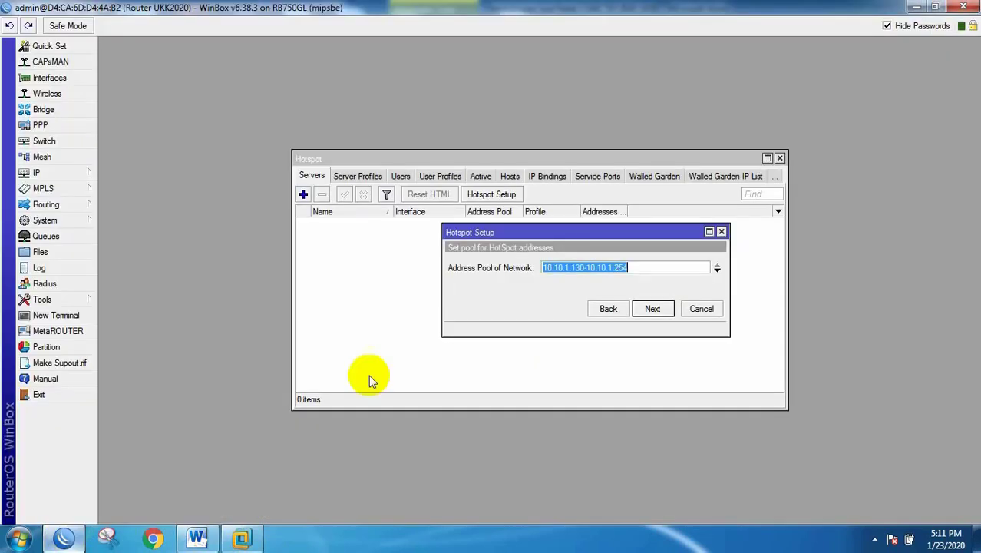
Step: Set the hotspot address pool to 10.10.1.131-10.10.1.230 and continue
click(618, 267)
drag(614, 267, 632, 267)
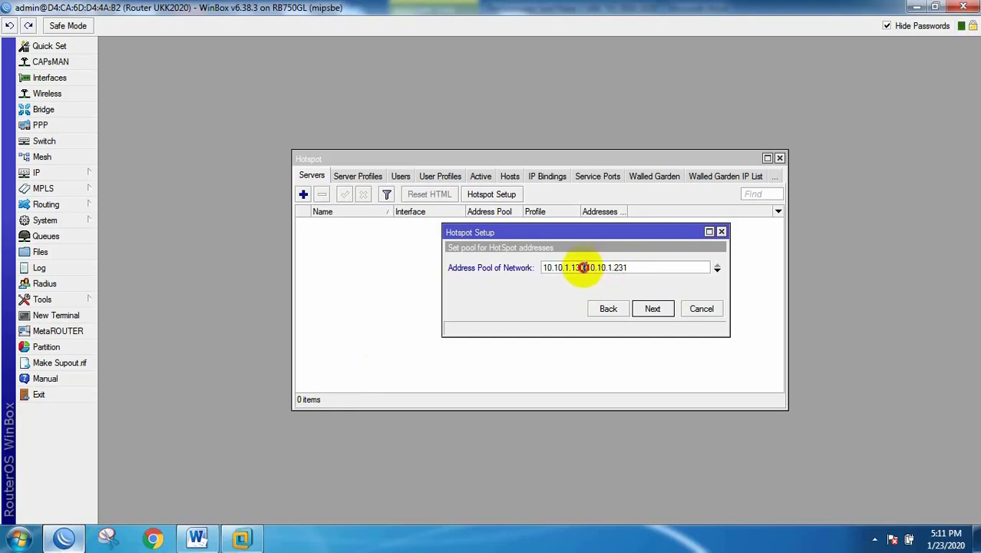
drag(582, 267, 578, 268)
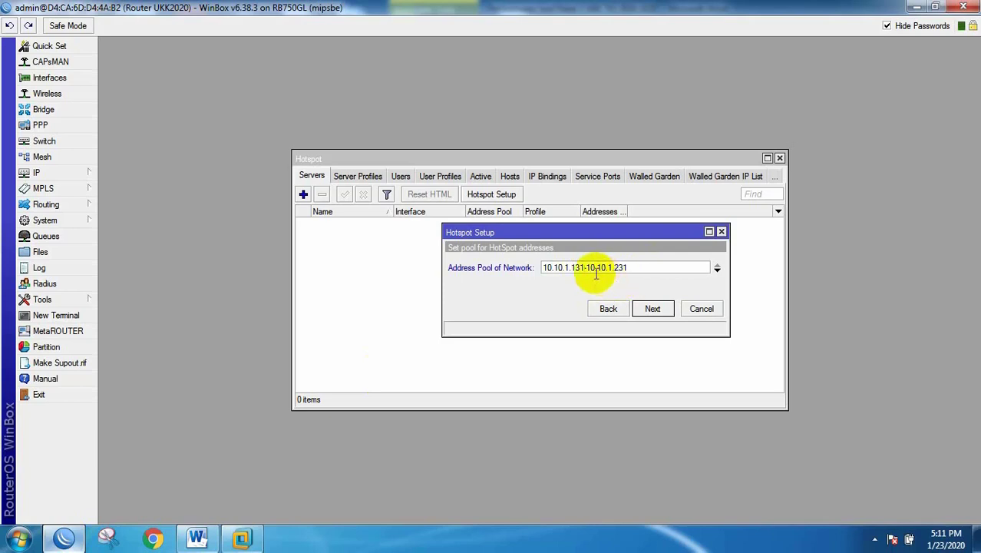
click(627, 269)
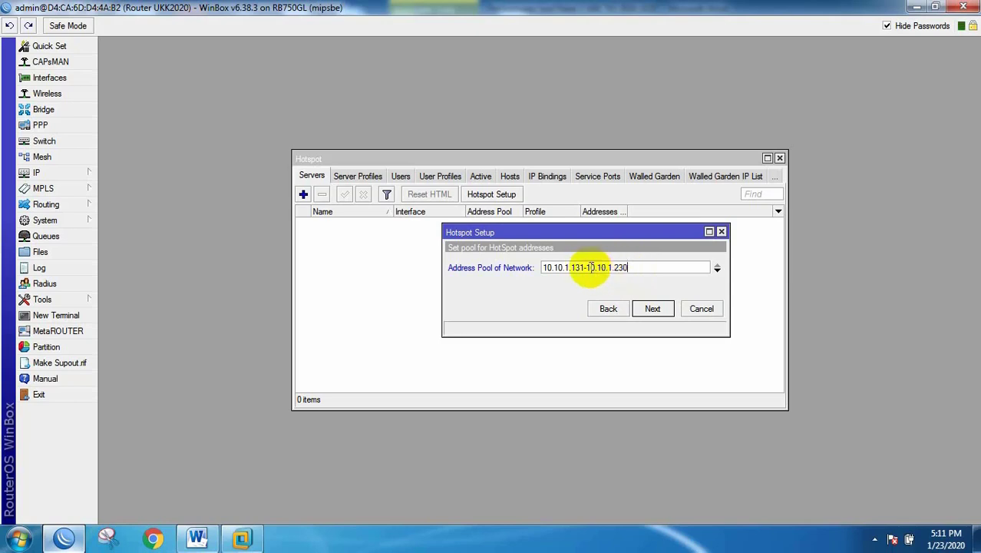
drag(584, 269, 614, 269)
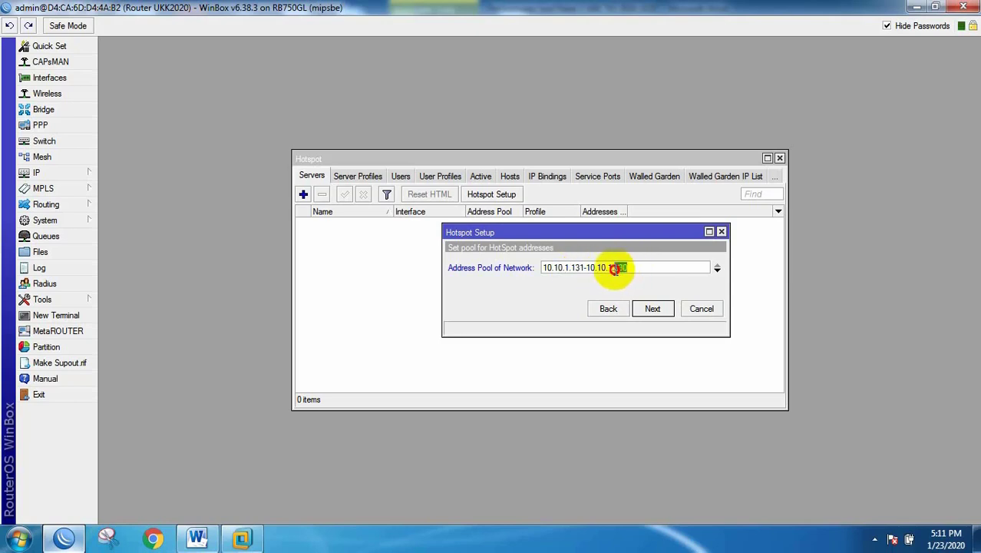
click(653, 315)
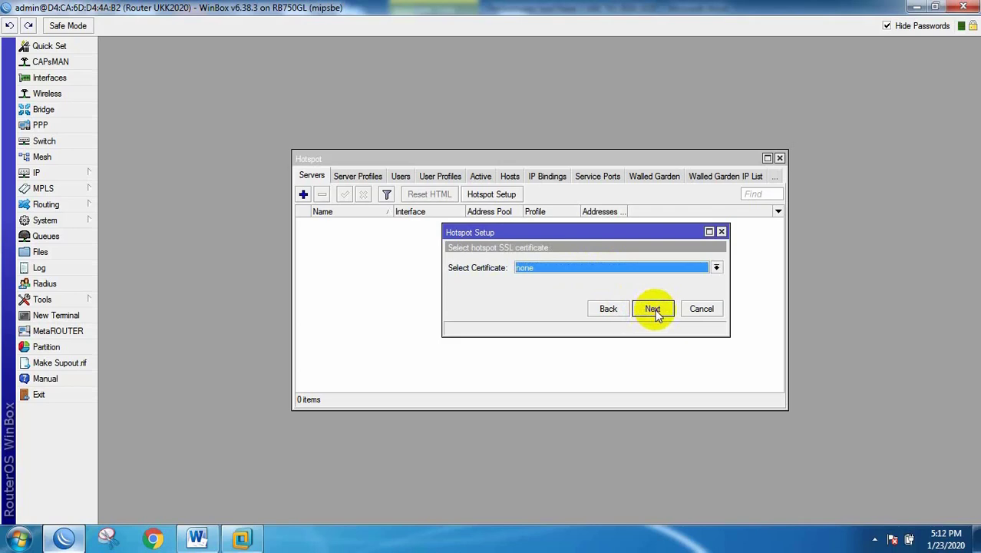
Step: Skip the SSL certificate and SMTP server, keep the DNS servers, and set DNS name smk.sch.id
click(653, 310)
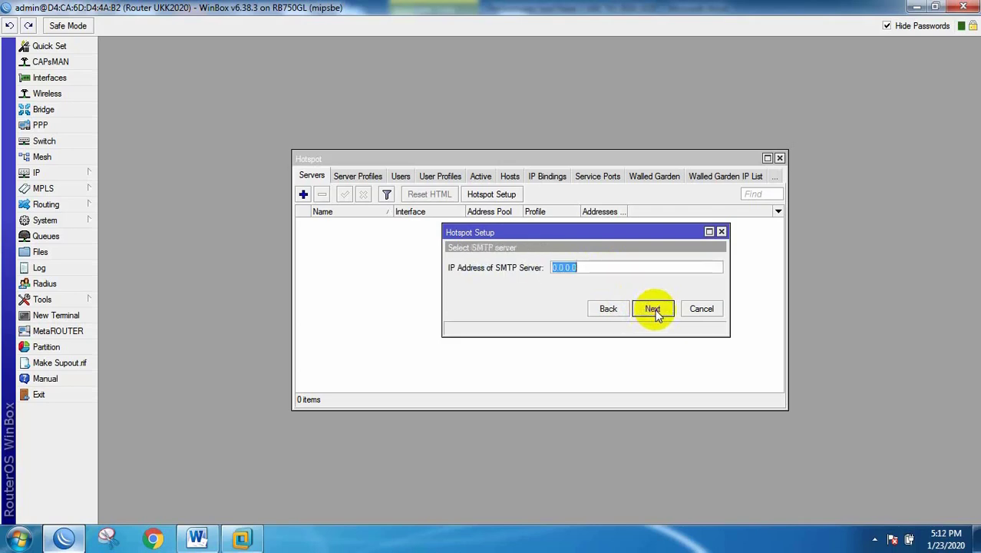
click(654, 310)
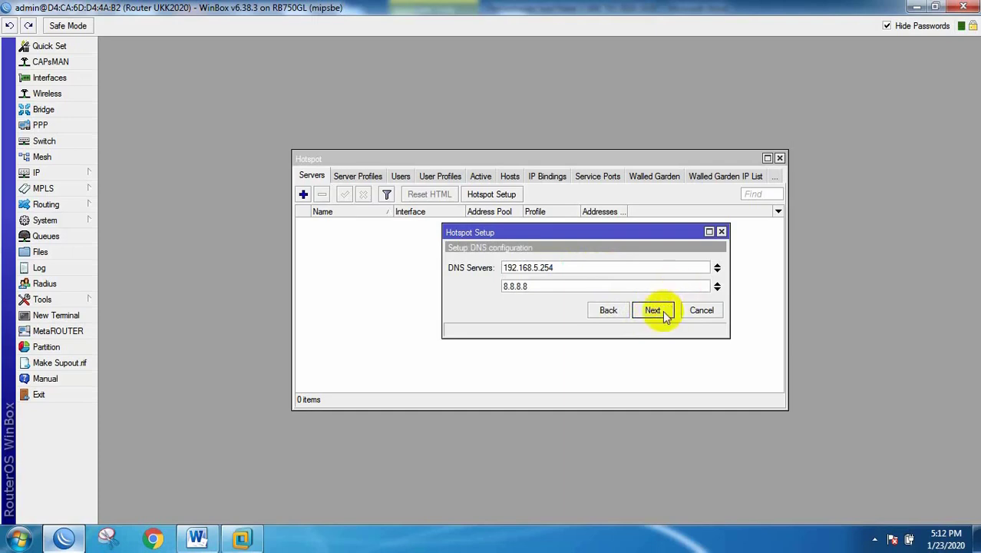
click(654, 312)
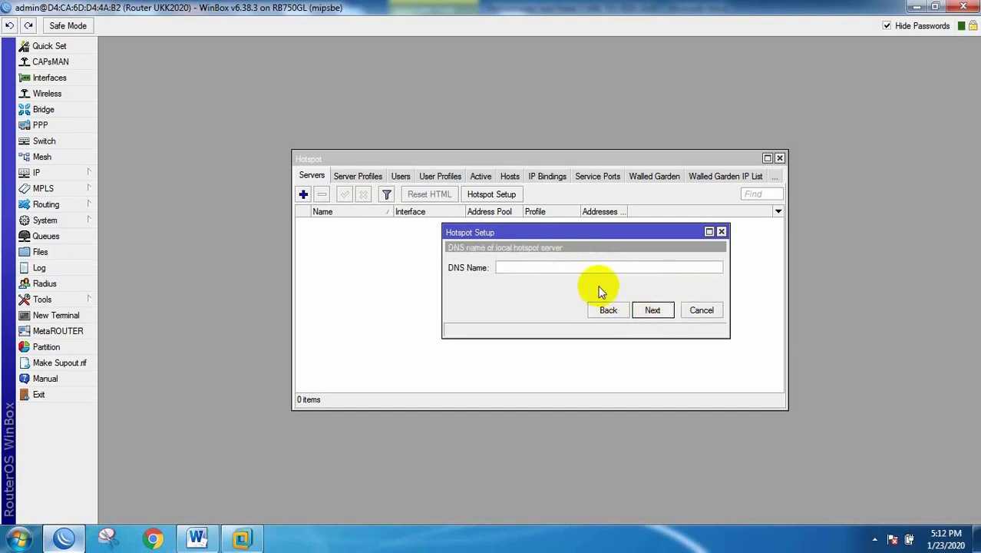
text(smk.sch.id)
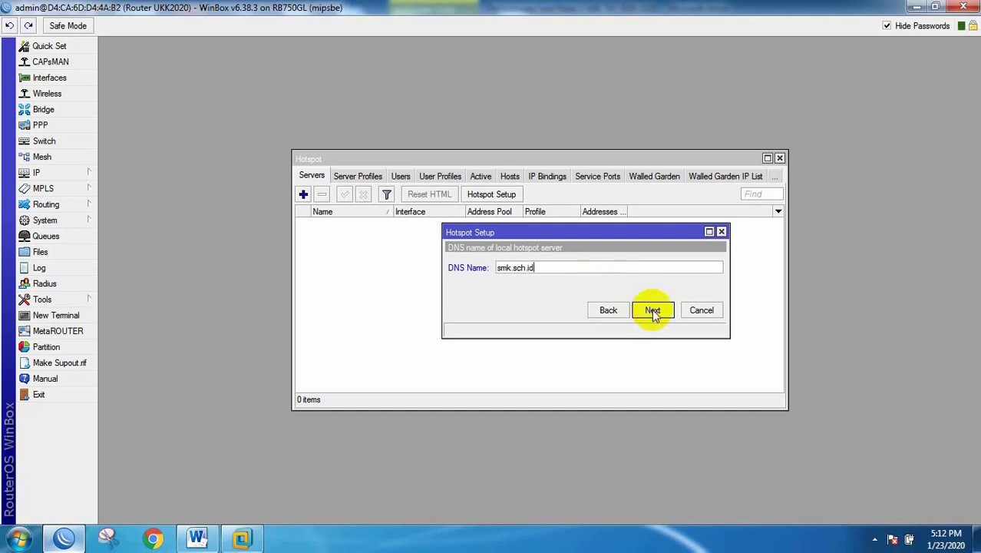
click(652, 310)
Step: Give the local hotspot user a password and complete the setup
click(581, 285)
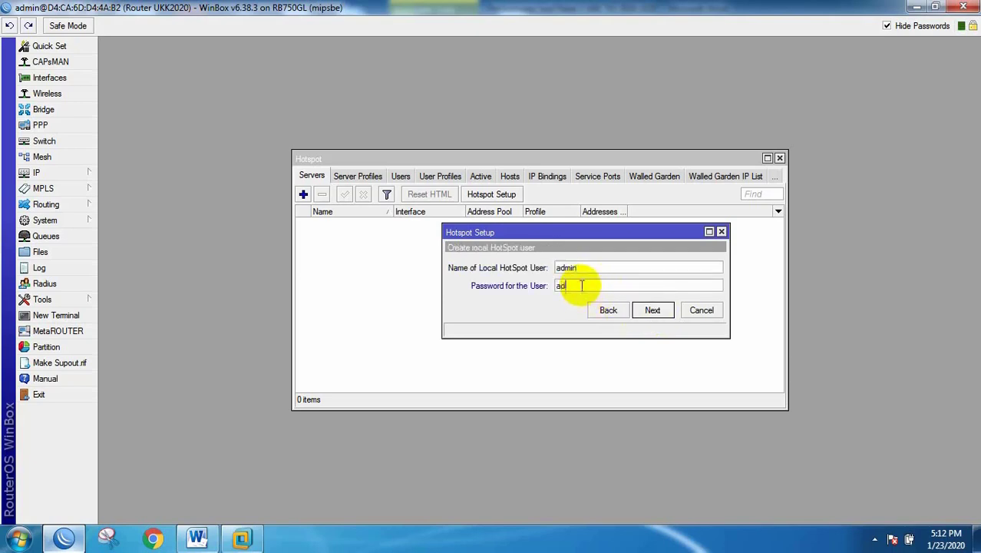
click(652, 311)
click(532, 280)
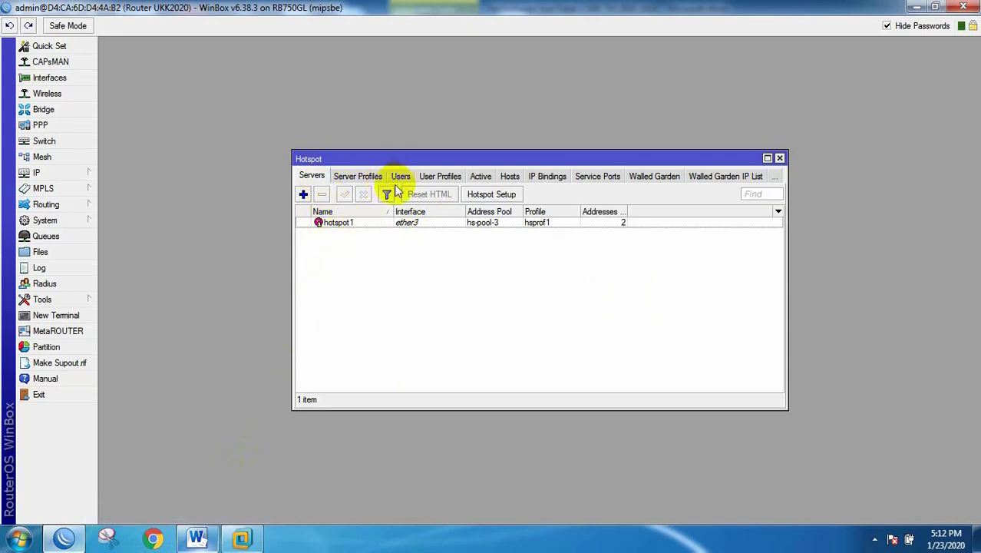
click(197, 535)
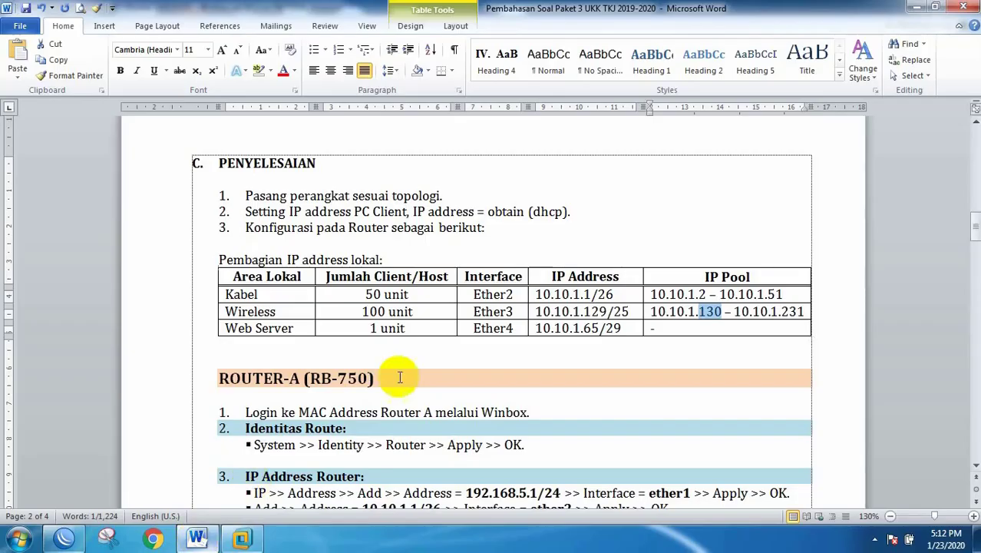
scroll(421, 275, up, 12)
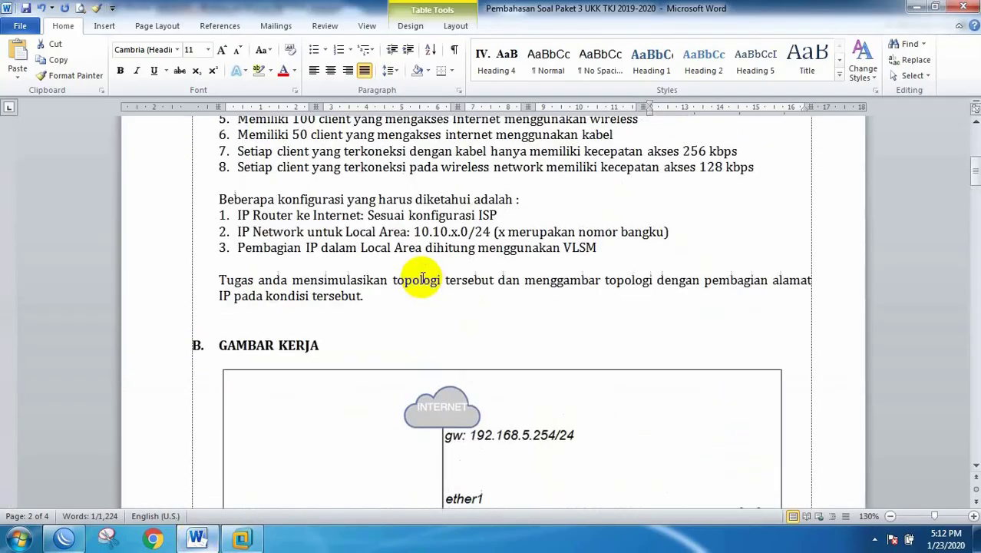
scroll(293, 248, up, 3)
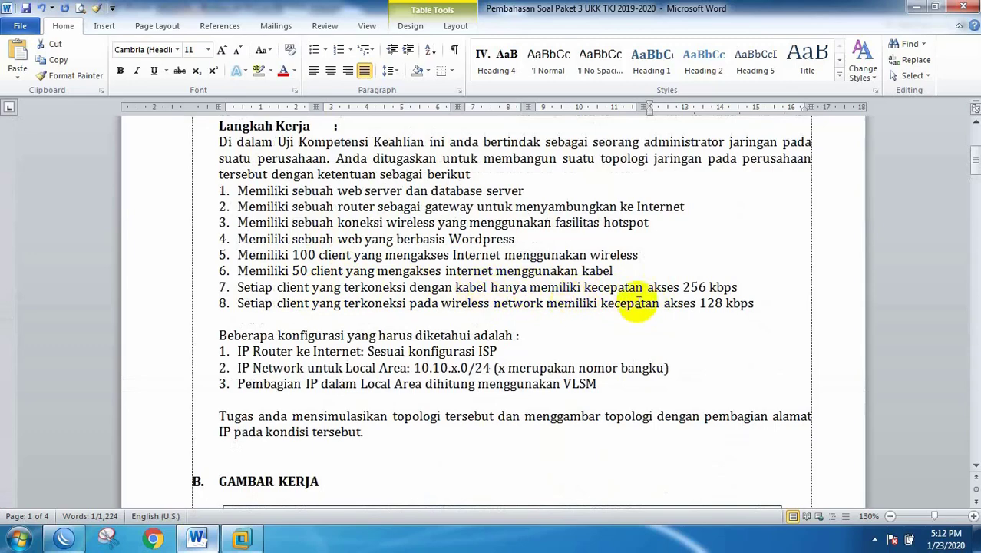
drag(677, 302, 737, 300)
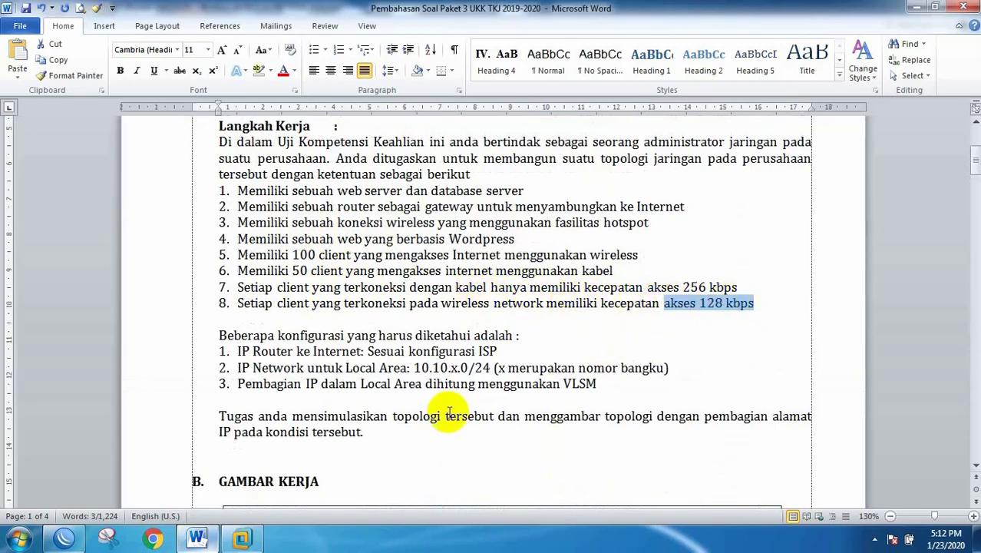
click(64, 537)
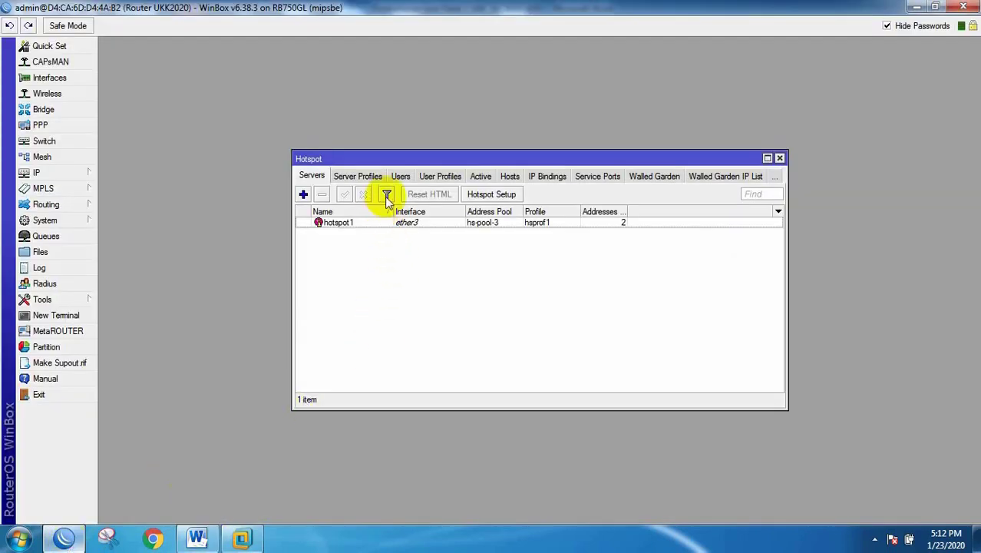
Step: Create the user profile 'bandwidth hotspot' with a 128k/128k rate limit
click(436, 177)
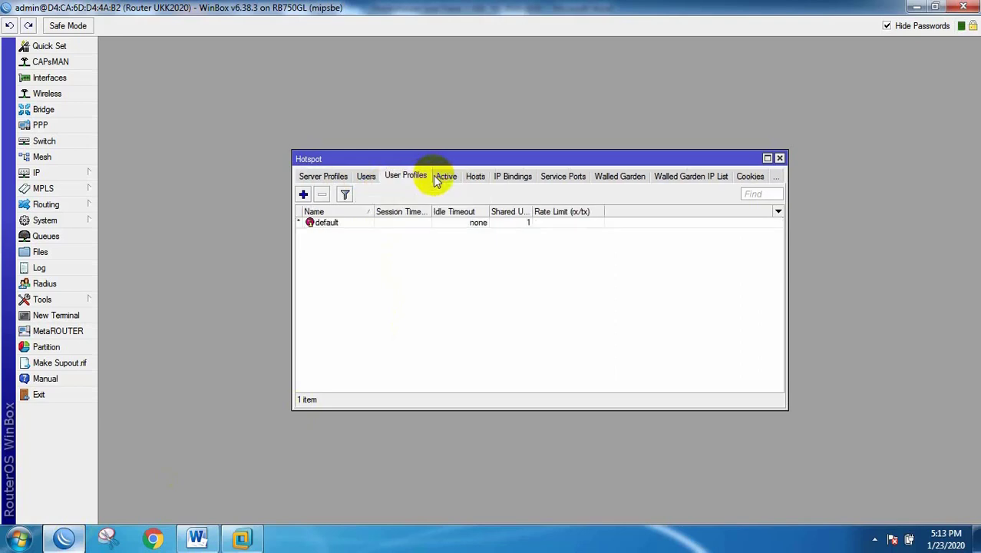
click(303, 194)
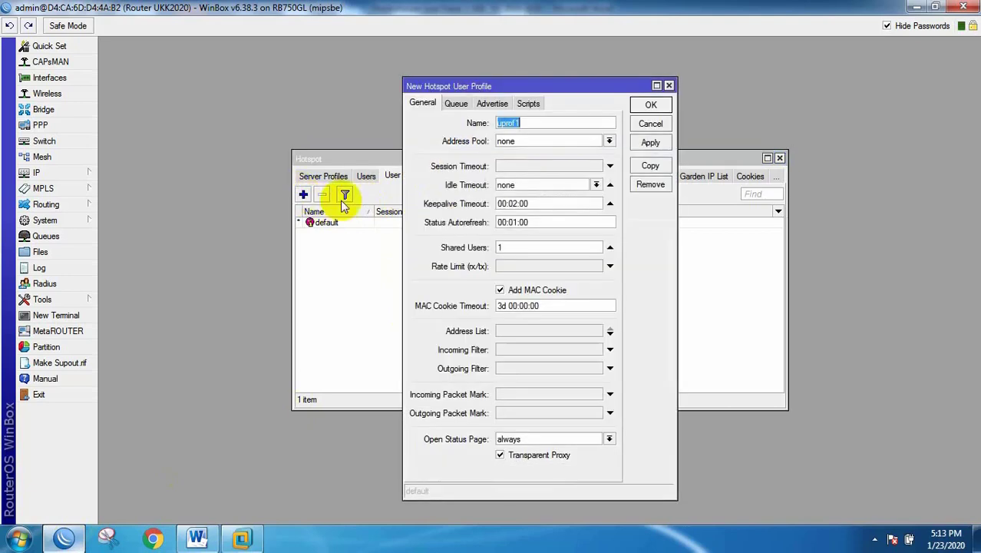
text(bandwidth hotspot)
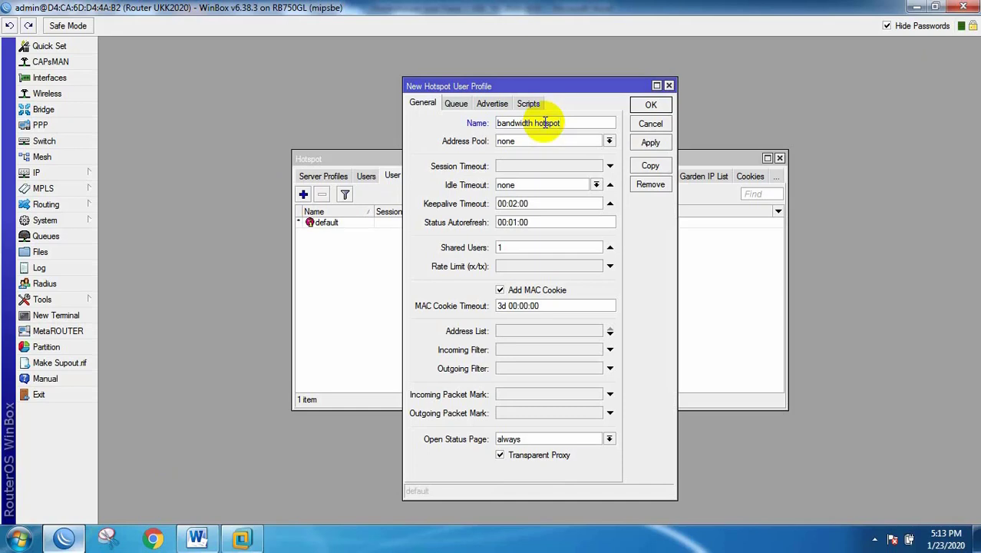
click(510, 266)
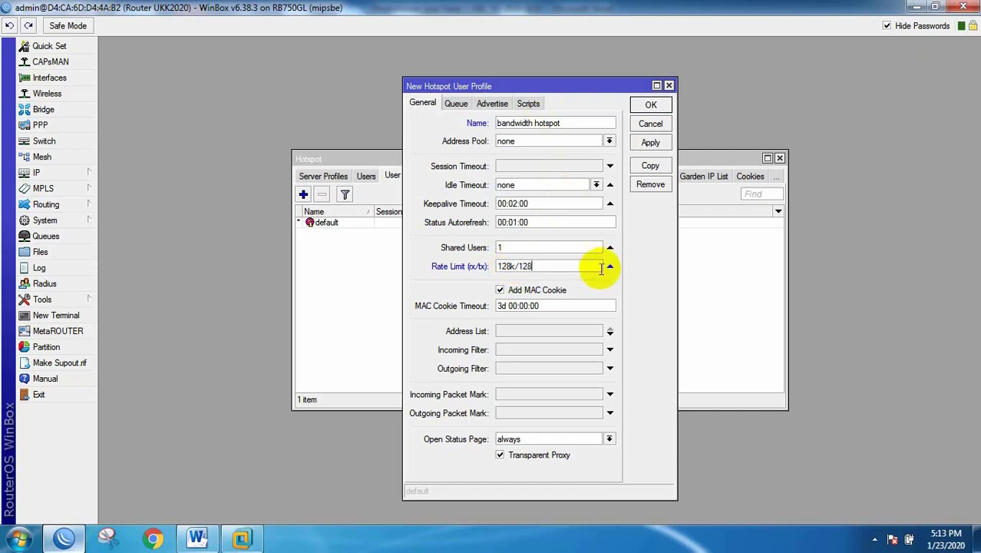
text(k)
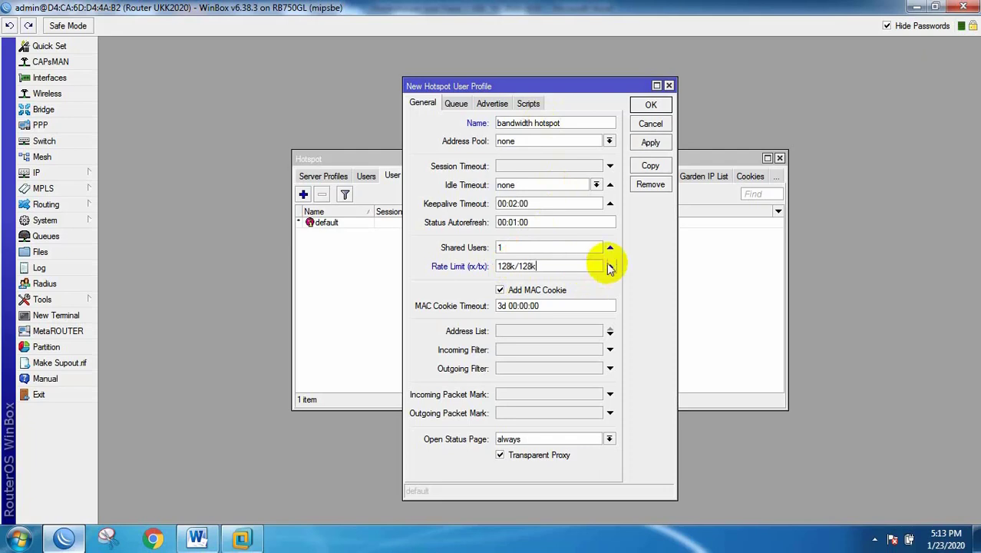
click(650, 143)
click(652, 105)
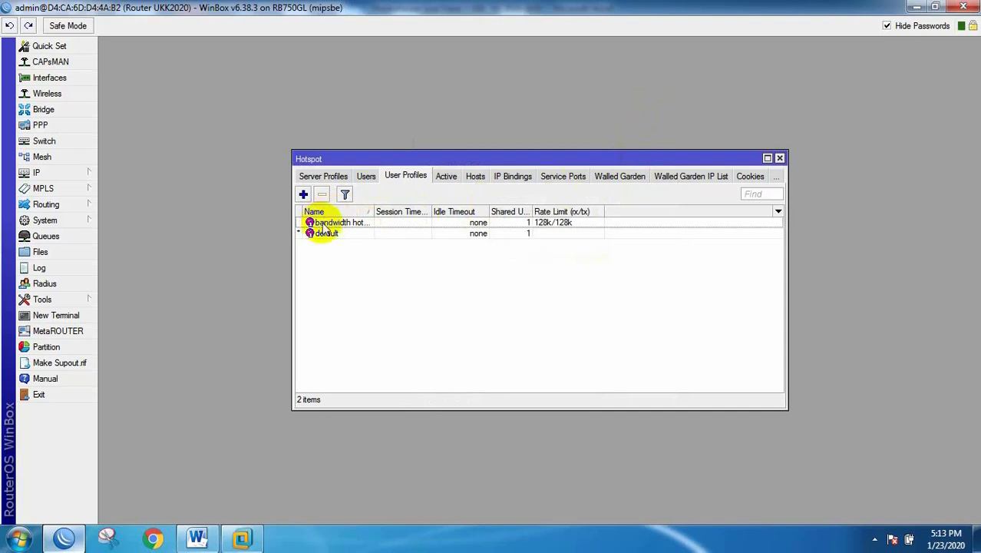
Step: Add hotspot user user1 with a password on the bandwidth hotspot profile
click(367, 177)
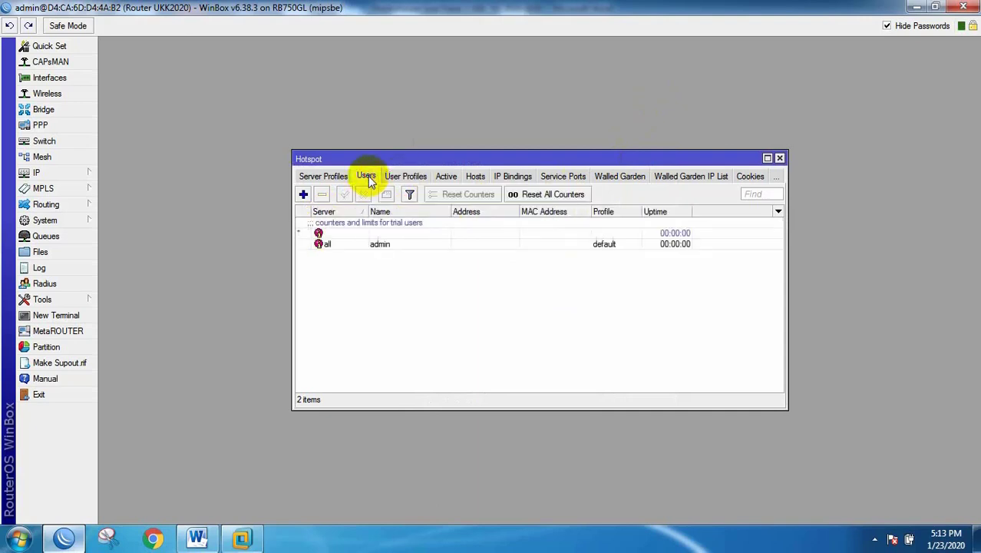
click(303, 195)
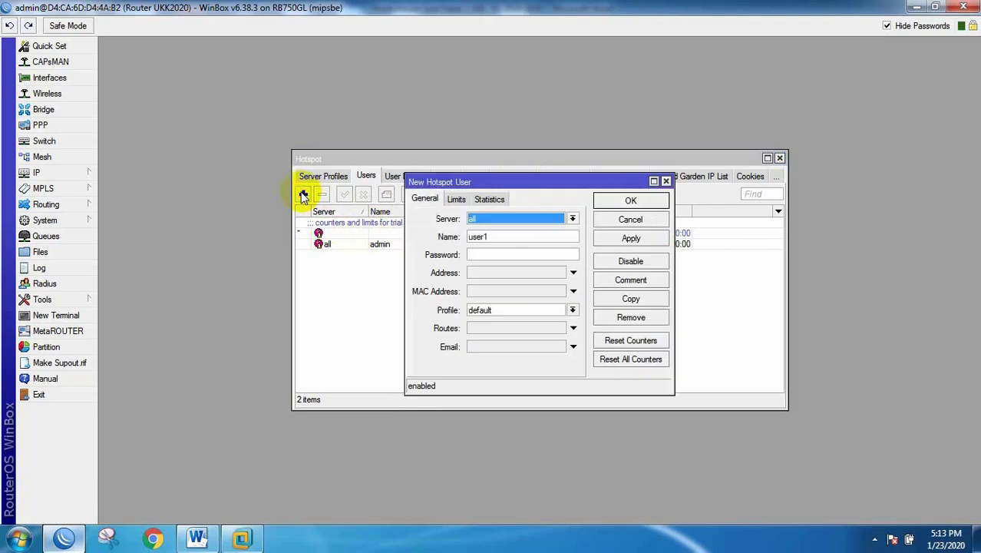
click(481, 254)
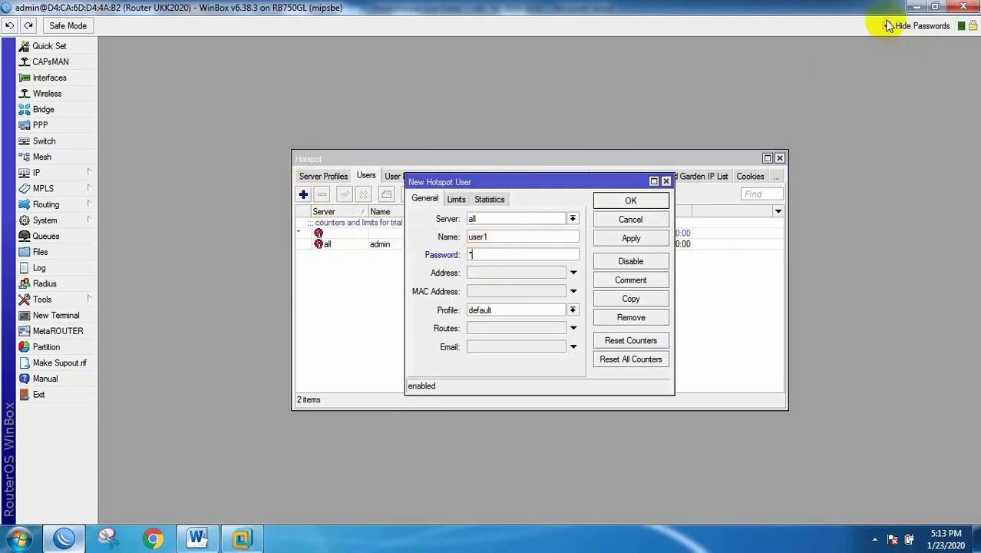
click(482, 310)
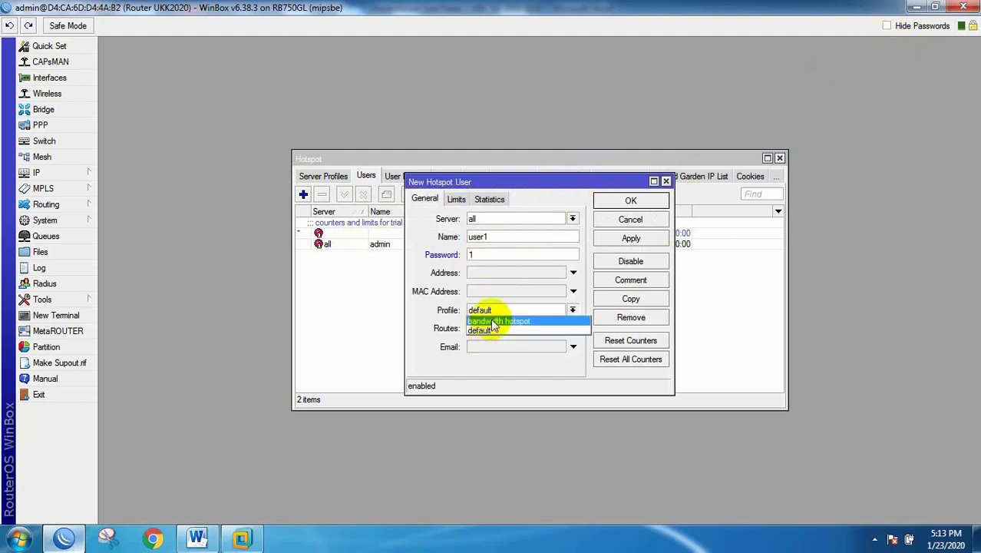
click(495, 321)
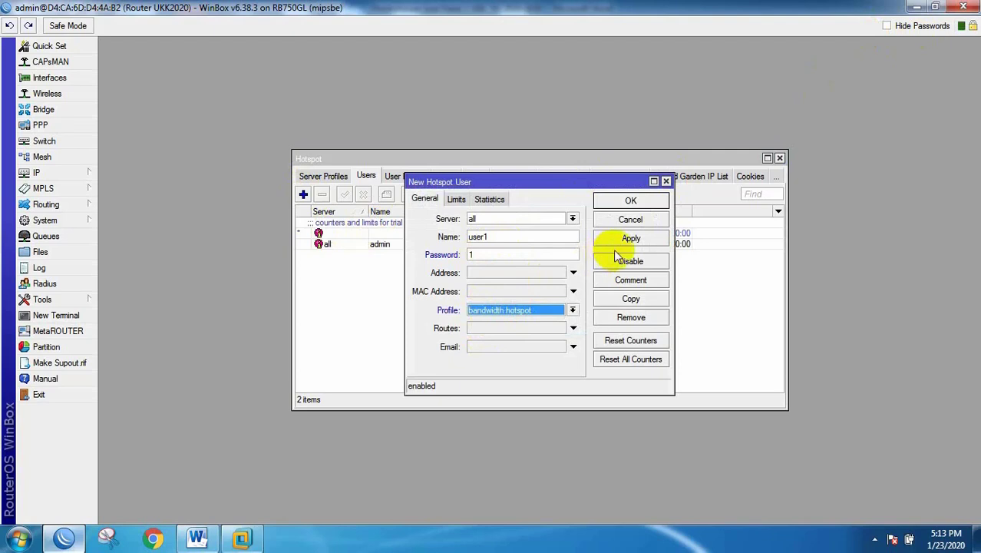
click(631, 201)
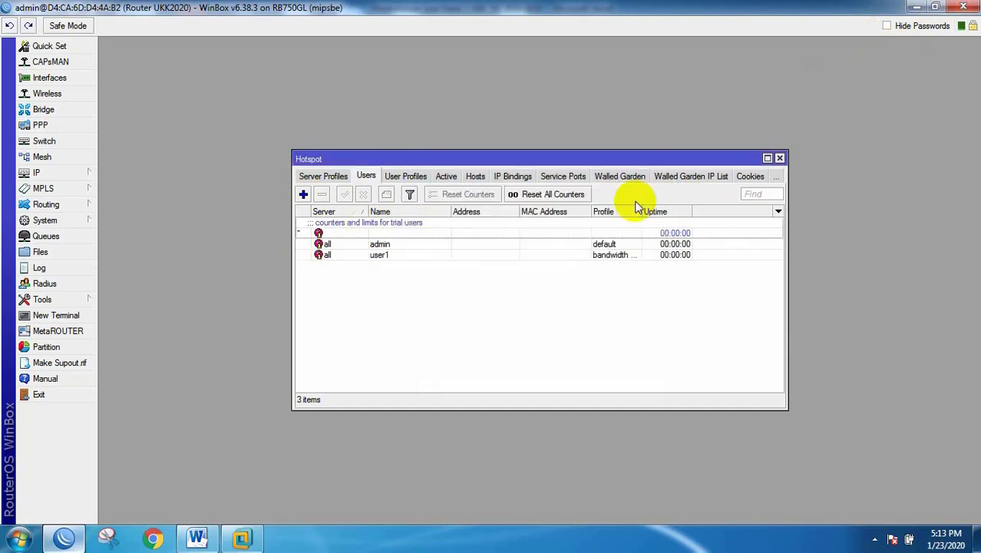
Step: Open user1's details and make several copies of it
right_click(380, 256)
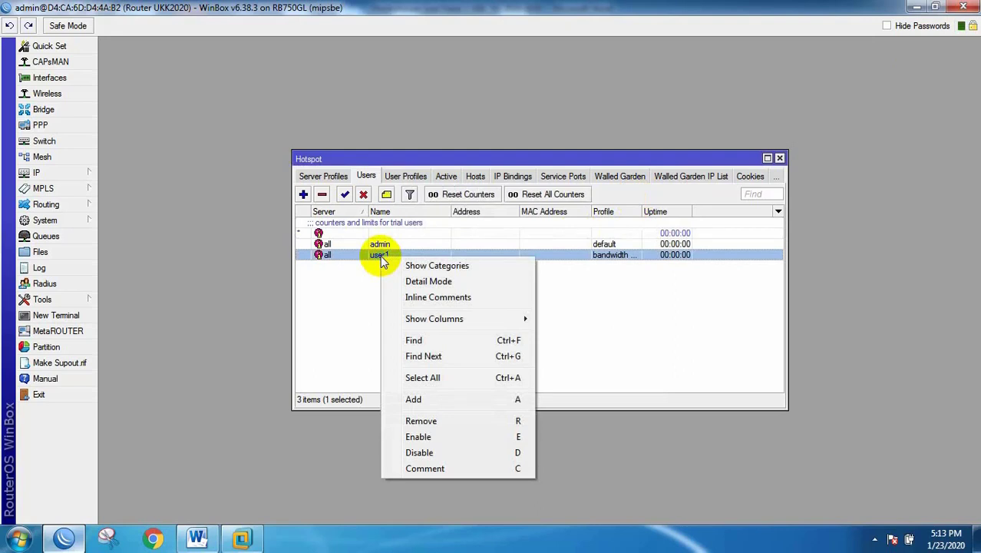
click(376, 257)
double_click(376, 257)
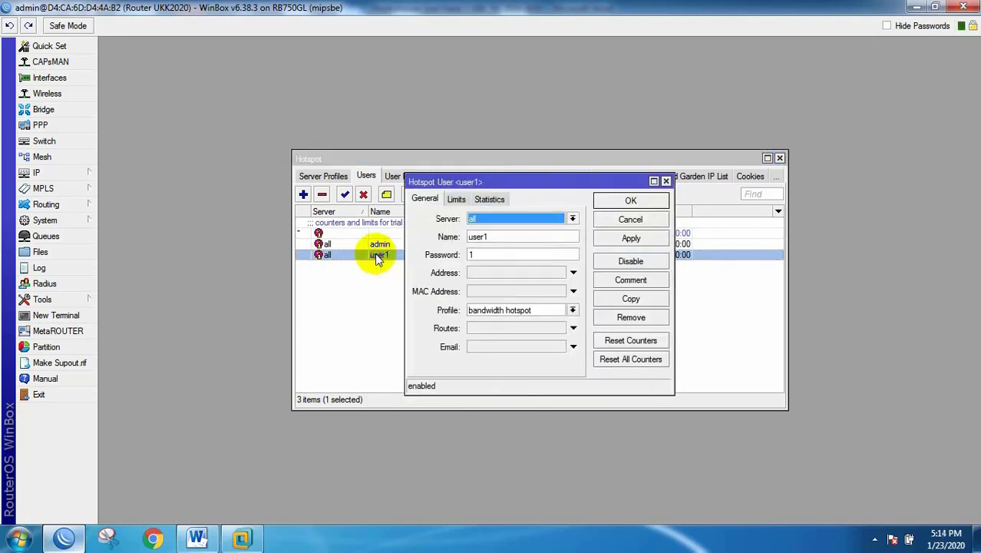
key(Escape)
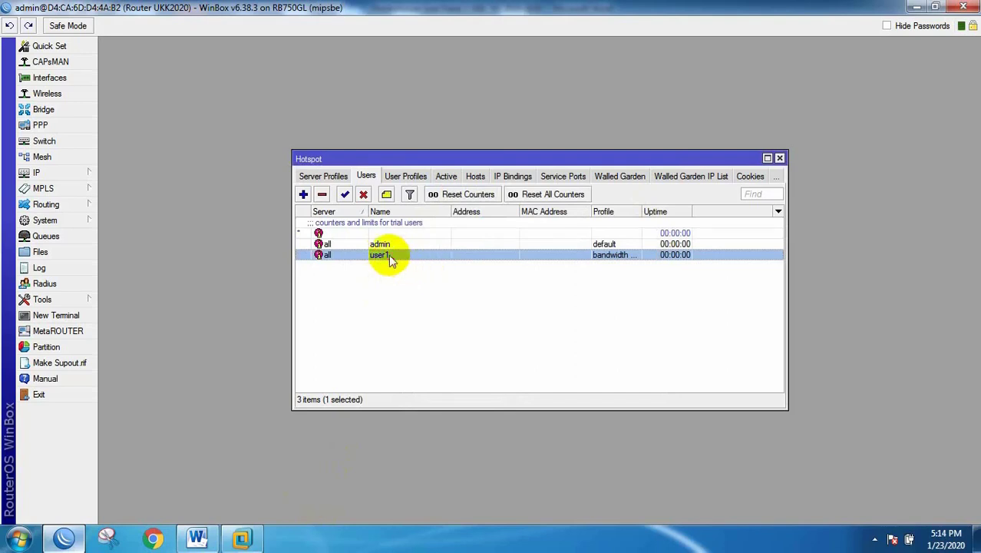
double_click(389, 256)
click(634, 300)
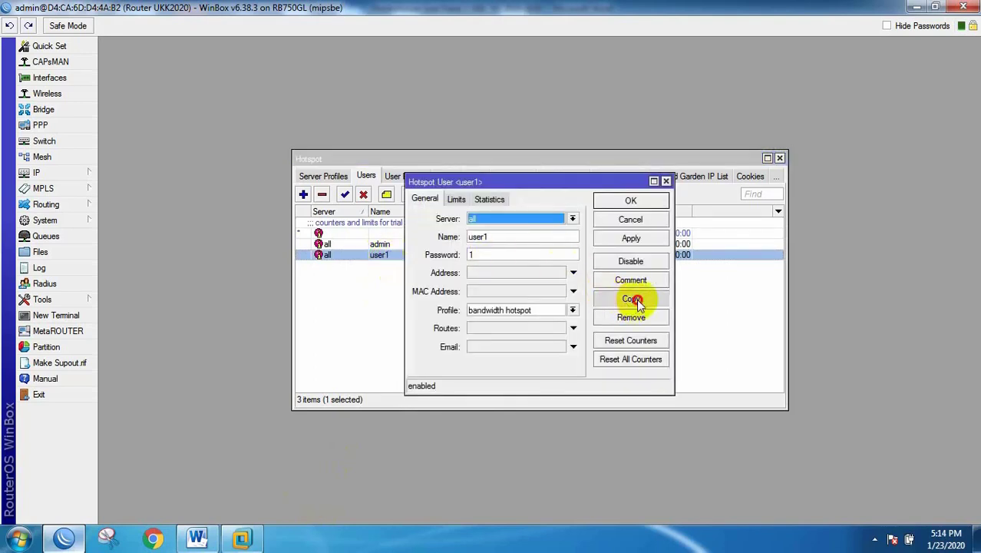
click(638, 301)
click(637, 290)
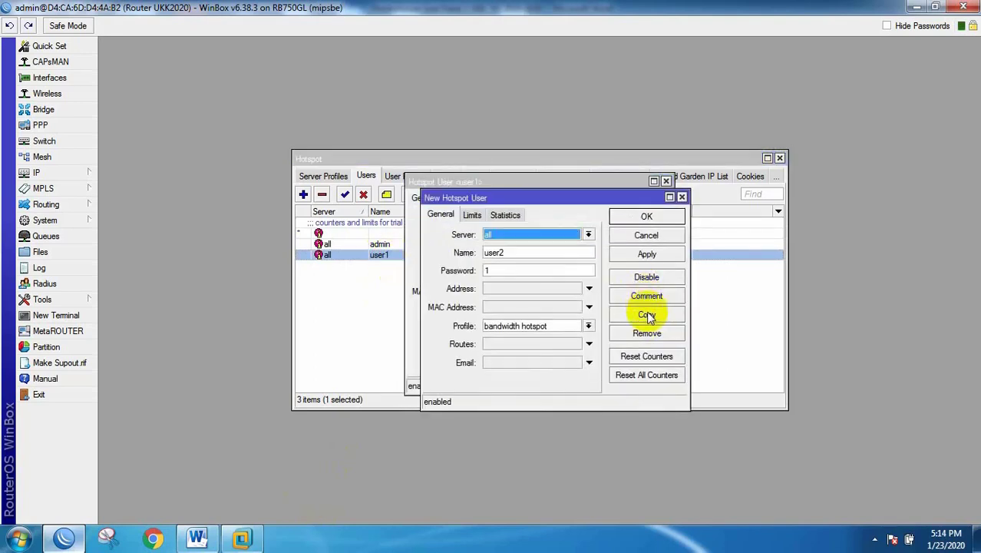
click(647, 315)
click(660, 330)
click(675, 347)
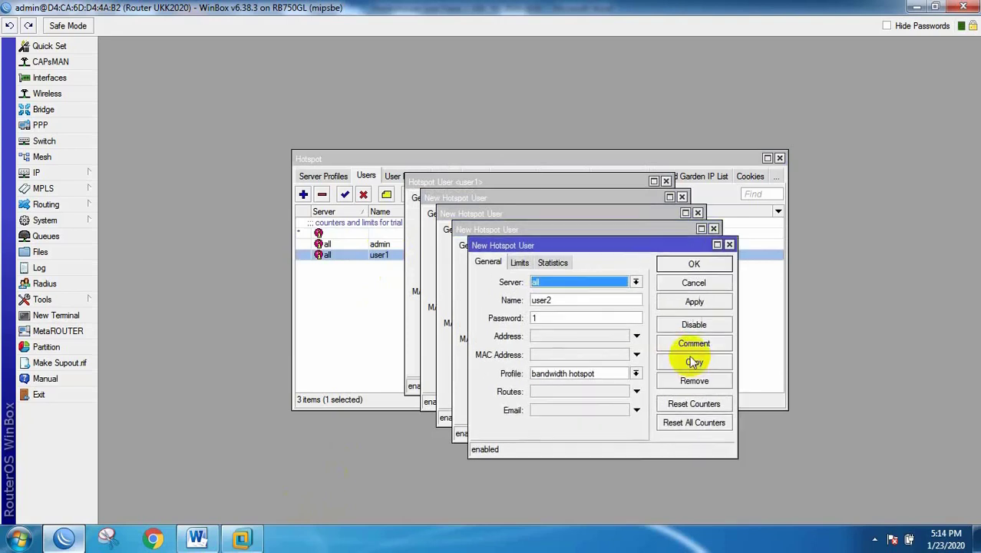
click(694, 361)
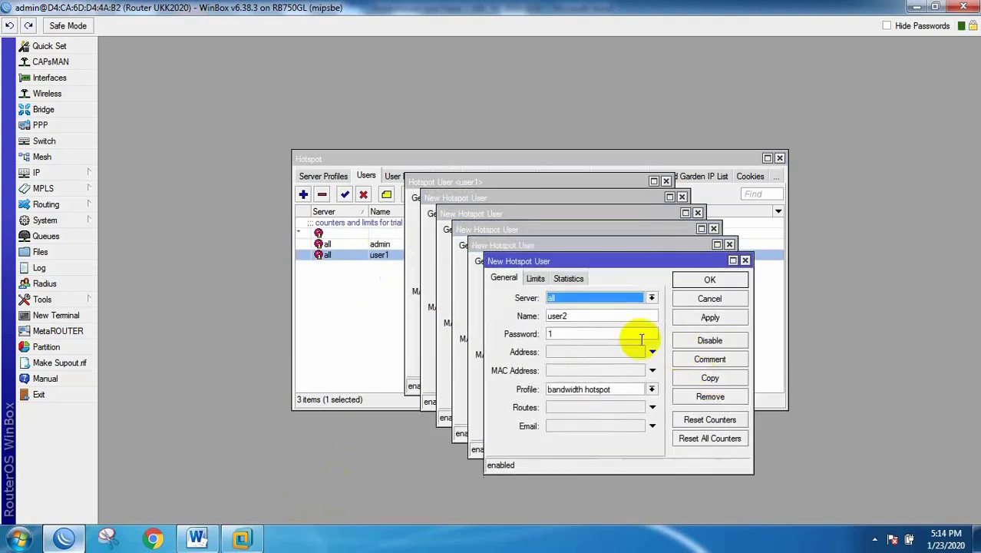
Step: Rename and save the first copies as user2, user3 and use4
click(564, 315)
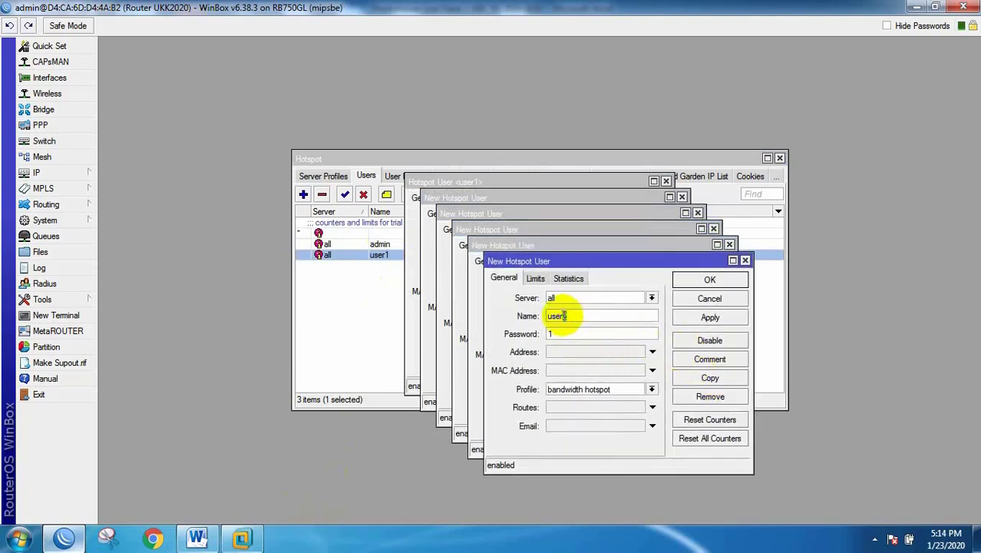
click(565, 314)
drag(566, 315, 563, 314)
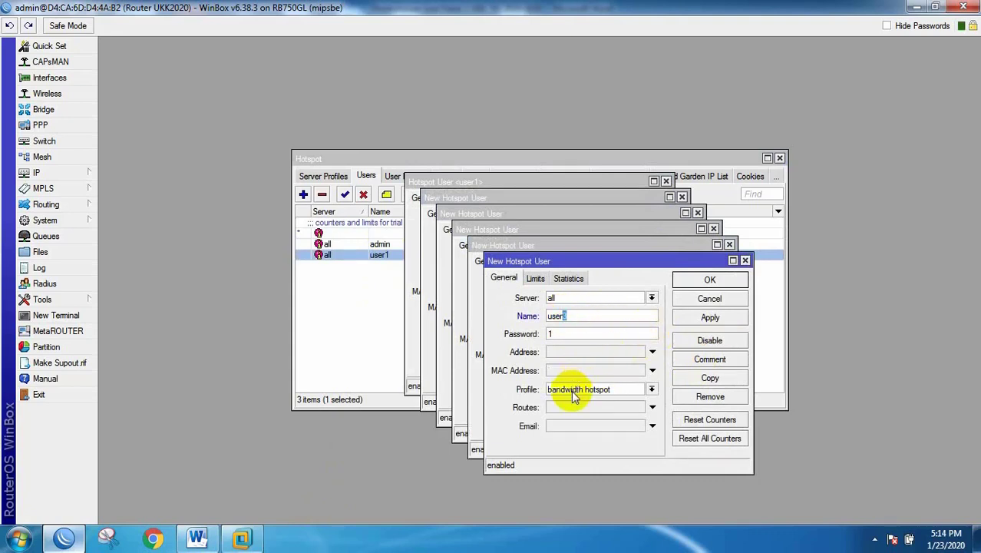
click(710, 280)
click(547, 300)
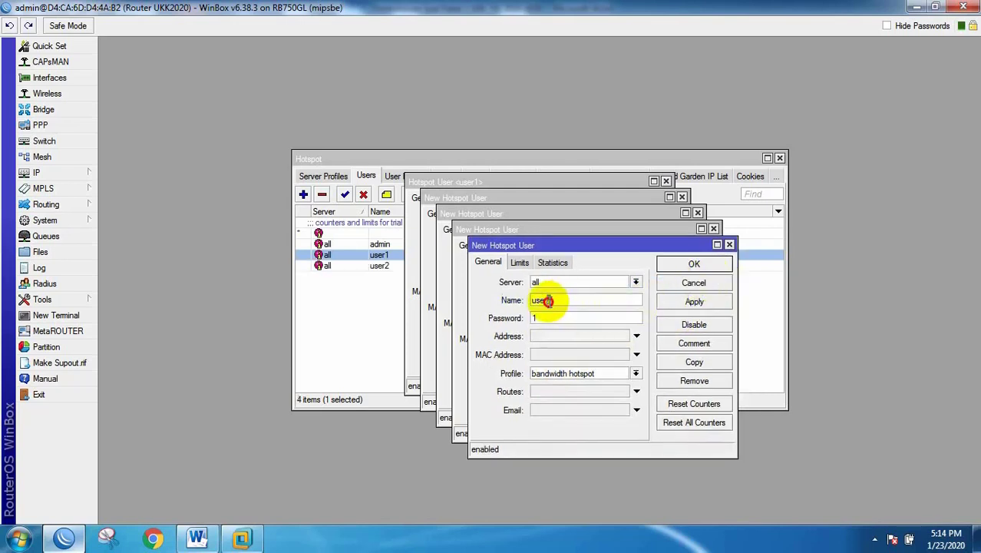
text(3)
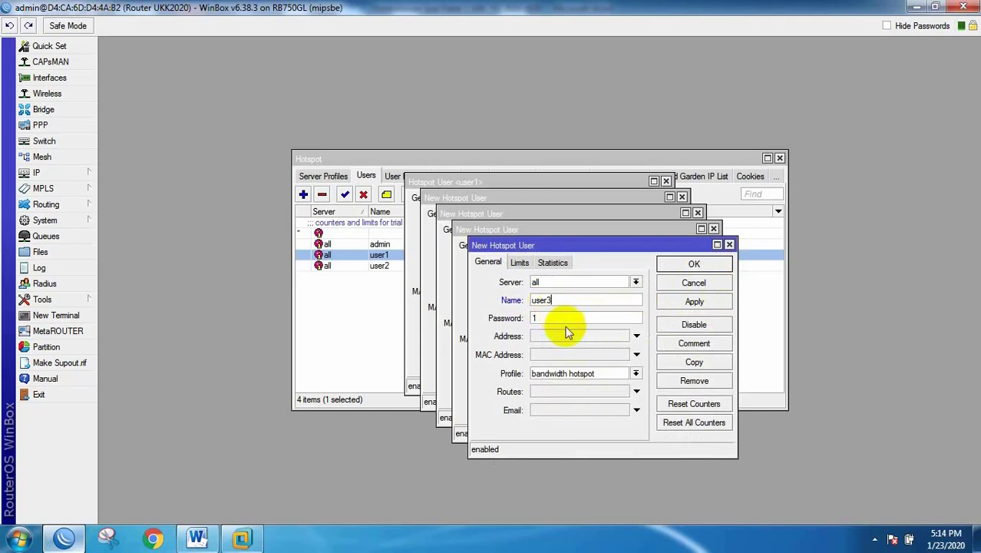
click(695, 262)
click(529, 284)
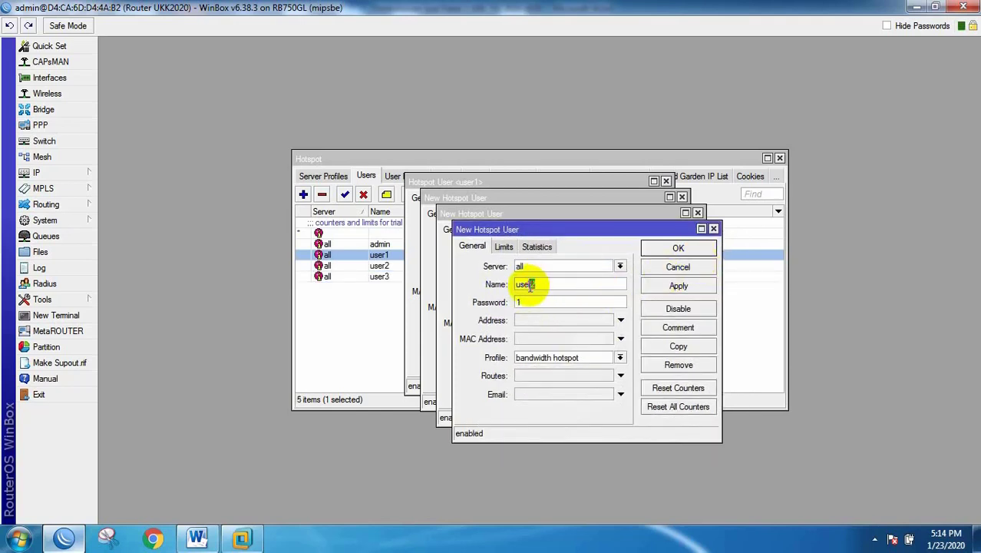
key(BackSpace)
text(4)
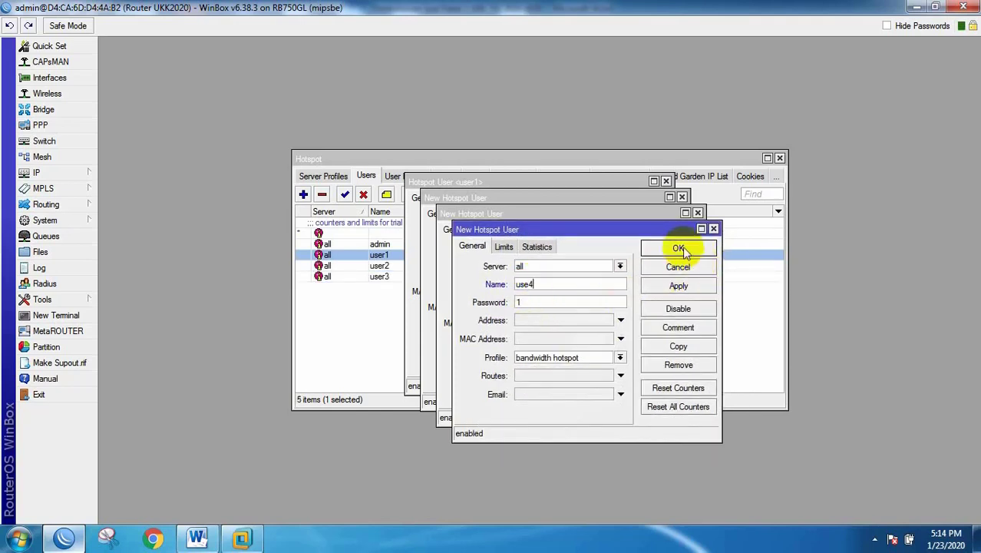
click(679, 250)
Step: Correct the misnamed user use4 to user4
click(520, 267)
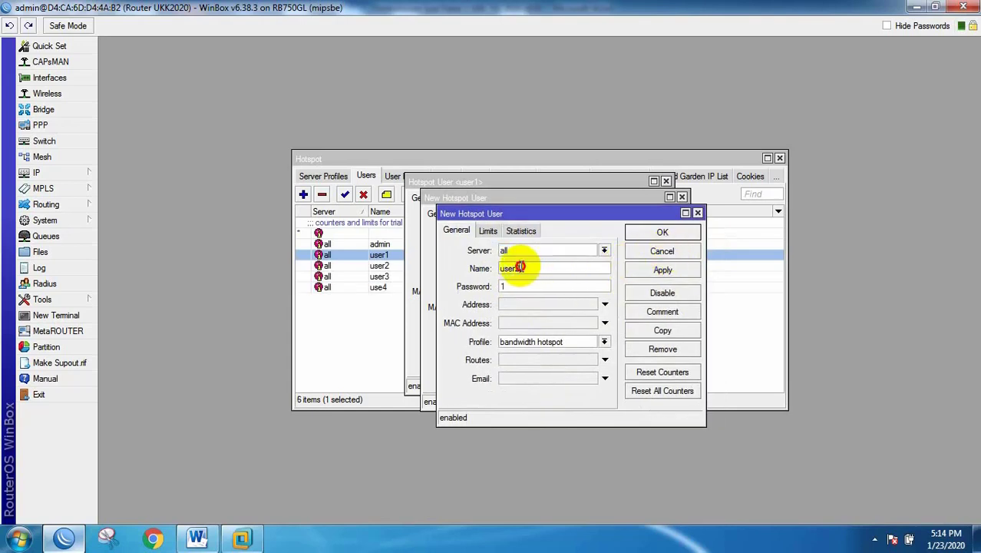
drag(520, 267, 513, 269)
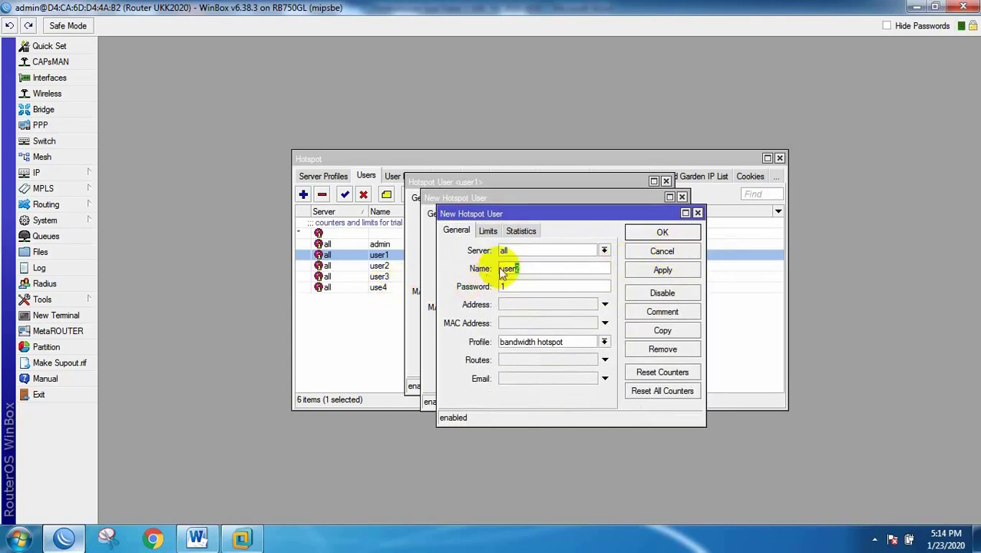
double_click(377, 287)
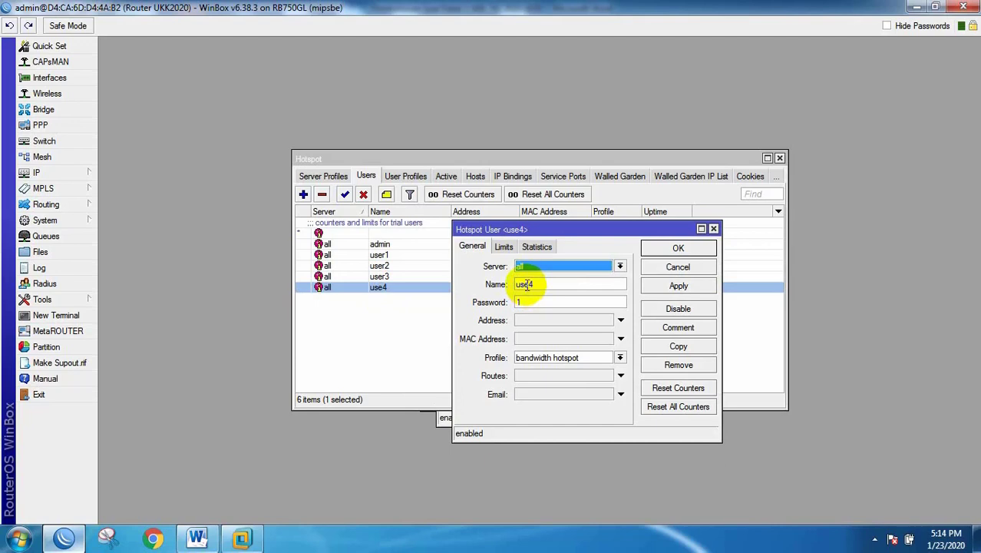
click(530, 284)
text(r)
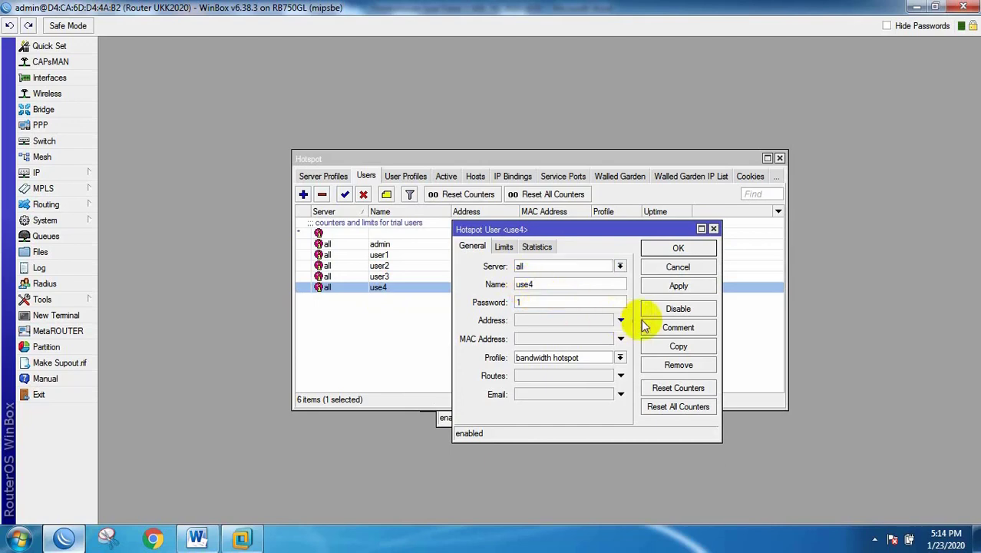
click(700, 252)
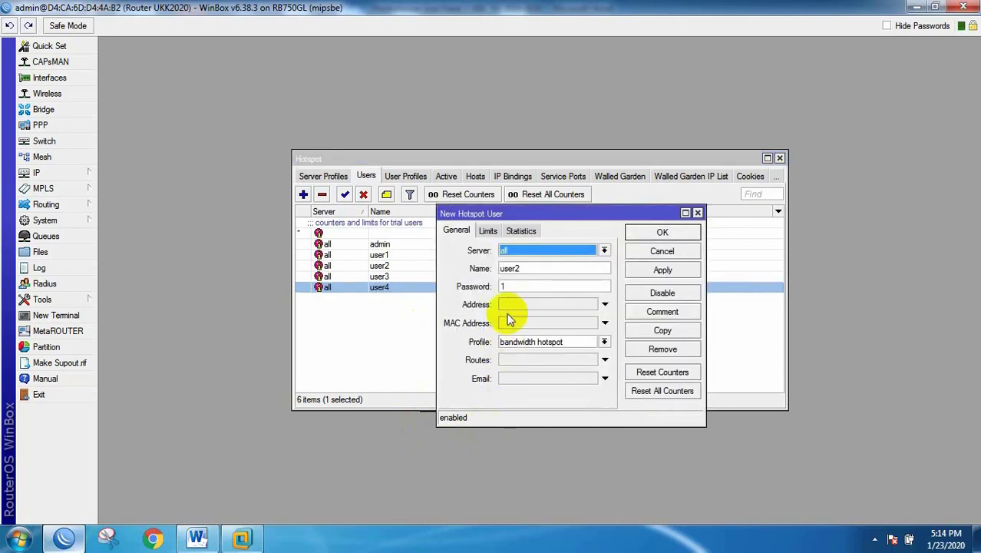
Step: Rename and save the remaining copies as user6 and user7
click(513, 269)
drag(515, 269, 526, 268)
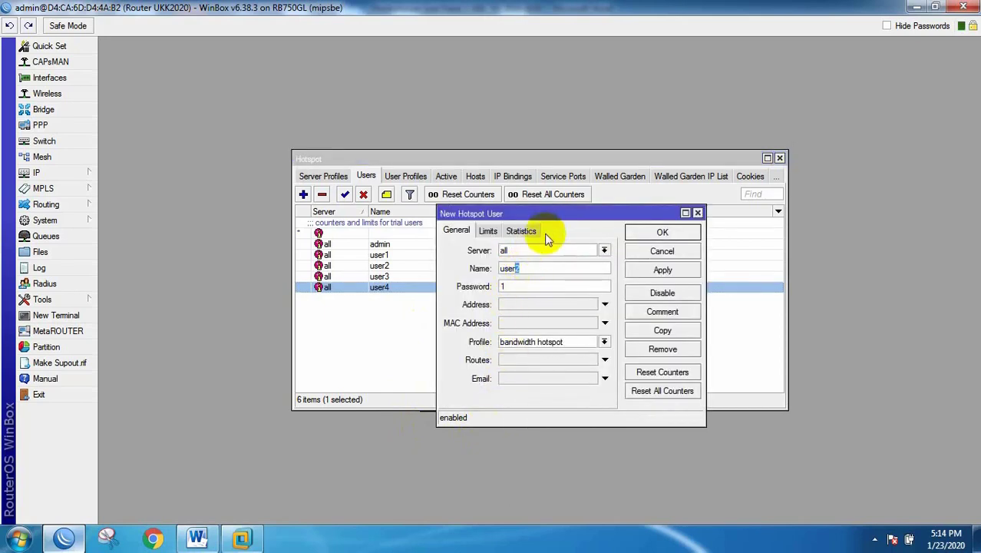
text(6)
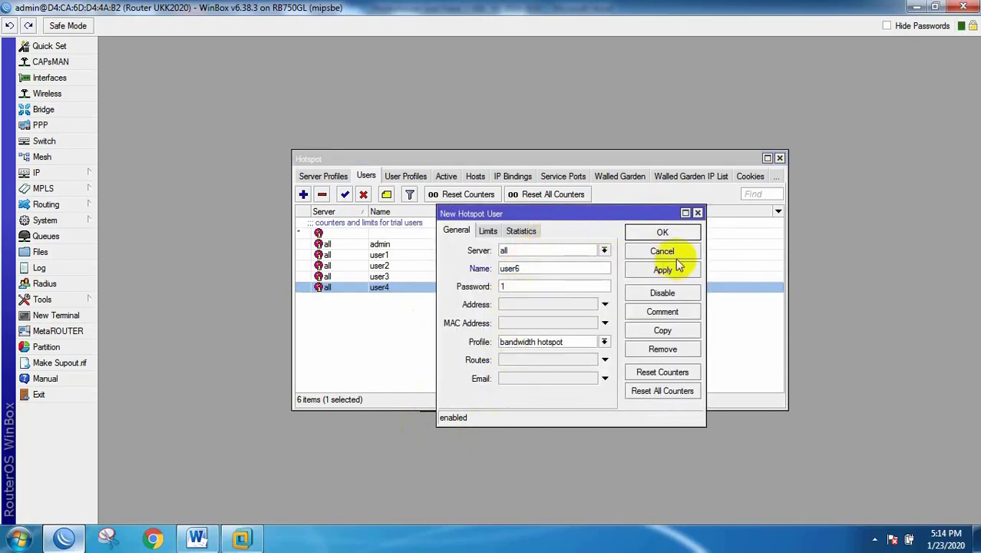
click(662, 232)
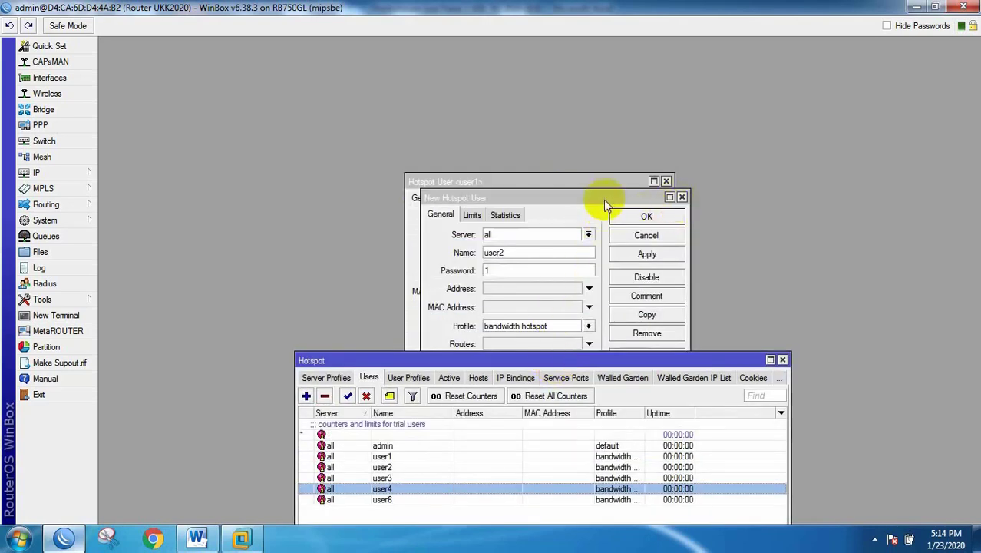
click(499, 253)
drag(495, 252, 513, 251)
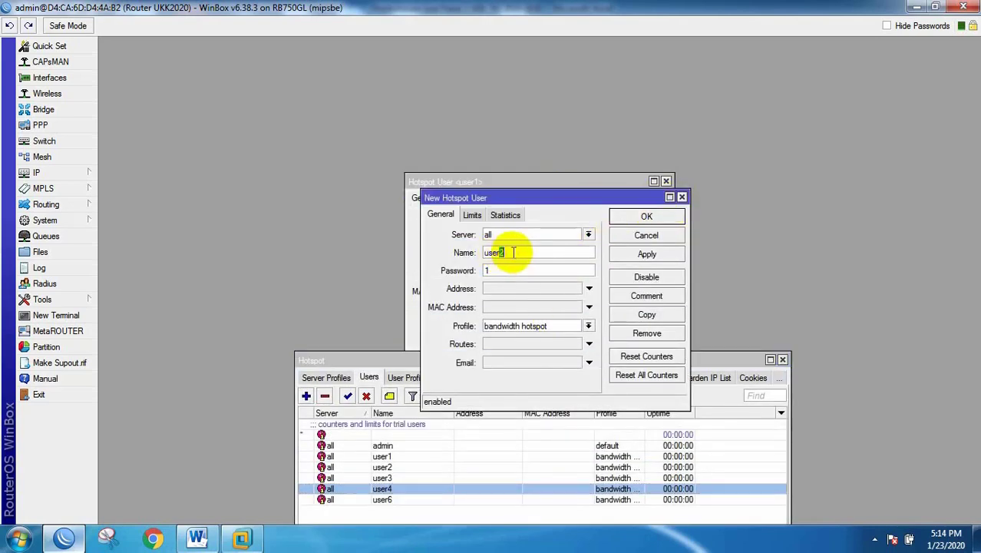
text(7)
click(647, 217)
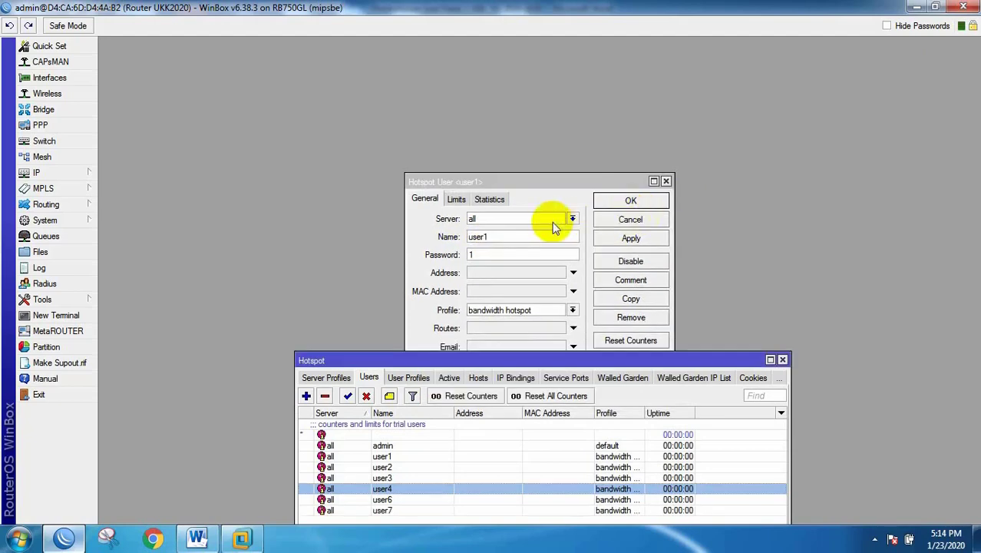
Step: Close user1's details unchanged and close the Hotspot window
click(534, 181)
drag(535, 181, 595, 169)
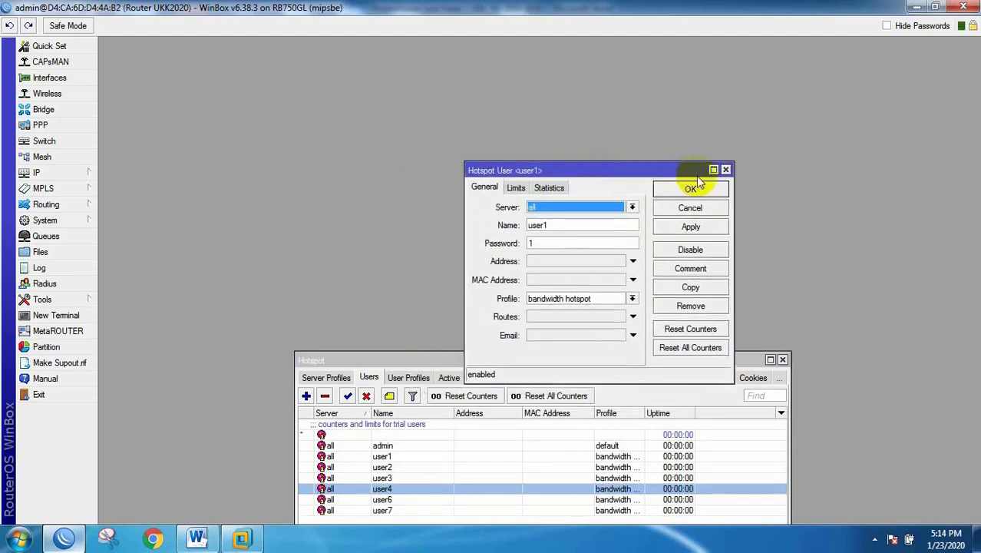
click(726, 170)
drag(614, 361, 614, 159)
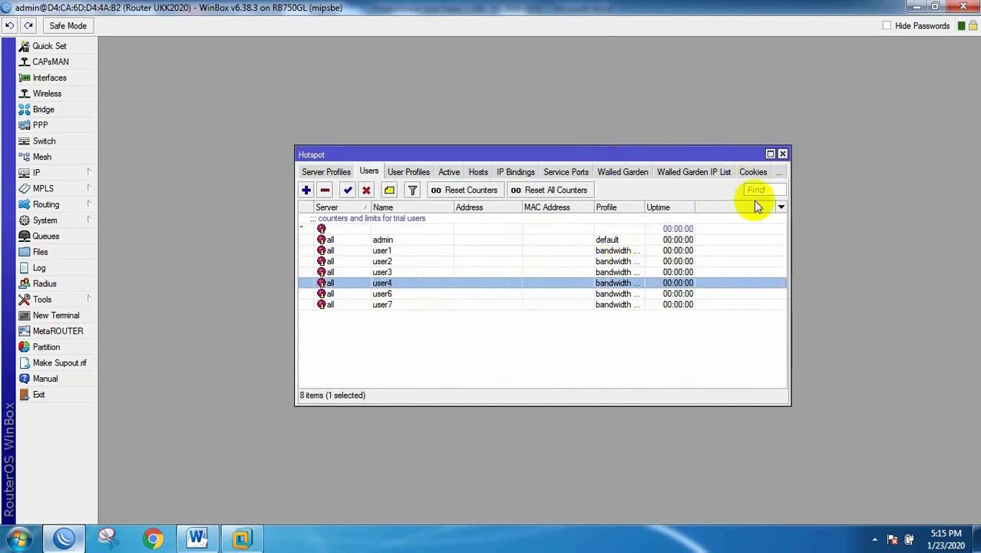
click(783, 154)
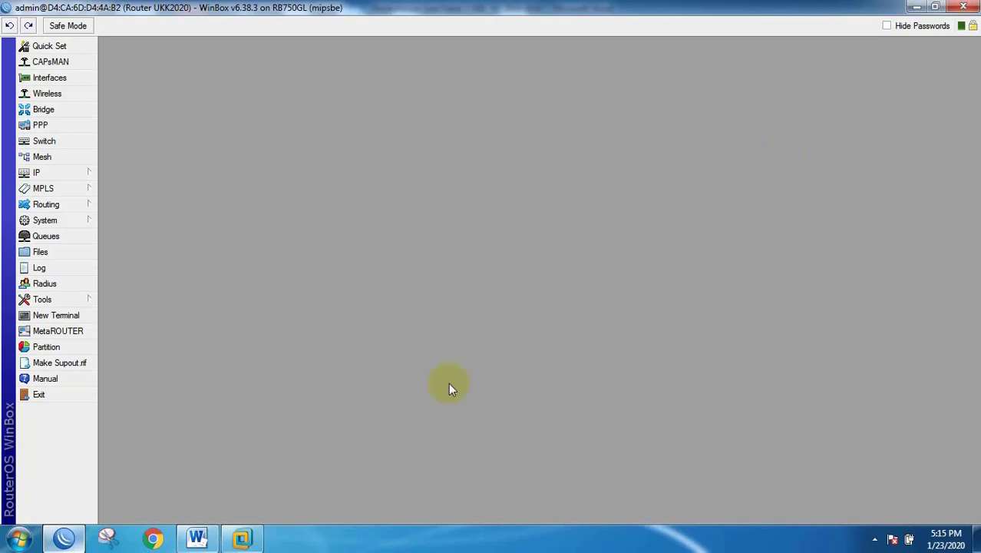
Step: Highlight the 100 wireless clients and 50 cabled clients requirements, then scroll to the topology diagram
click(197, 538)
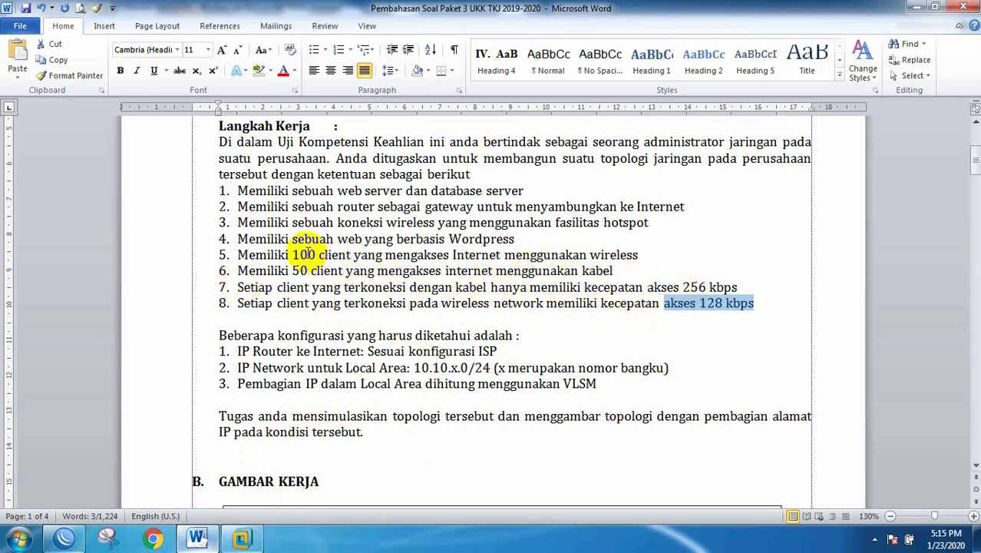
drag(293, 254, 411, 255)
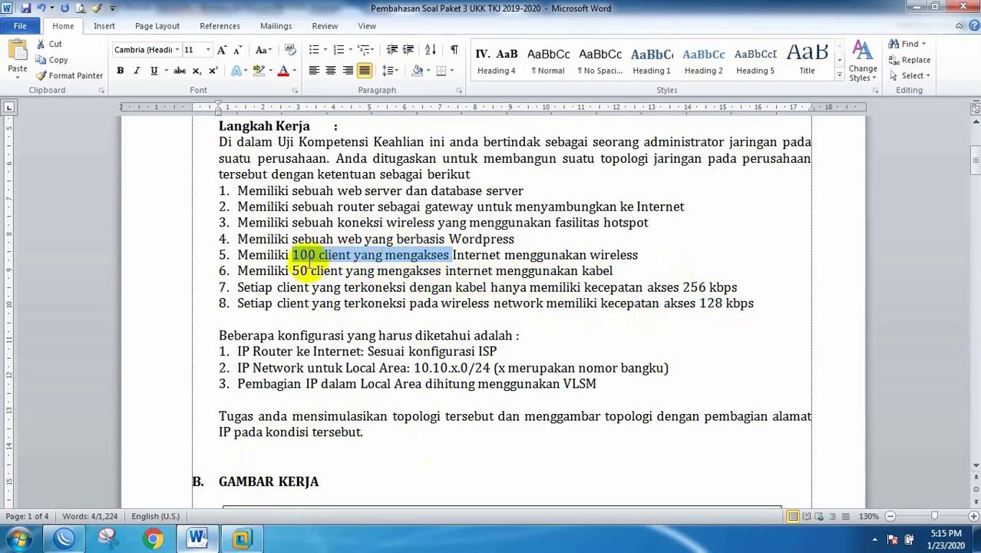
drag(286, 271, 305, 271)
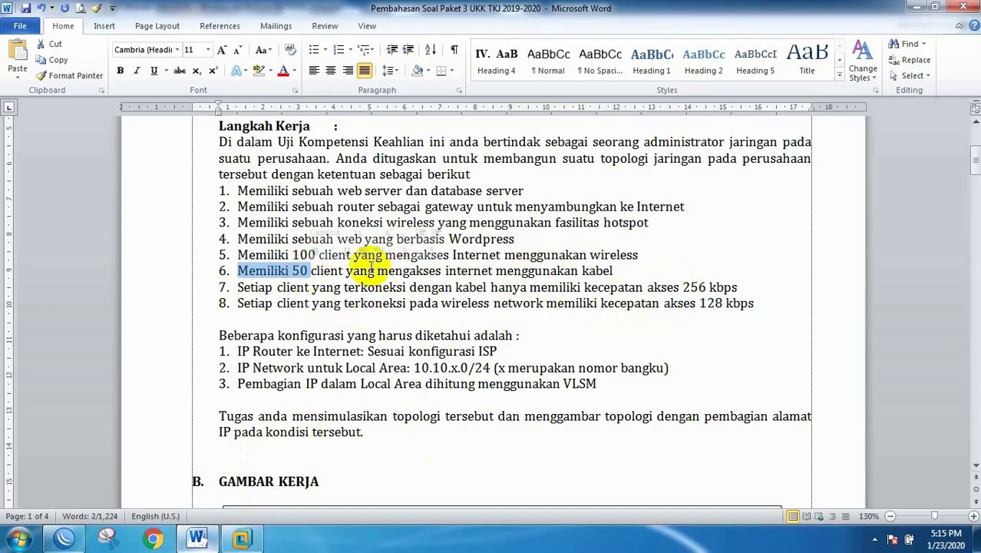
drag(496, 270, 602, 270)
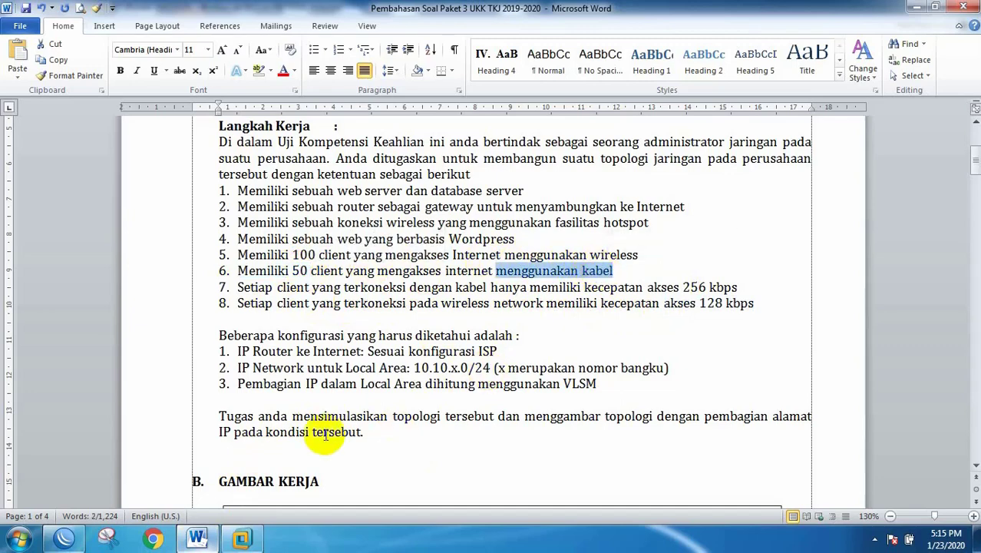
scroll(507, 307, down, 10)
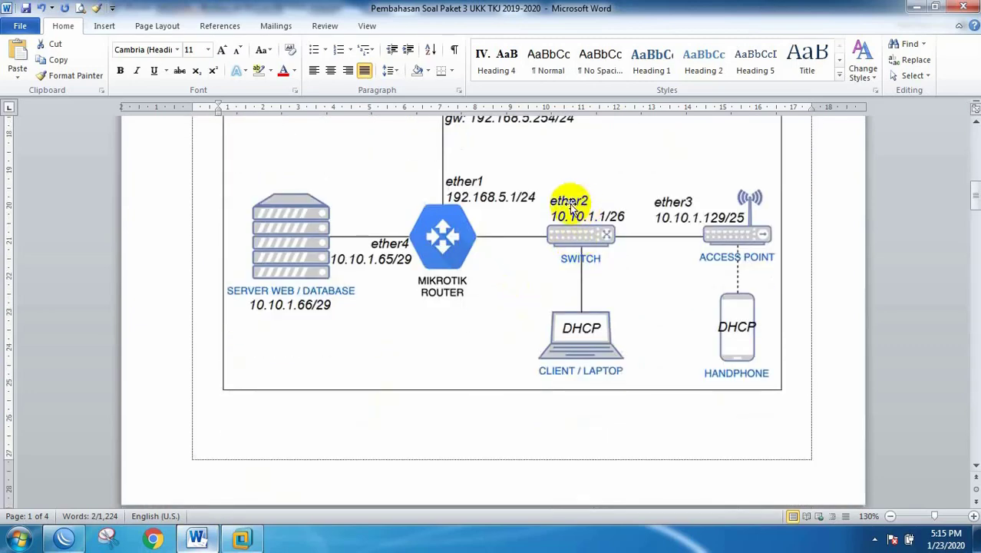
Step: Open the DHCP Server list under IP in WinBox
click(66, 538)
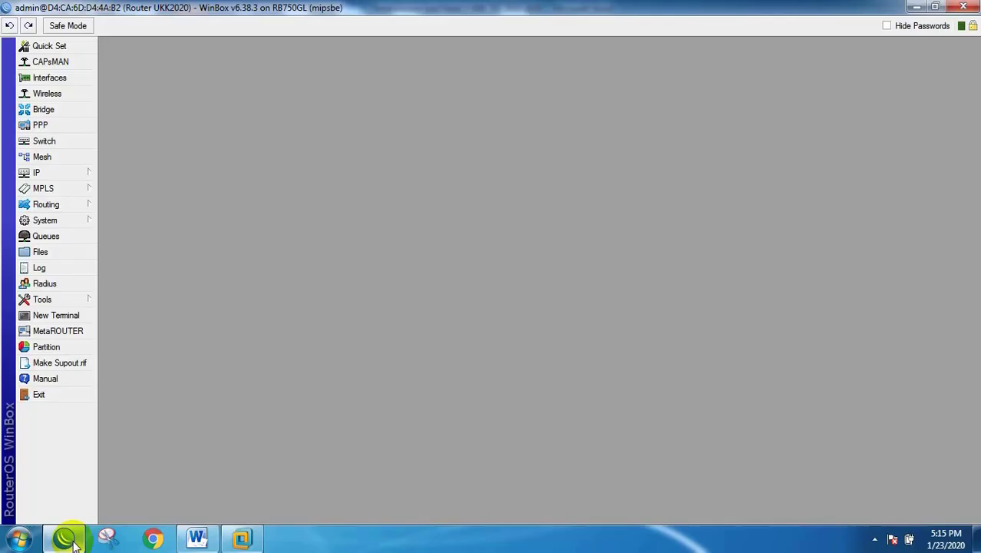
click(44, 172)
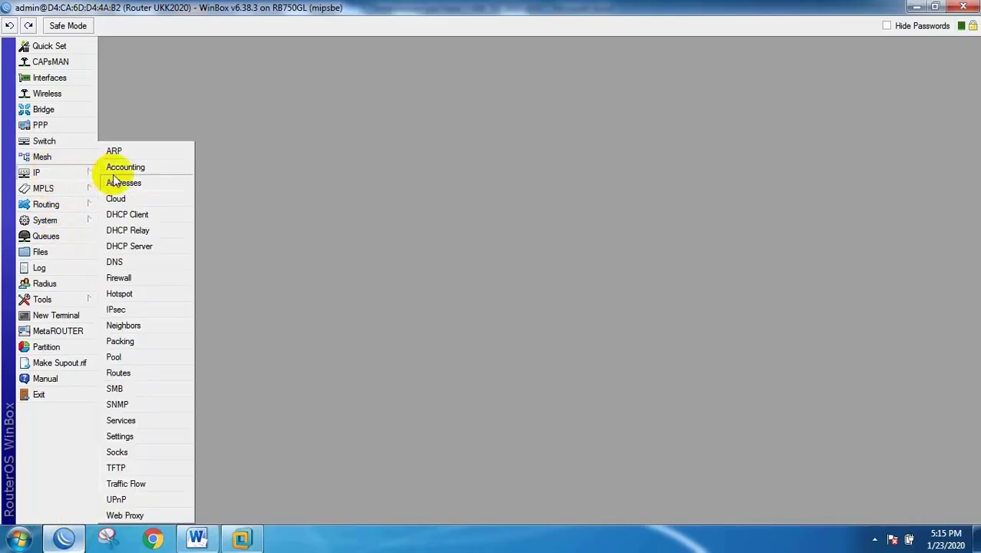
click(131, 246)
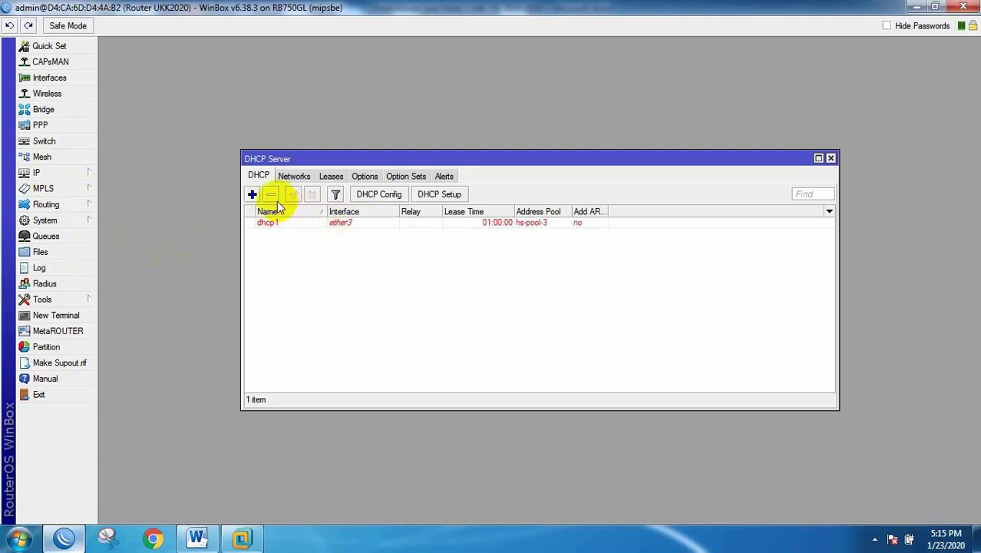
Step: Run DHCP Setup on ether2, accepting network 10.10.1.0/26 and gateway 10.10.1.1, up to the address pool
click(445, 194)
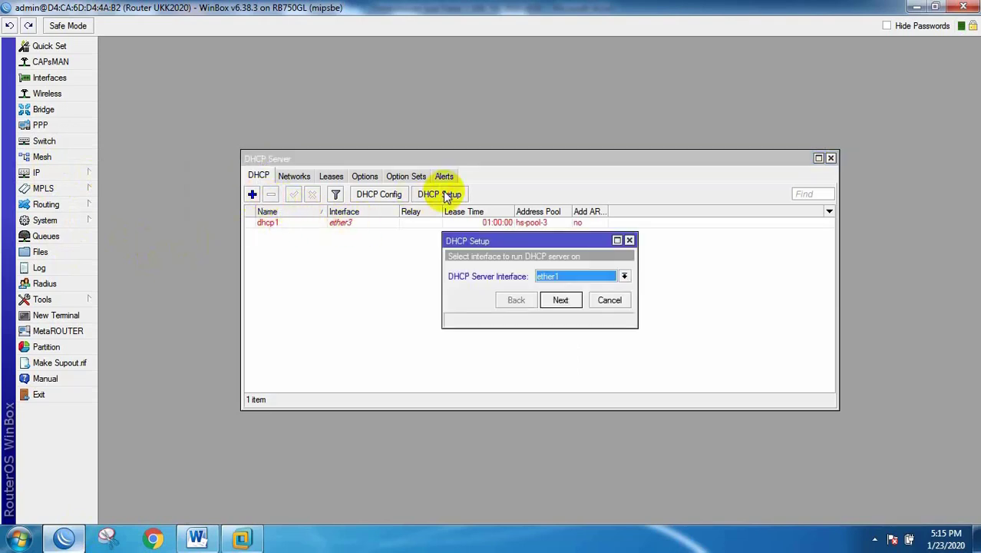
click(624, 276)
click(559, 295)
click(561, 300)
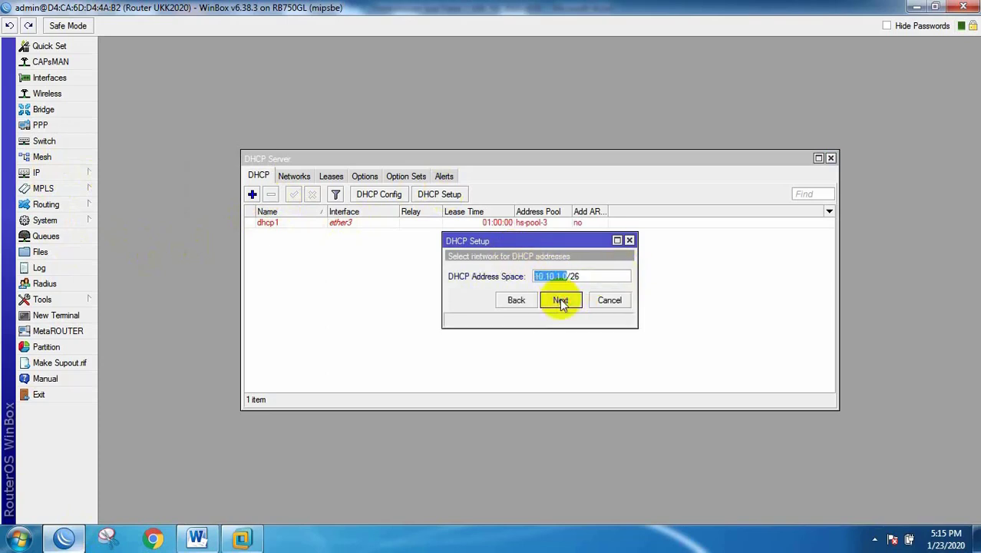
click(562, 301)
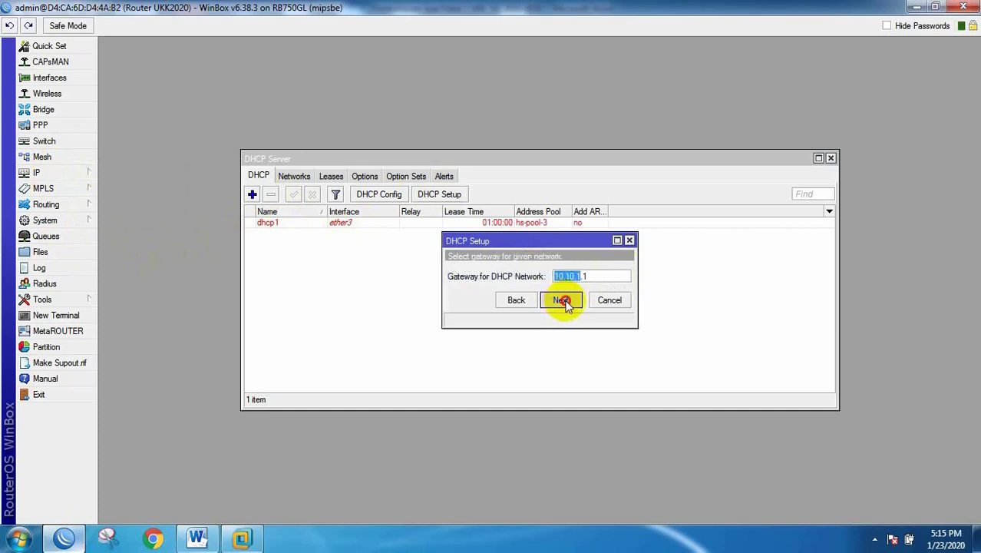
click(561, 300)
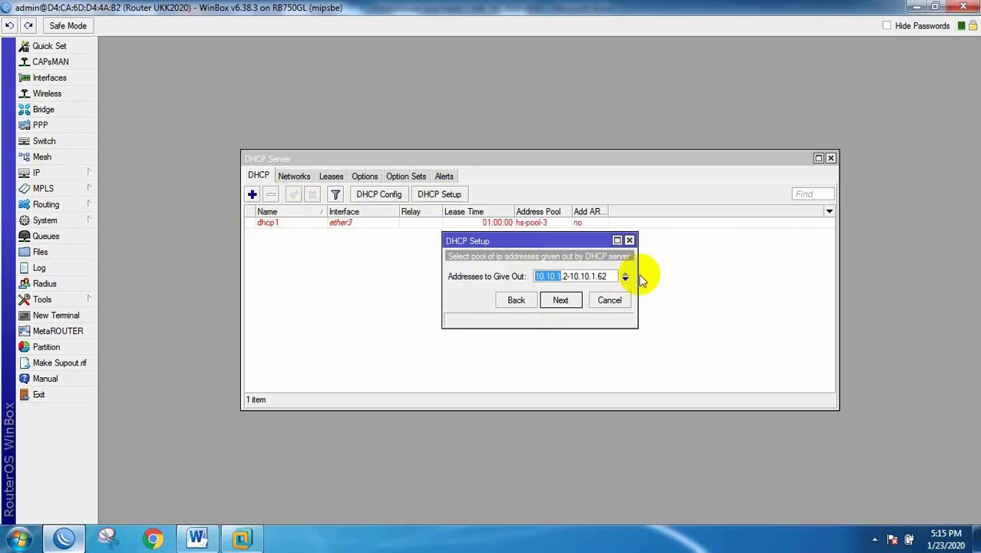
drag(637, 275, 763, 275)
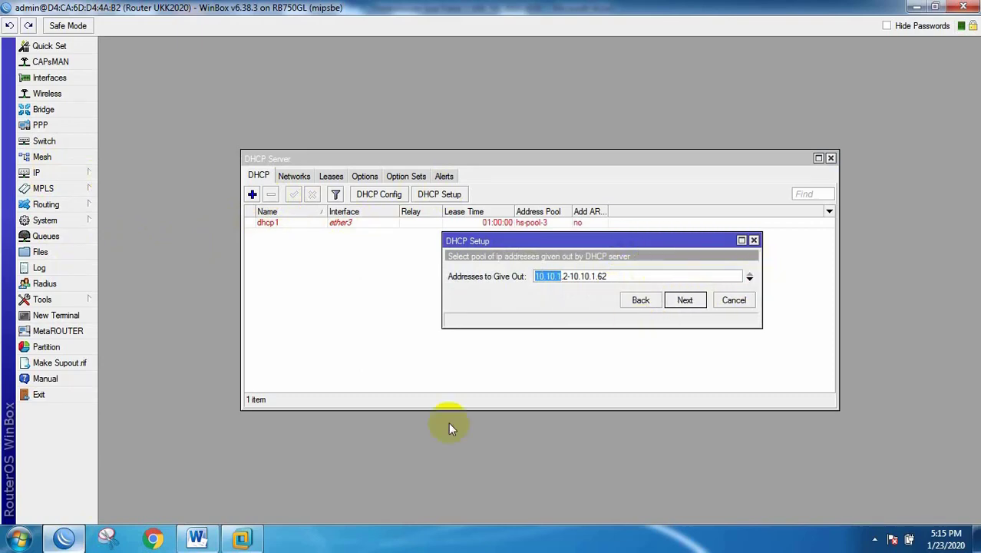
Step: Find the Kabel pool range 10.10.1.2 – 10.10.1.51 in the exam sheet's IP table
click(198, 538)
scroll(606, 282, up, 10)
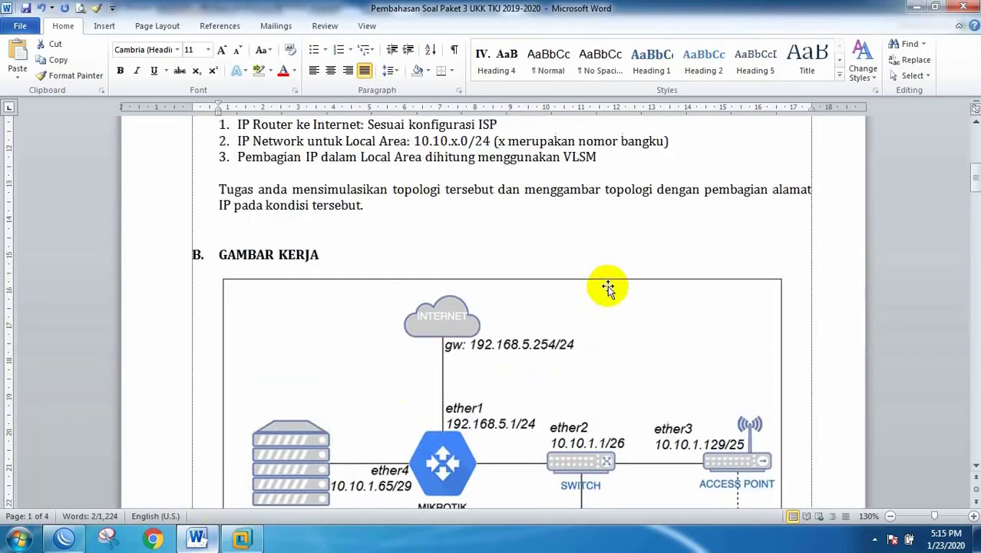
scroll(546, 361, down, 18)
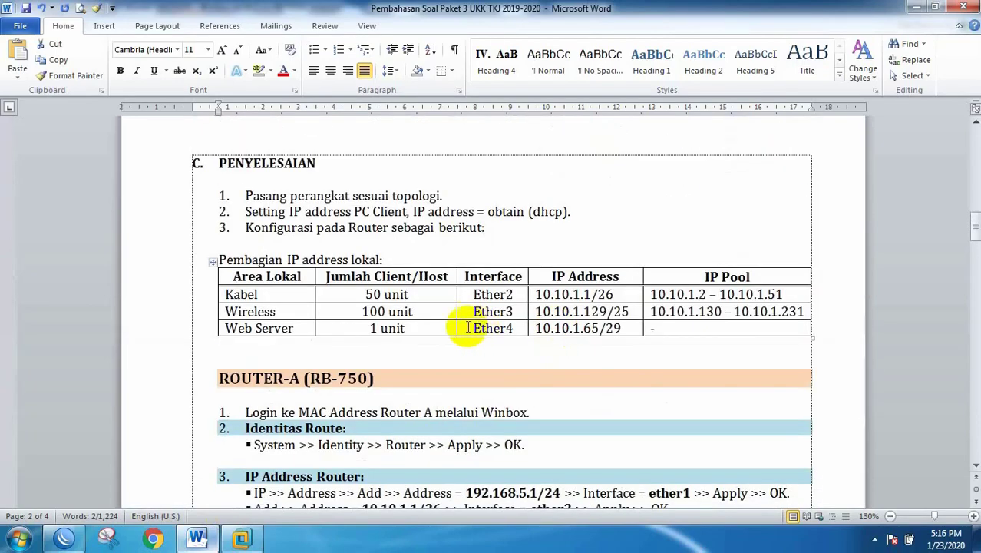
scroll(464, 326, up, 1)
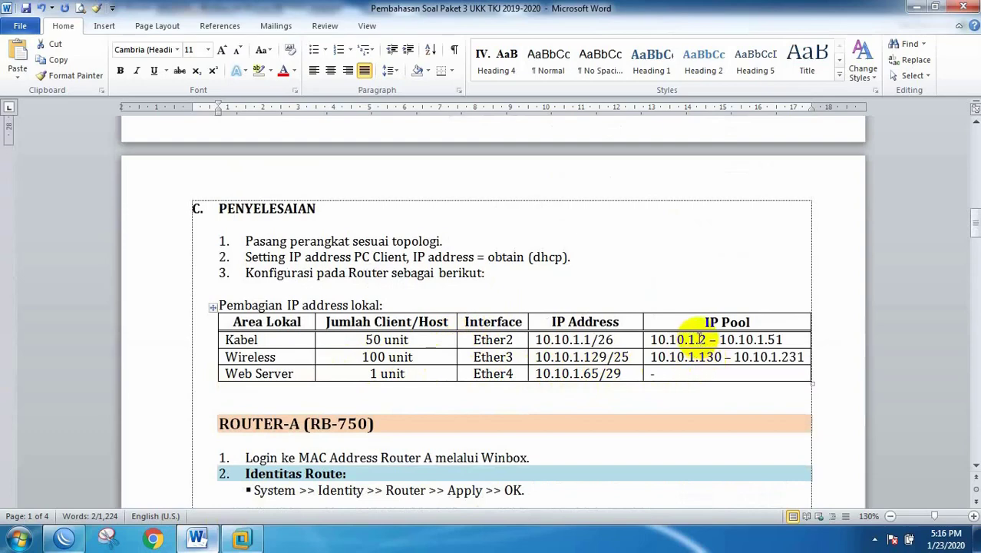
drag(707, 339, 697, 339)
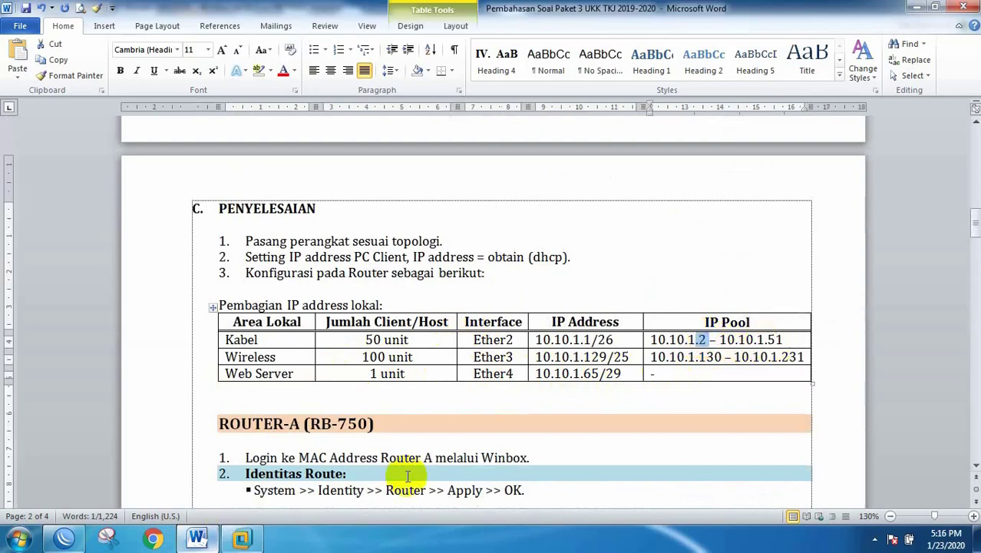
Step: Change the DHCP pool end from .62 so it reads 10.10.1.2-10.10.1.51 and continue
click(76, 545)
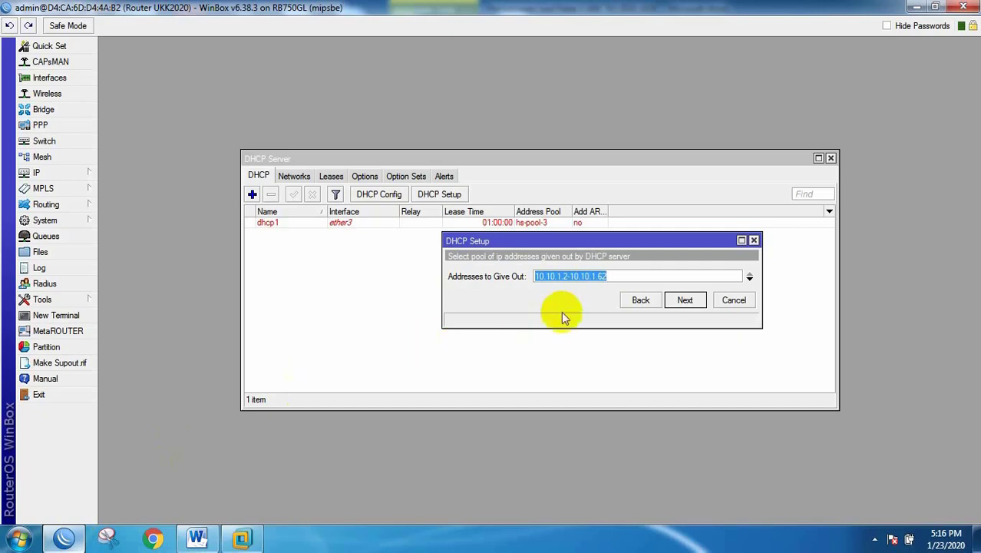
click(602, 277)
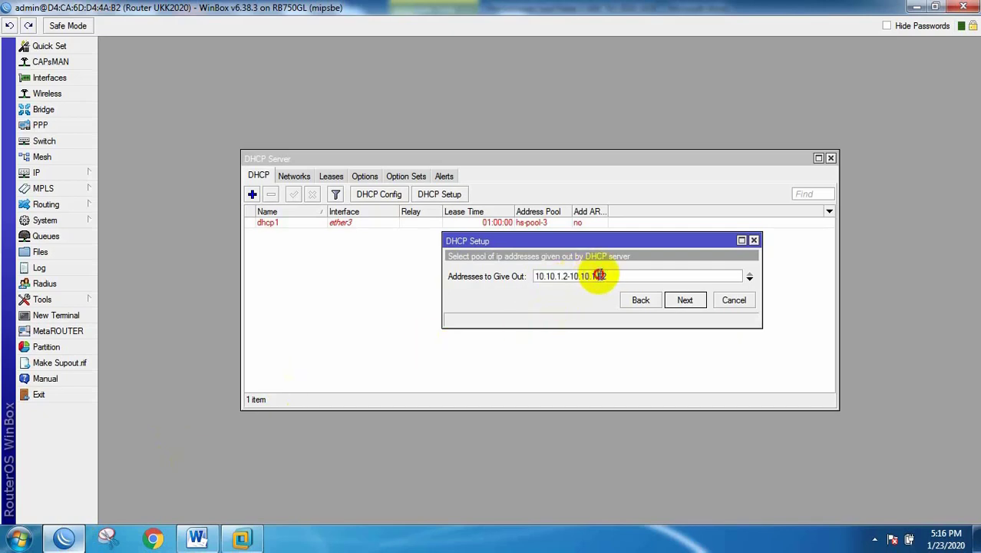
drag(599, 276, 626, 277)
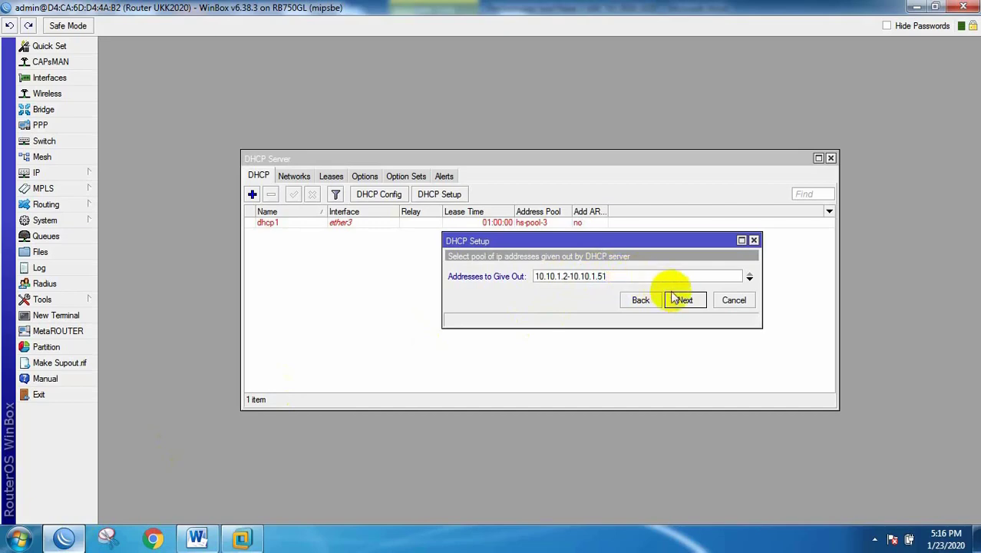
click(686, 301)
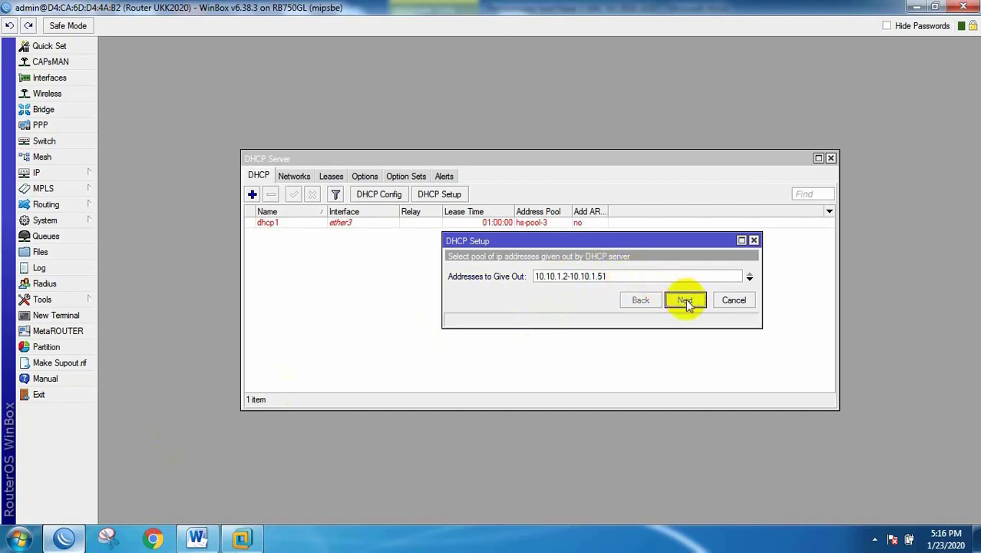
Step: Dismiss the router-disconnected error and reconnect to the router from WinBox Loader
click(529, 283)
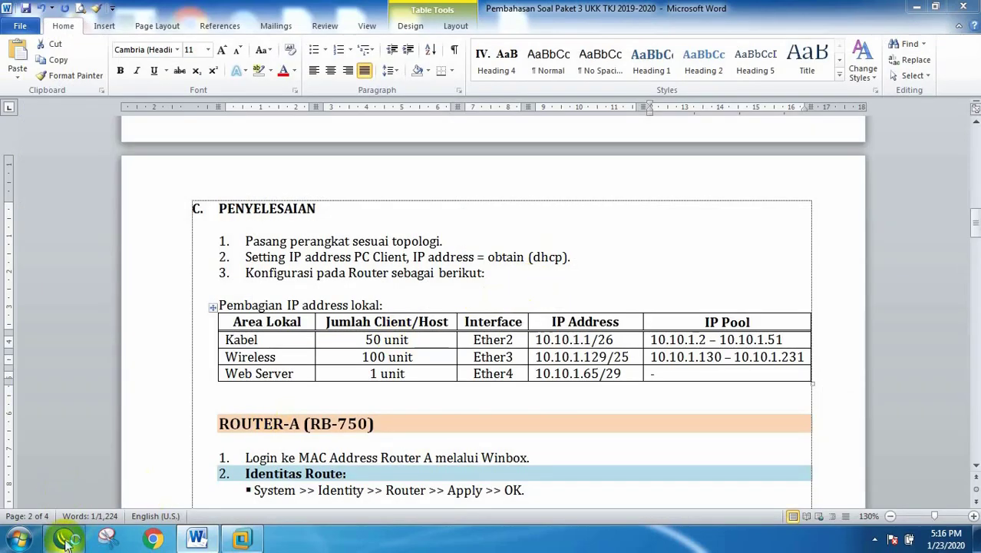
click(64, 539)
click(268, 120)
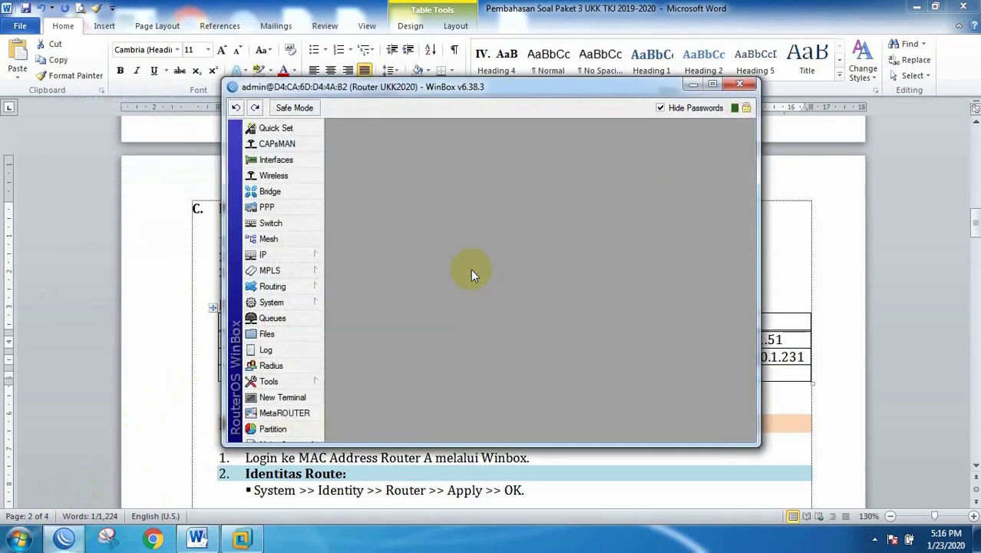
Step: Restart DHCP Setup on ether2, accepting network 10.10.1.0/26 and gateway 10.10.1.1
click(282, 256)
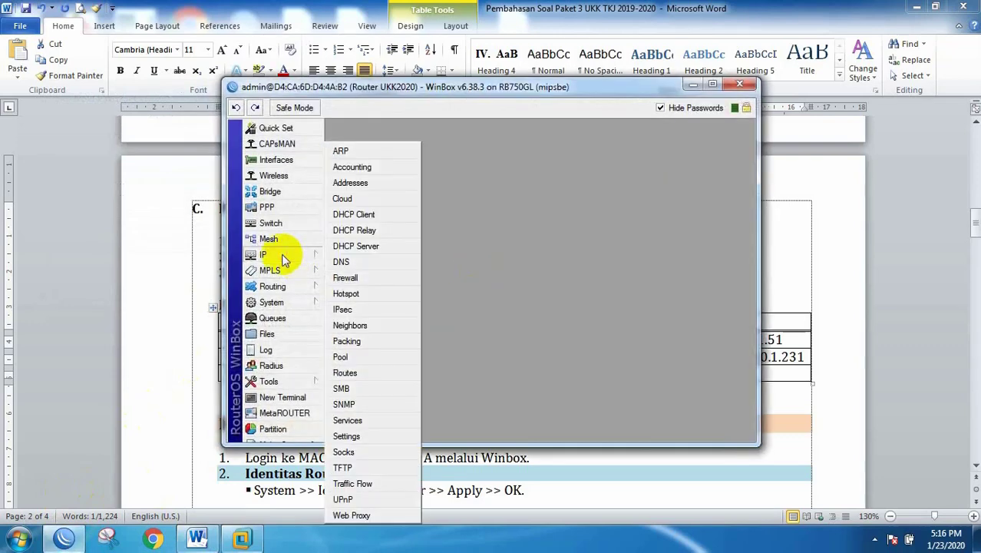
click(353, 247)
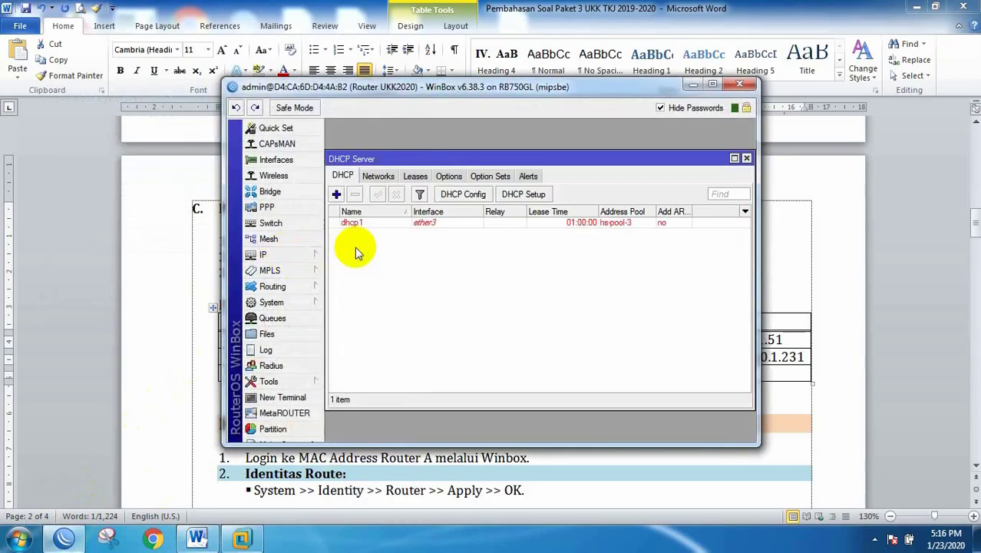
click(511, 192)
click(588, 276)
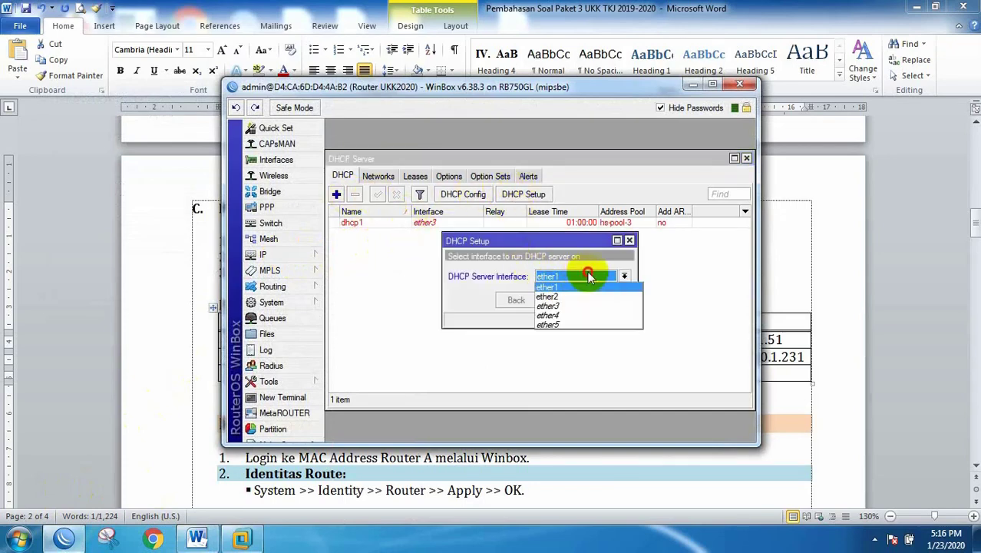
click(547, 298)
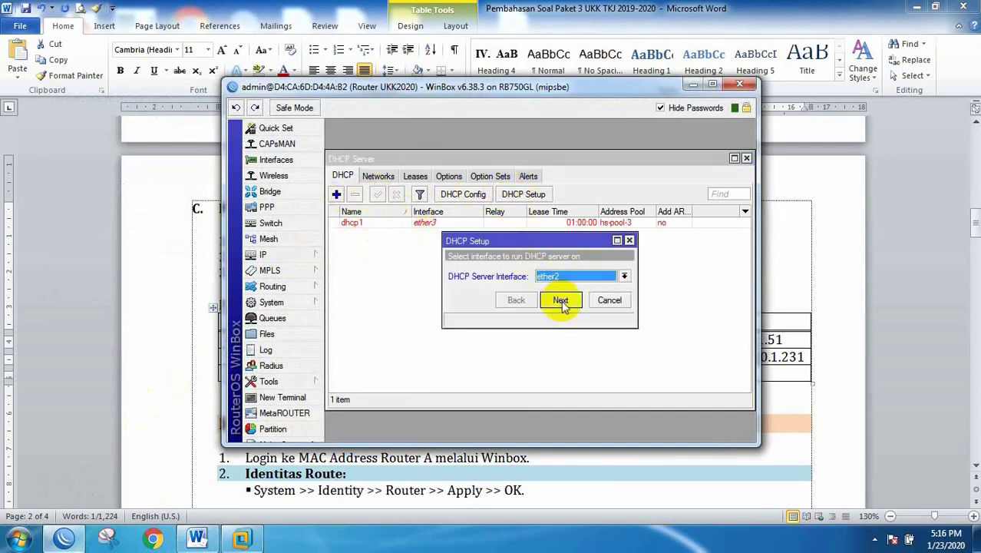
click(561, 301)
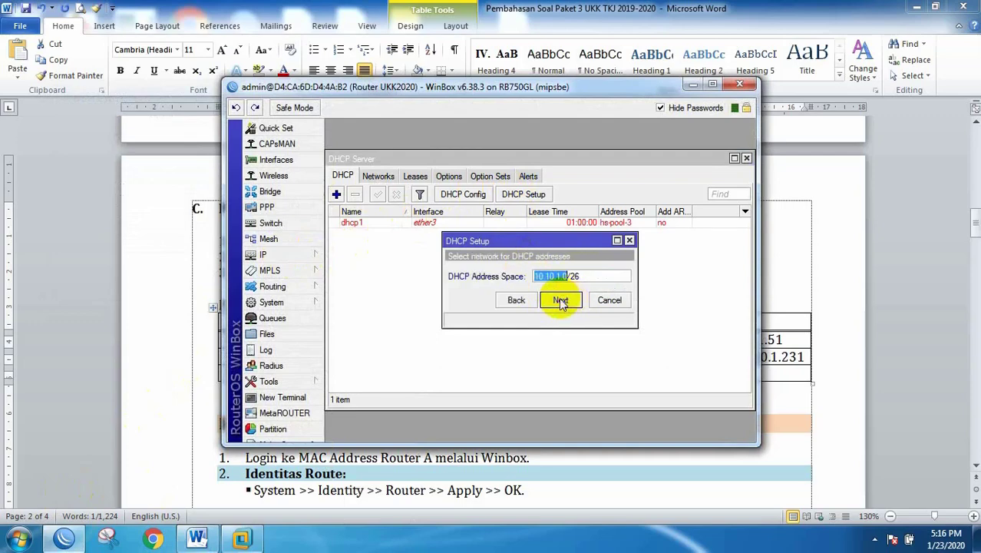
click(561, 300)
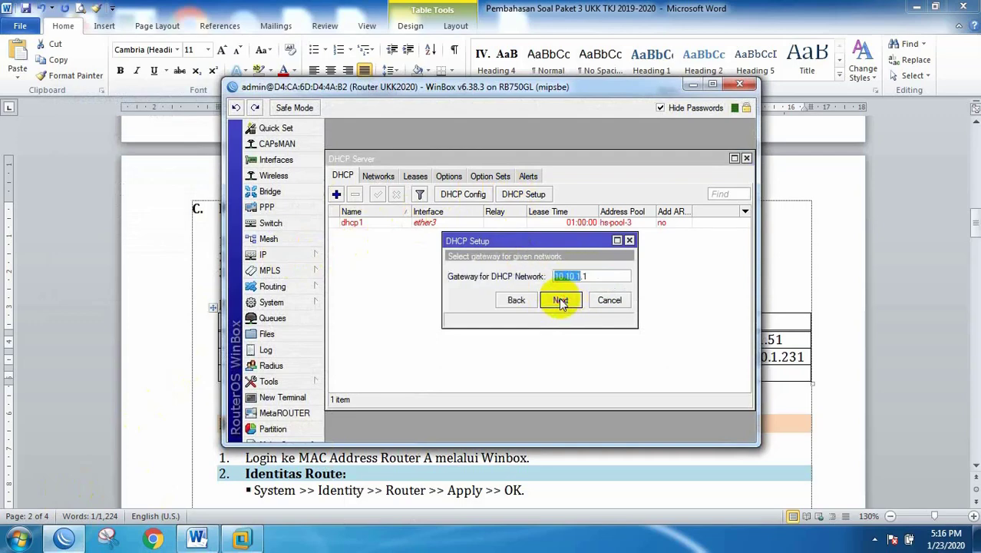
click(561, 301)
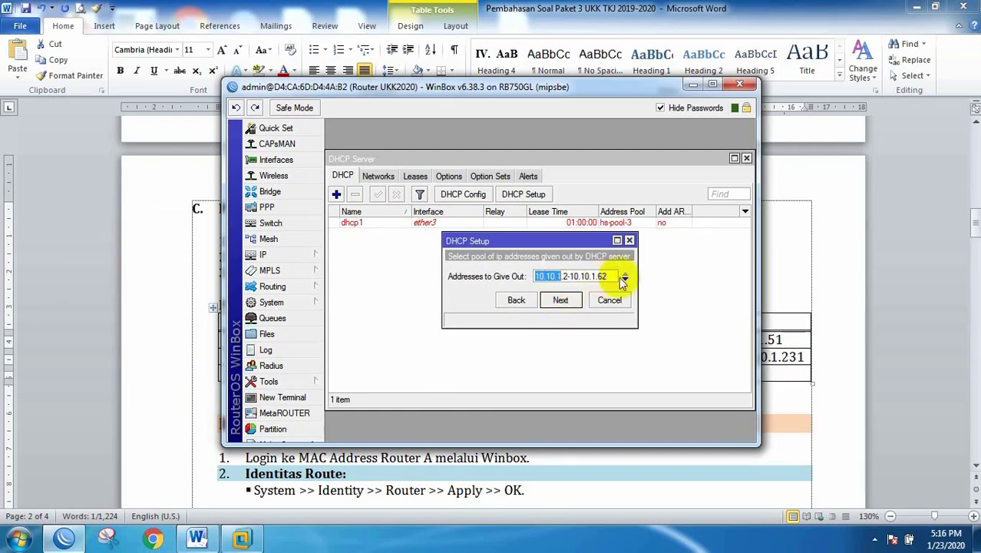
drag(638, 276, 712, 276)
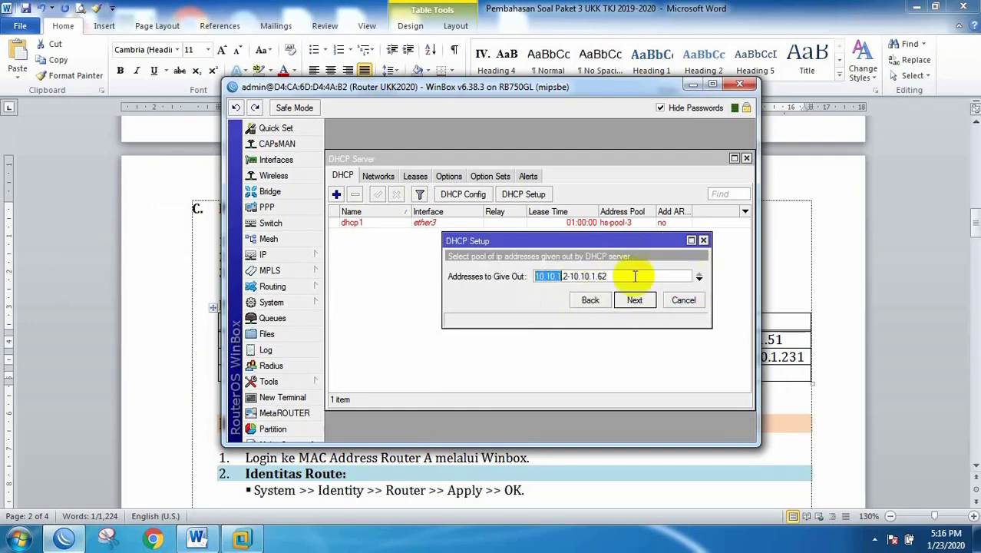
Step: Use pool 10.10.1.2-10.10.1.51, DNS 192.168.5.254 and 8.8.8.8, and a 00:10:00 lease to finish
drag(599, 276, 627, 276)
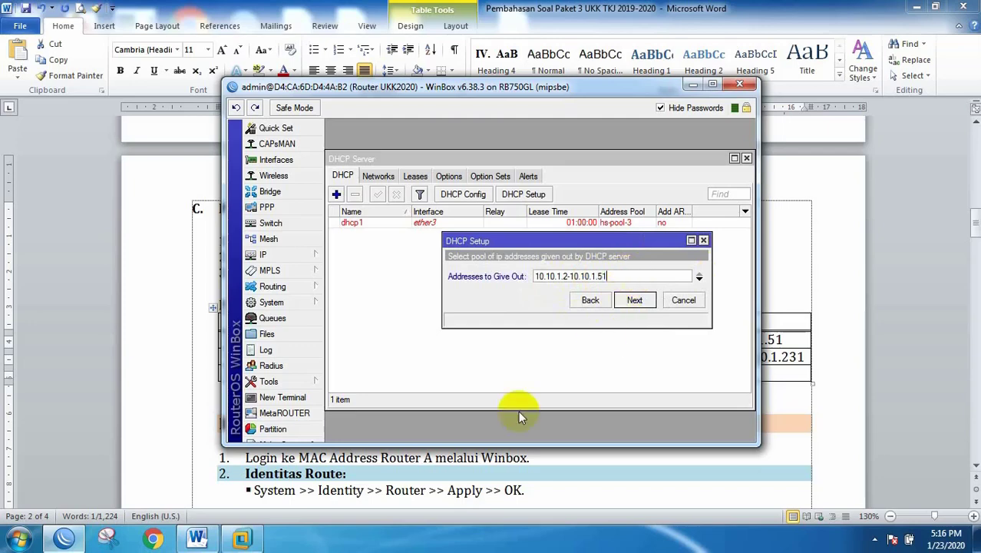
click(195, 539)
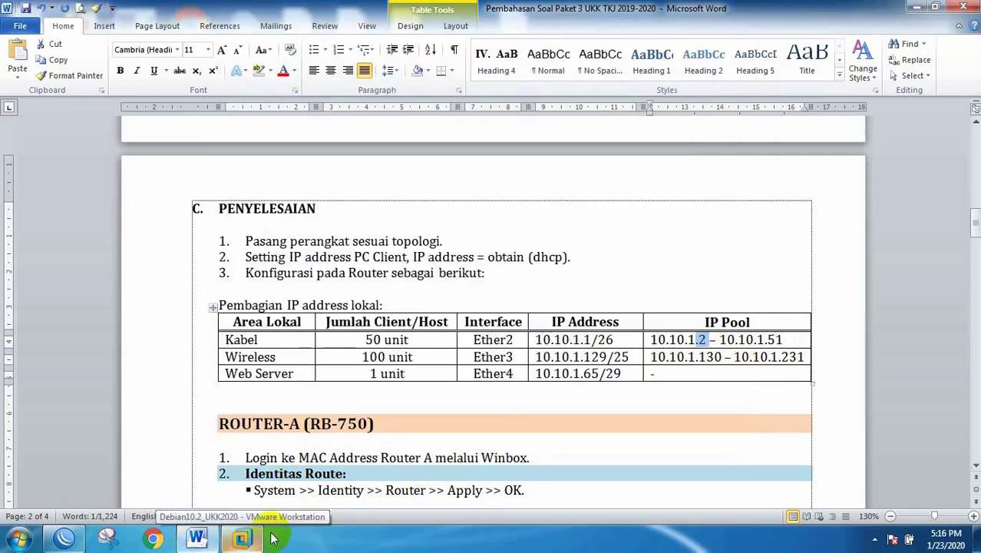
click(65, 538)
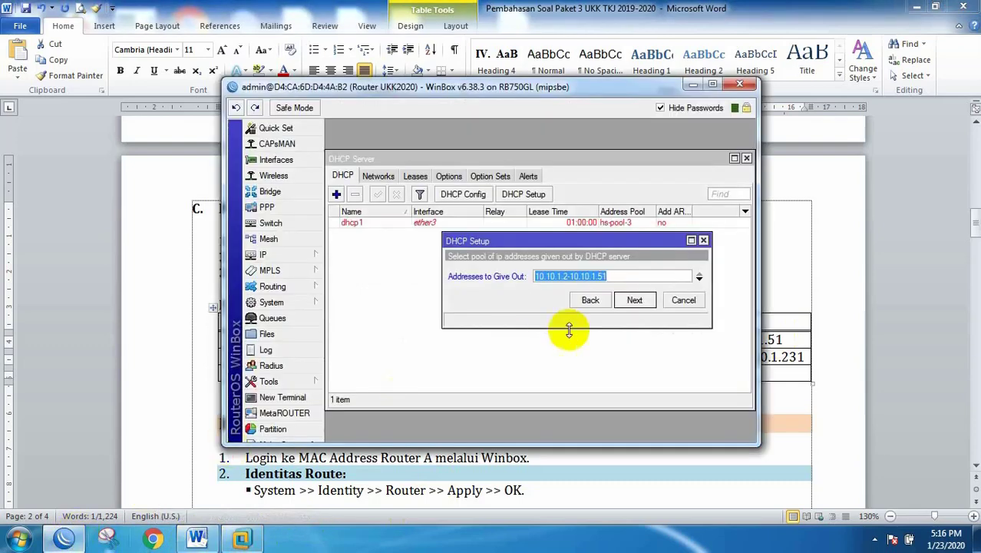
click(634, 301)
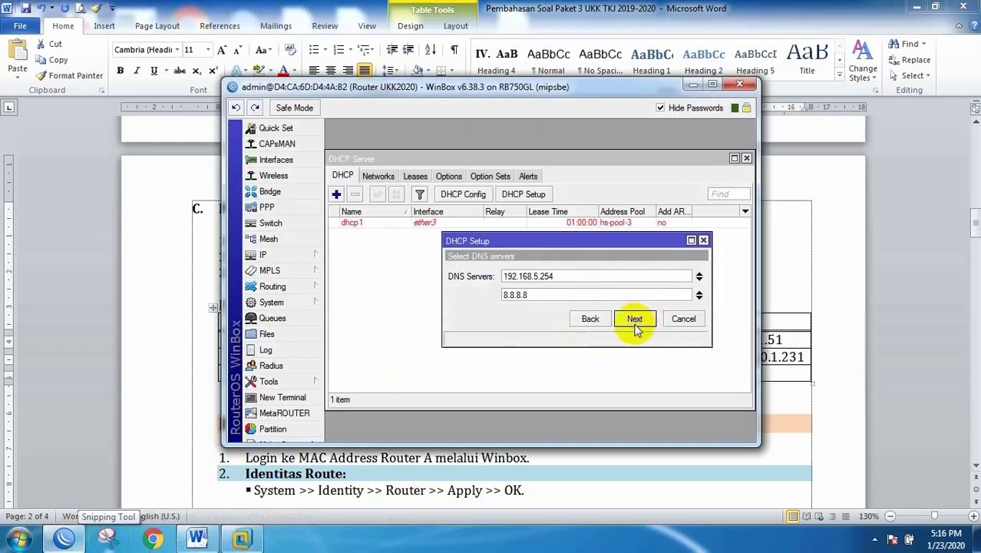
click(635, 319)
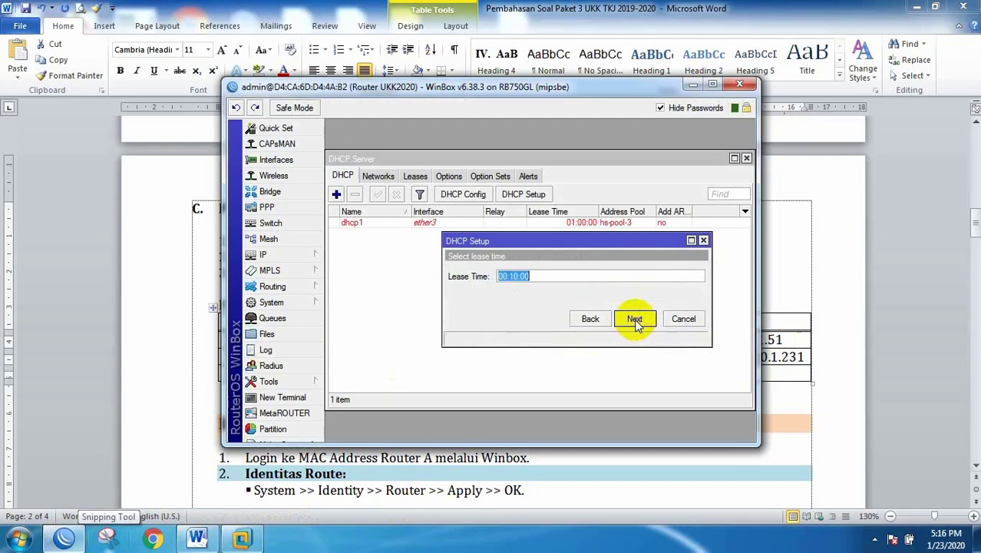
click(635, 319)
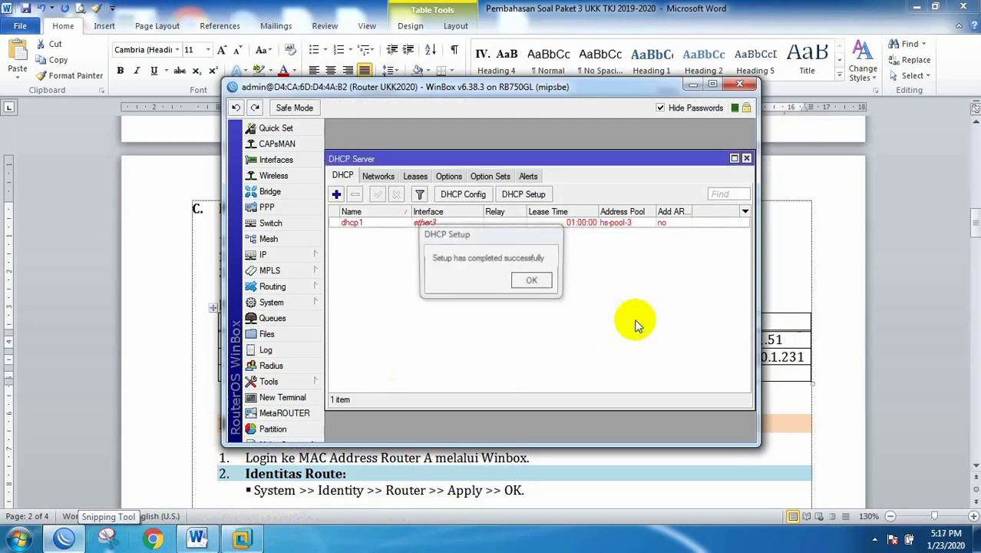
click(529, 280)
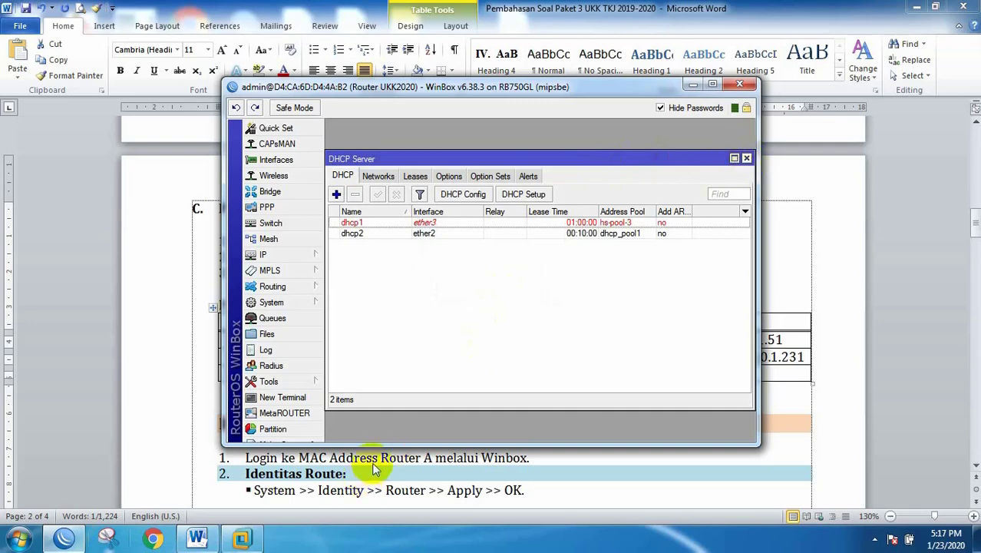
key(super+d)
Step: Review exam requirements 5–8, highlighting the 256 kbps wired-client limit, then return to WinBox
click(197, 538)
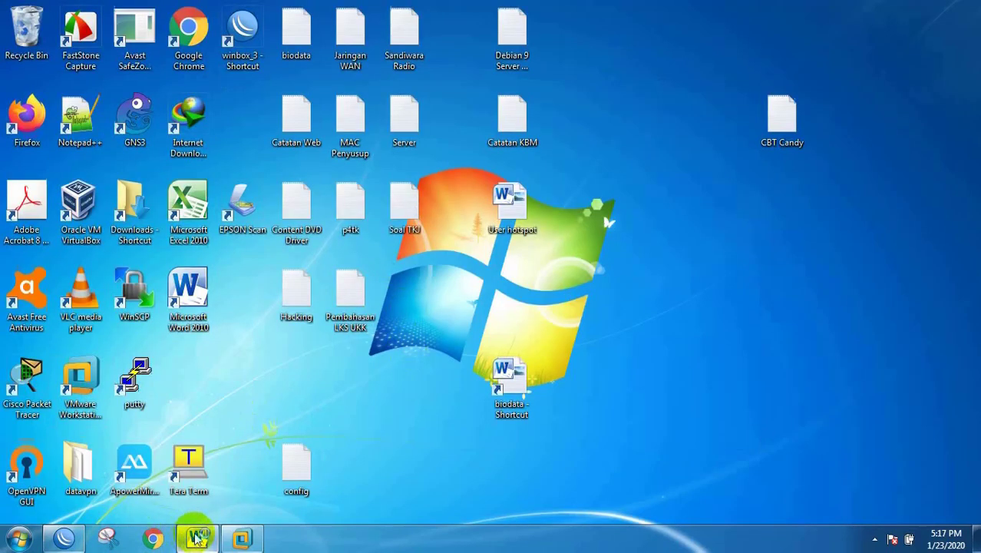
scroll(398, 269, up, 15)
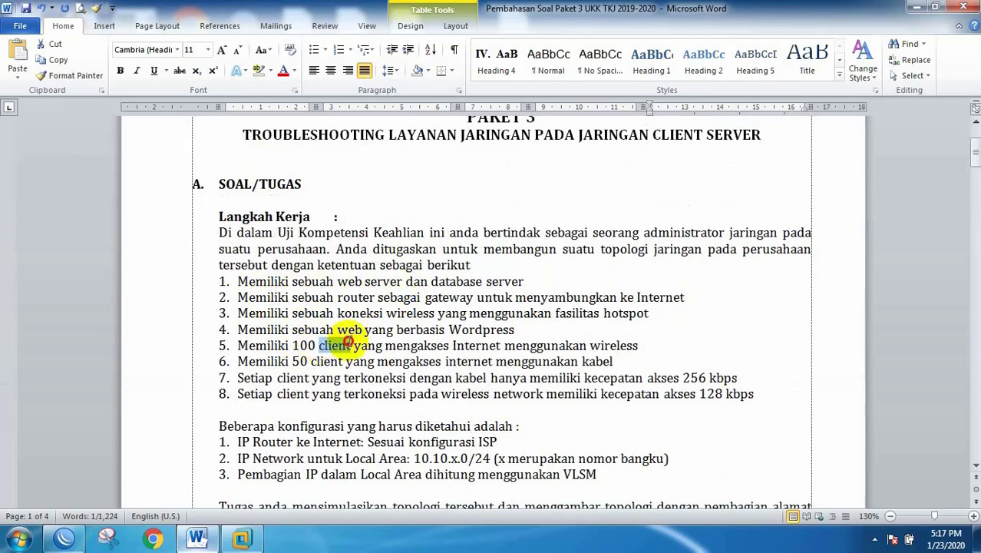
drag(319, 346, 396, 347)
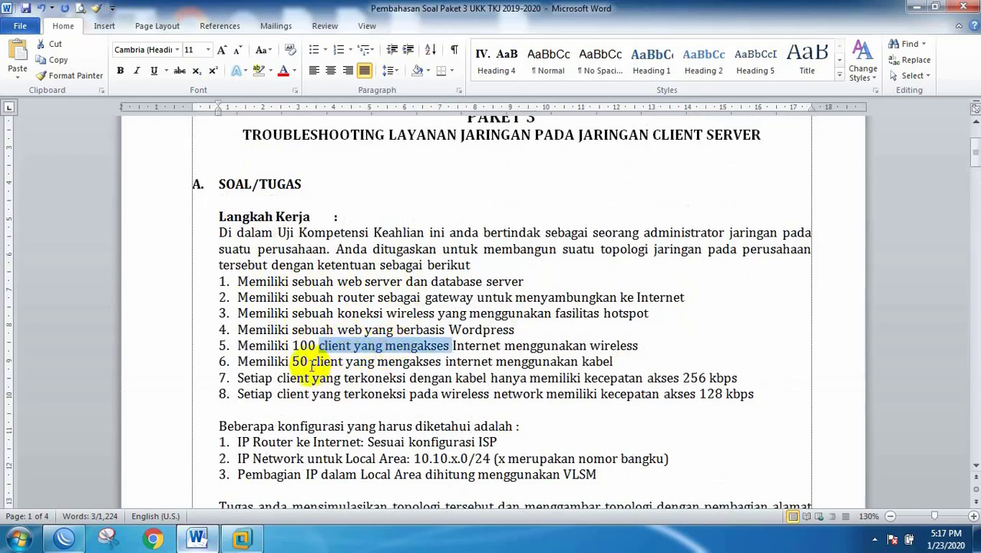
drag(311, 361, 393, 362)
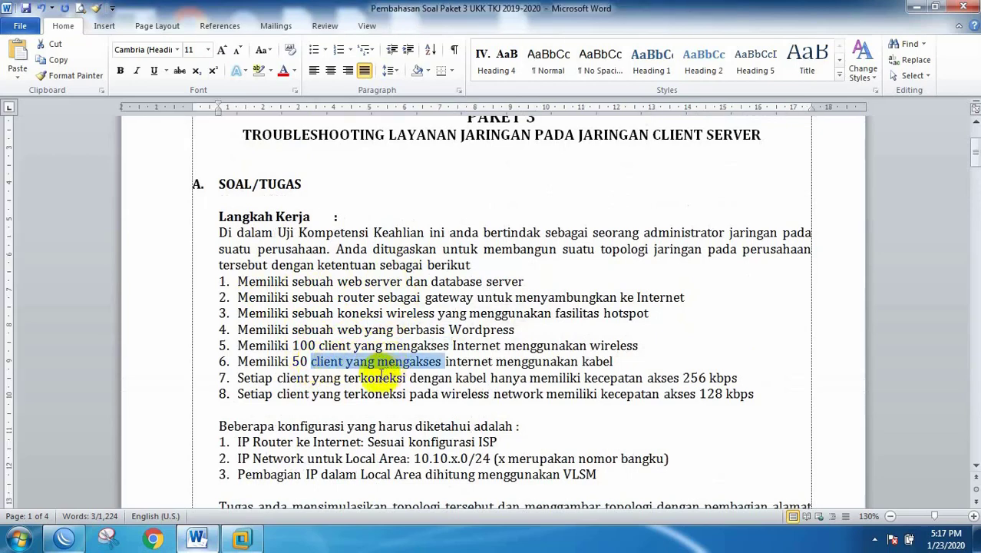
scroll(380, 375, down, 1)
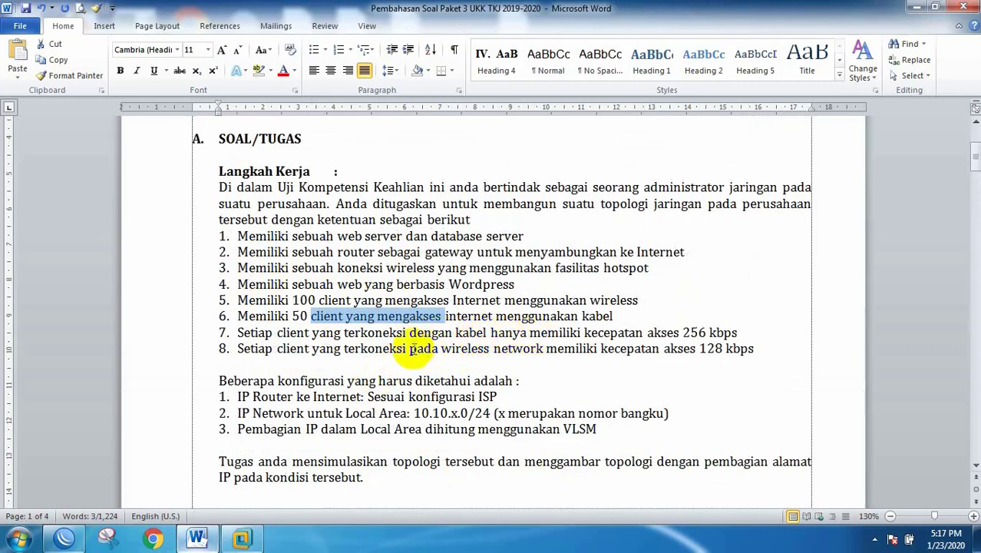
click(440, 349)
drag(440, 350, 541, 351)
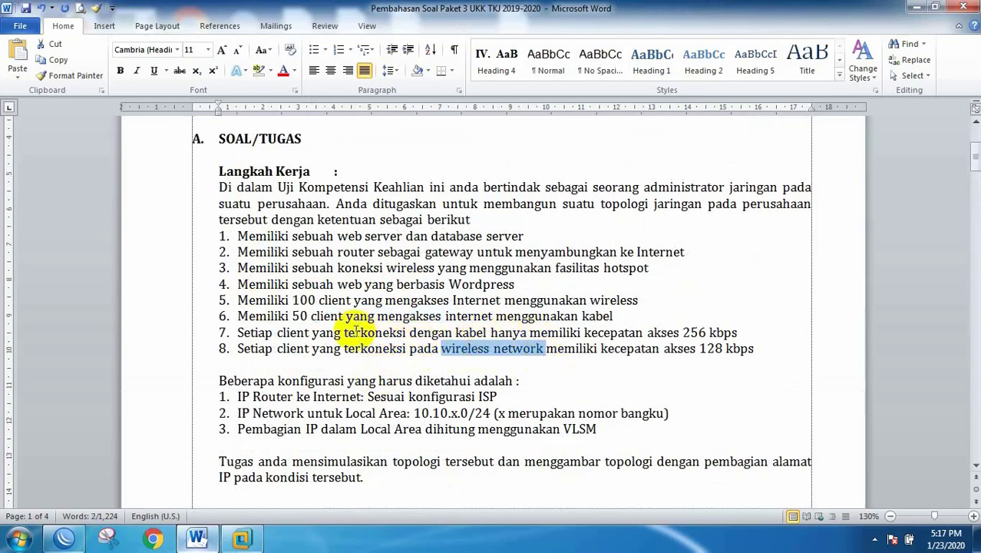
drag(344, 333, 700, 333)
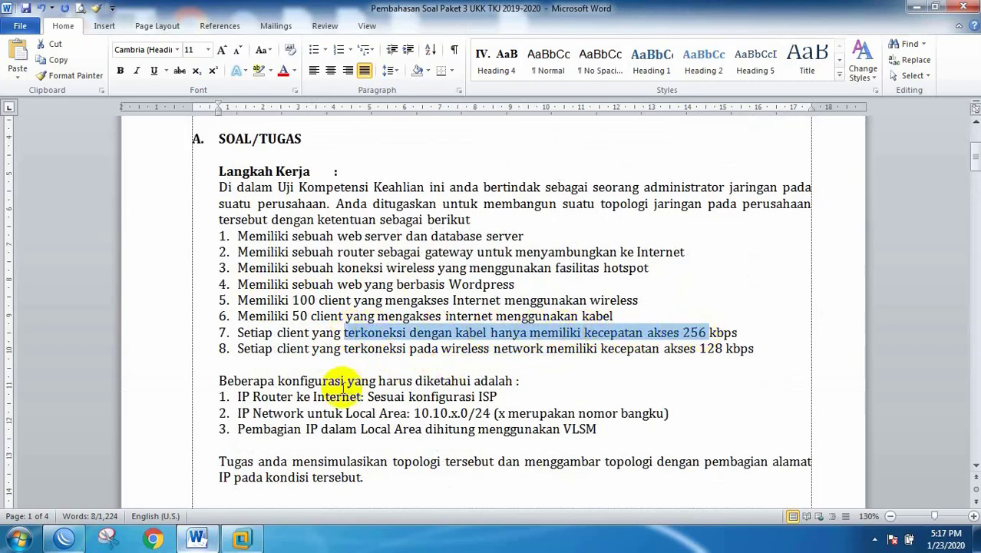
click(65, 542)
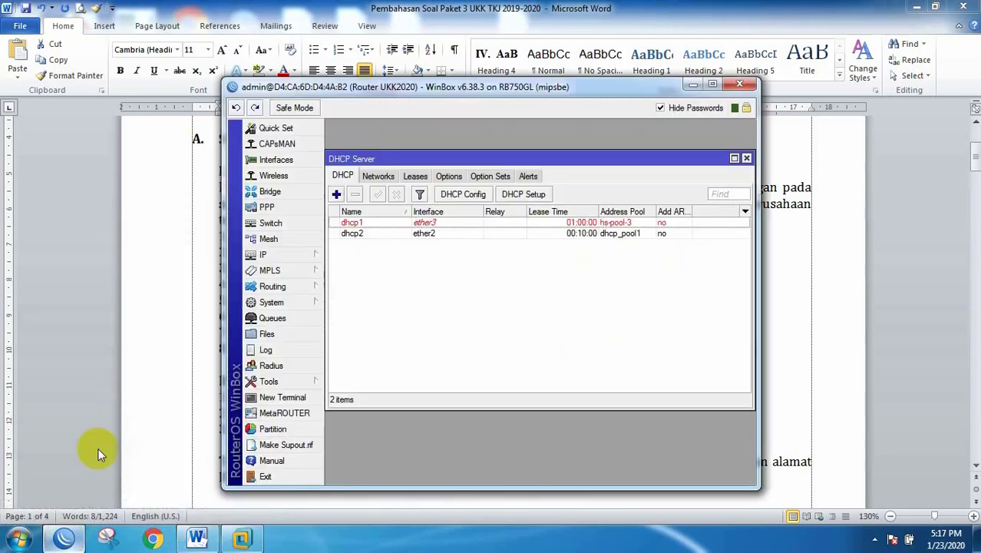
Step: Create simple queue bandwidth-kabel targeting ether2 with a 256k/256k max limit
click(746, 159)
click(713, 86)
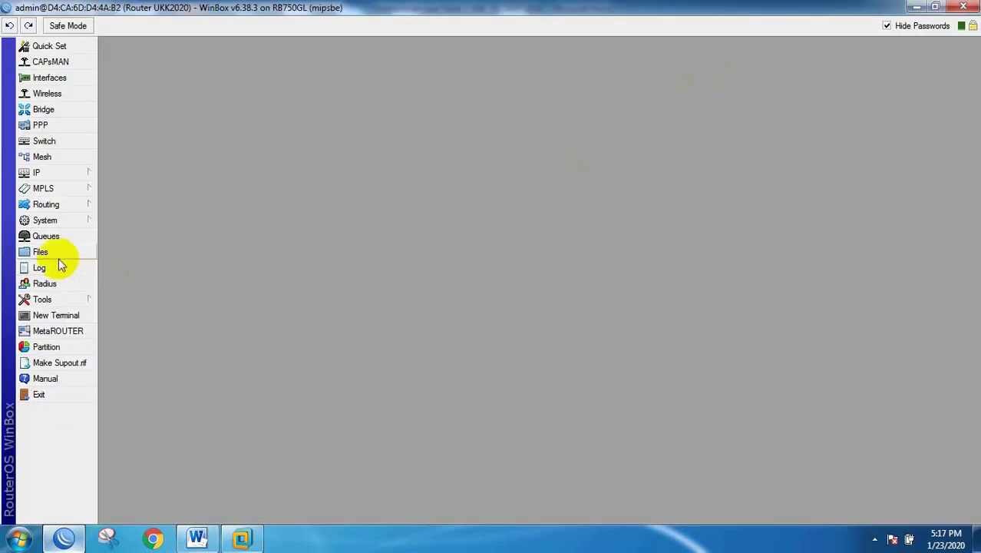
click(48, 236)
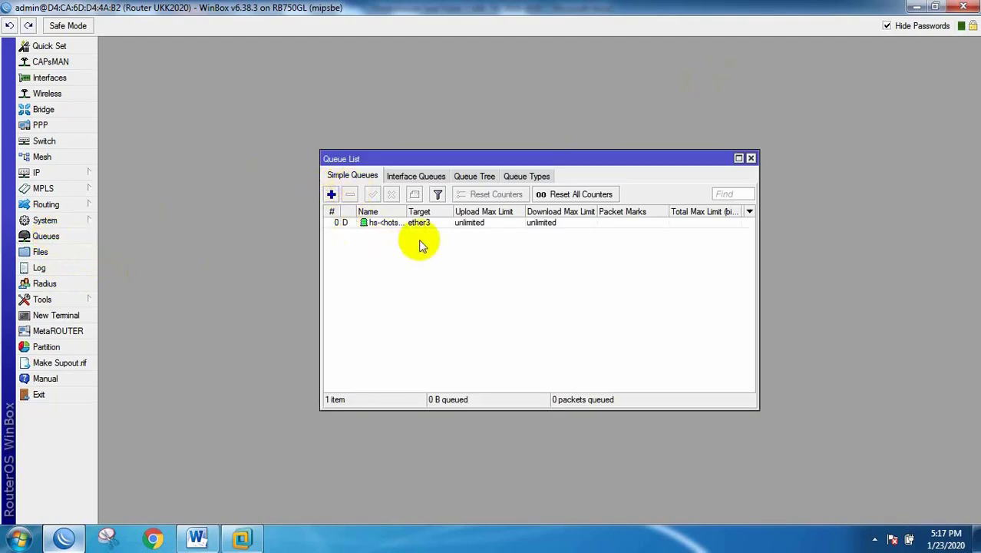
click(331, 195)
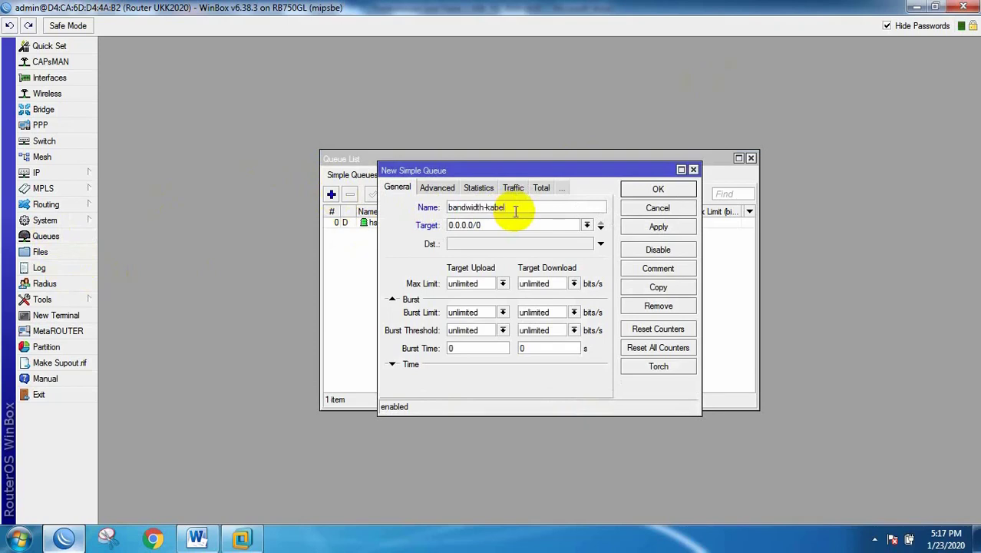
click(587, 225)
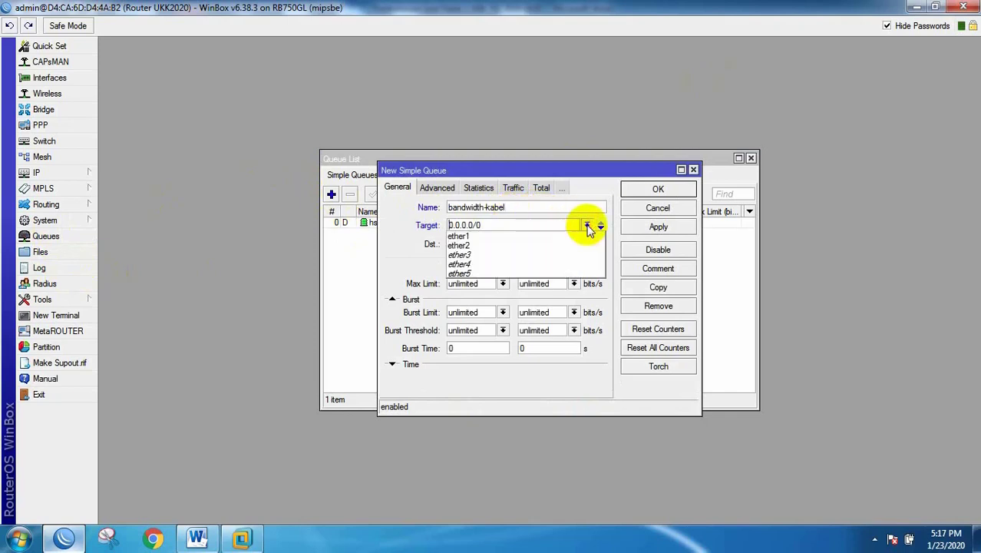
click(467, 246)
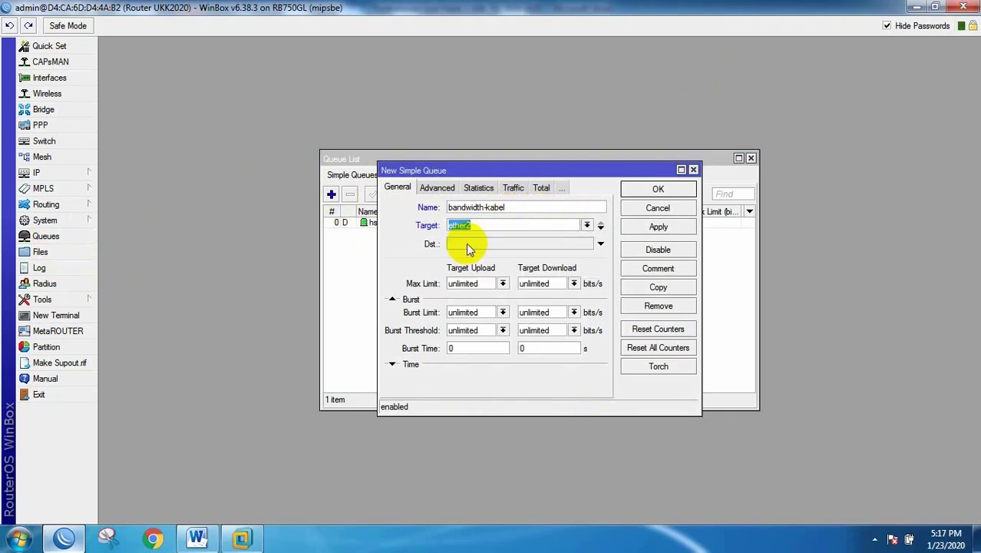
double_click(486, 284)
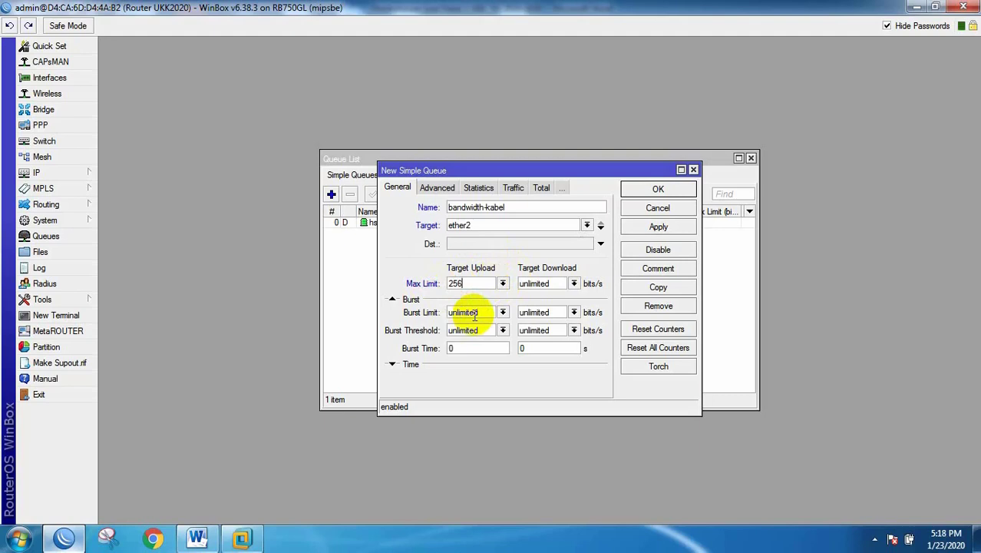
double_click(529, 284)
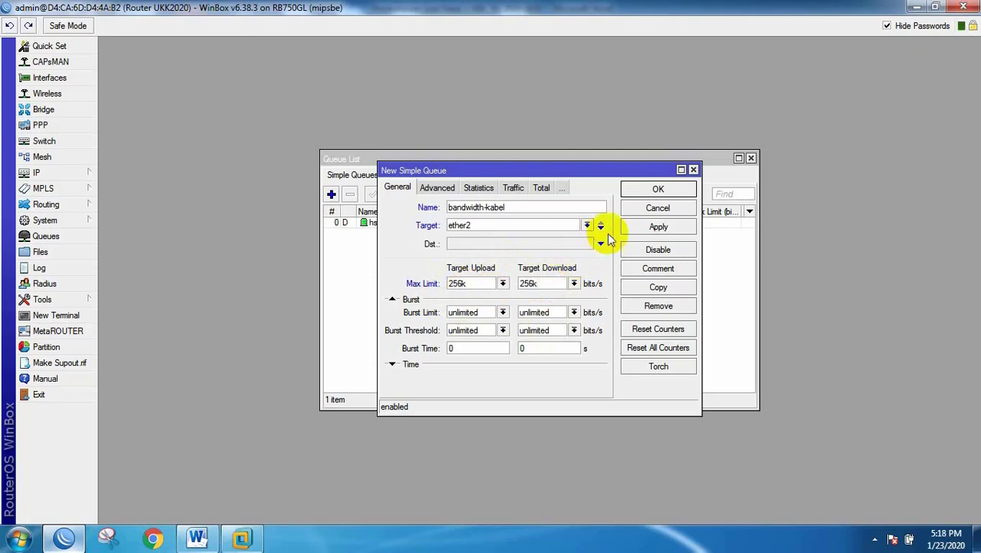
click(659, 190)
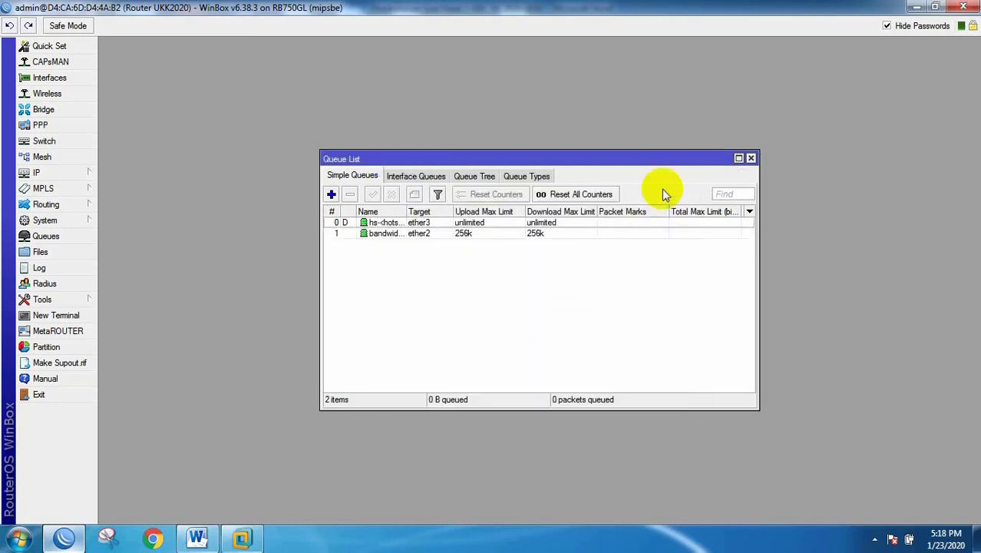
click(751, 159)
click(196, 537)
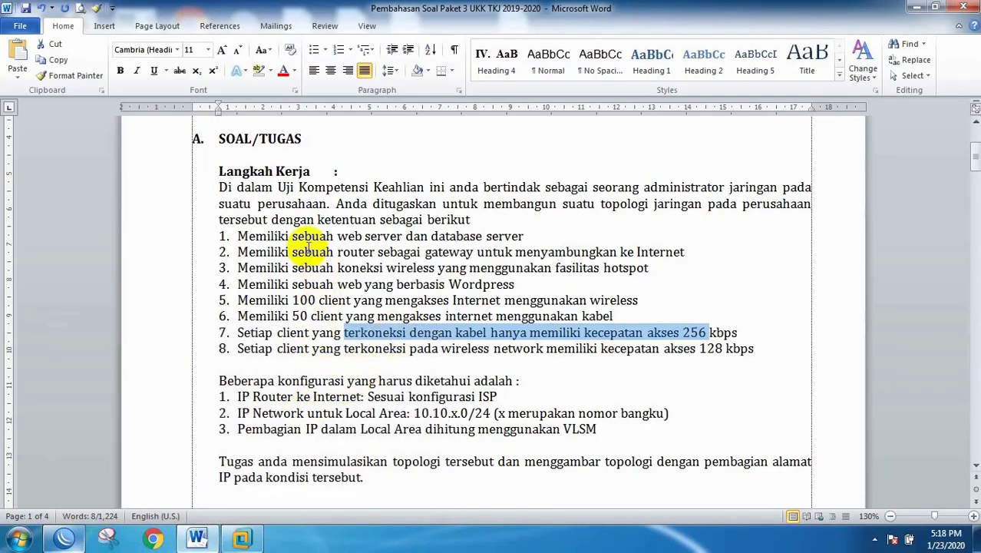
Step: Apply red font to task-list lines 2, 3 and 5–8, then scroll down to the topology diagram
click(305, 238)
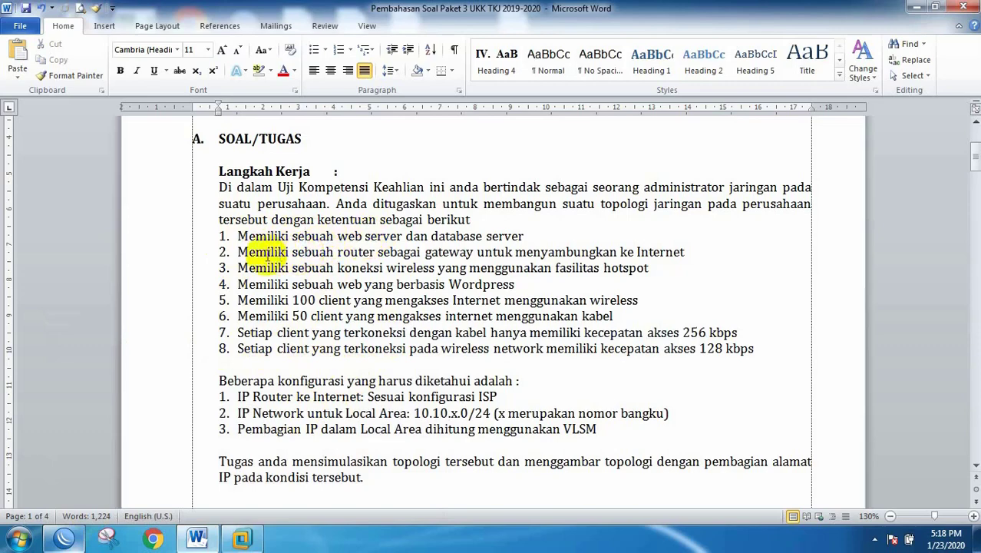
click(146, 251)
click(283, 70)
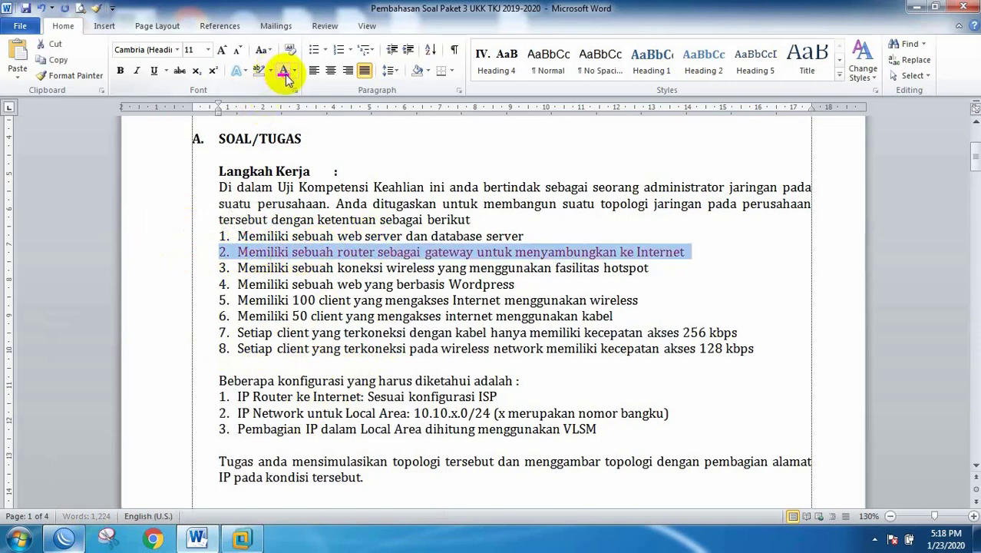
click(151, 268)
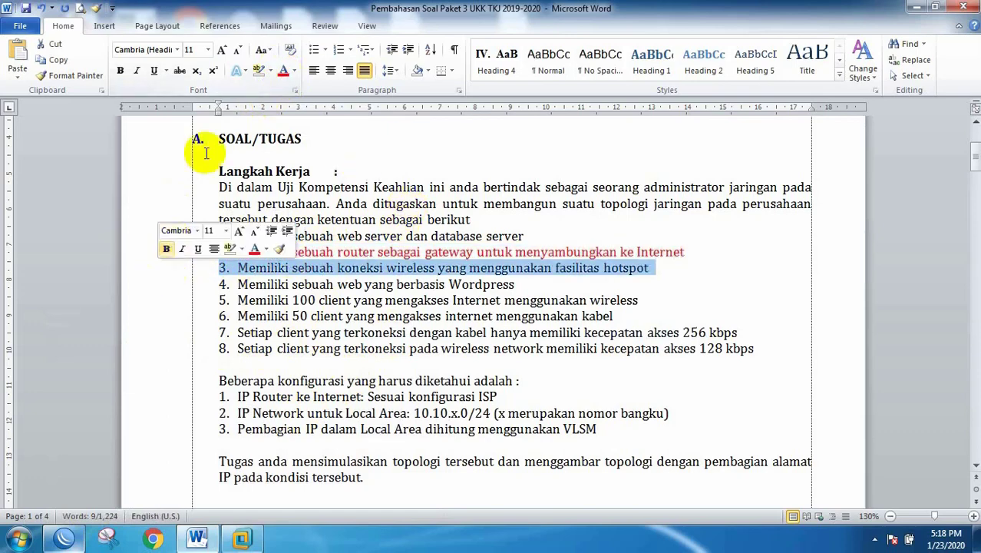
click(284, 70)
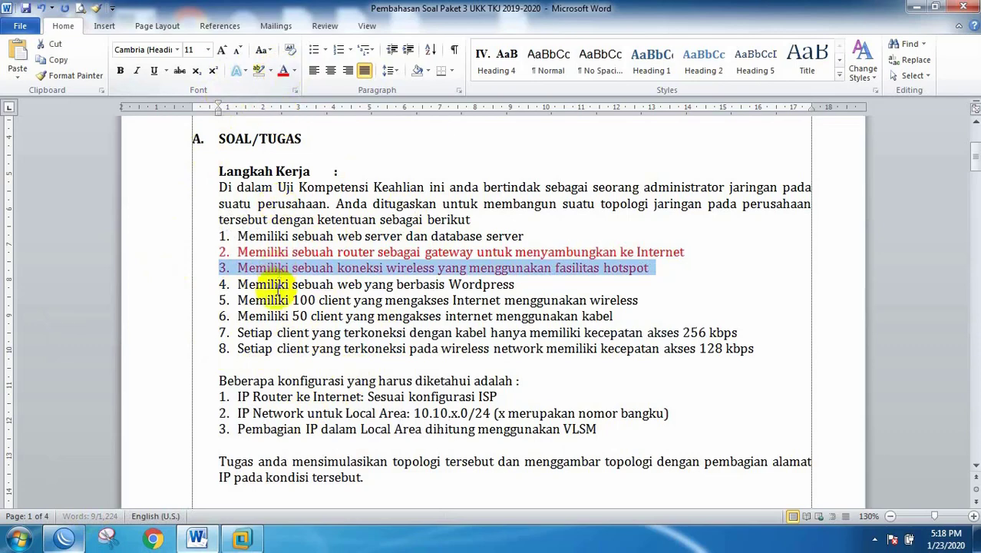
drag(156, 303, 149, 347)
click(283, 70)
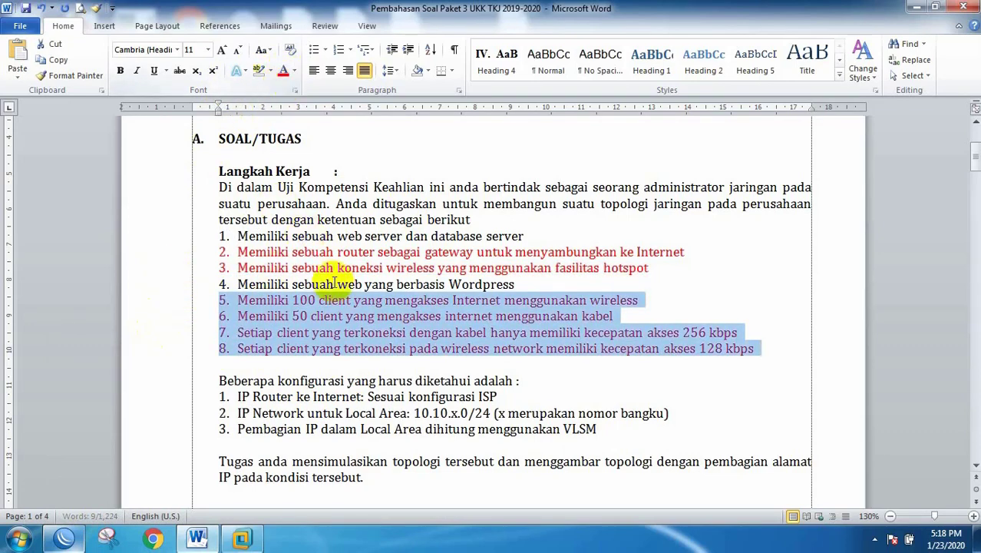
click(343, 311)
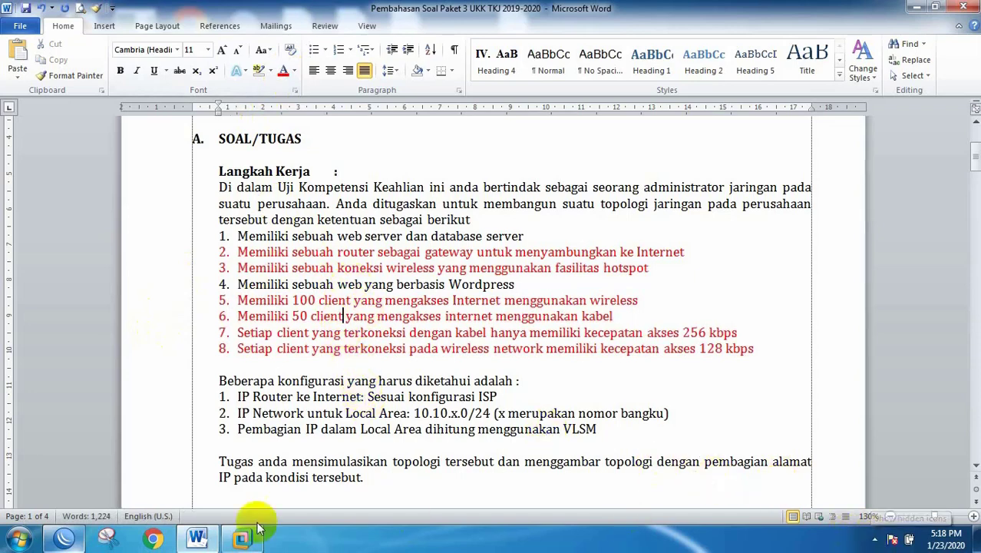
scroll(346, 365, down, 10)
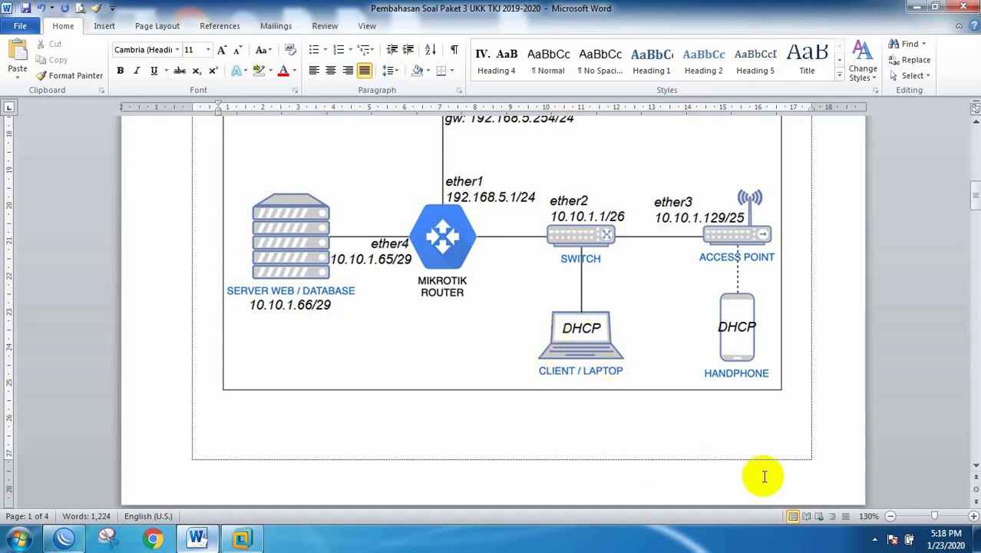
Step: Check the Local Area Connection details: DHCP address 10.10.1.51 leased from 10.10.1.1
click(875, 542)
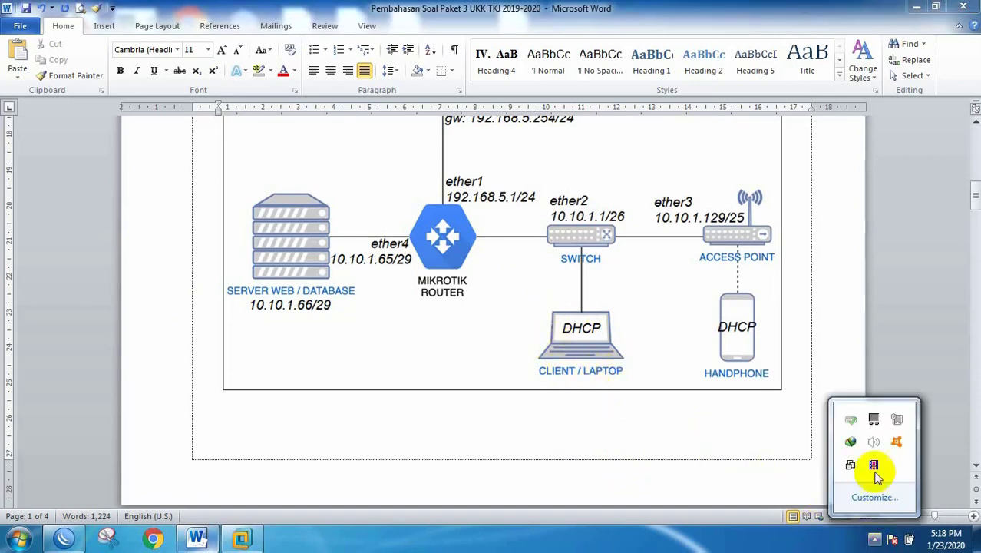
right_click(895, 419)
click(893, 444)
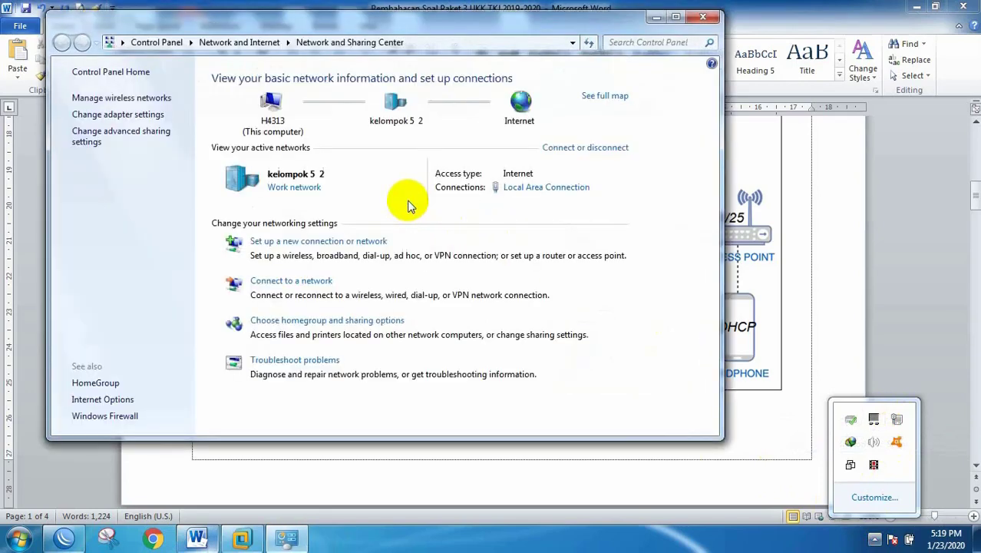
click(526, 188)
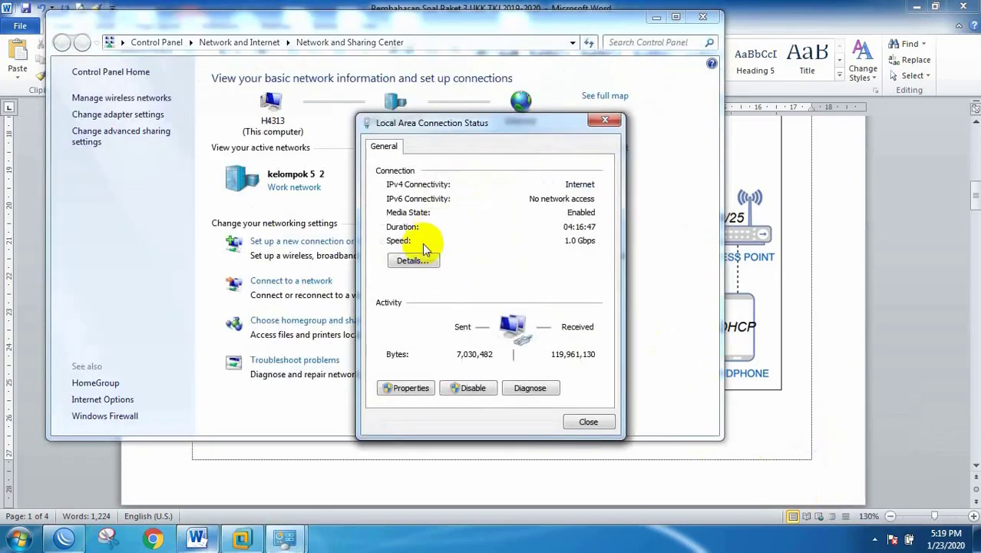
click(413, 258)
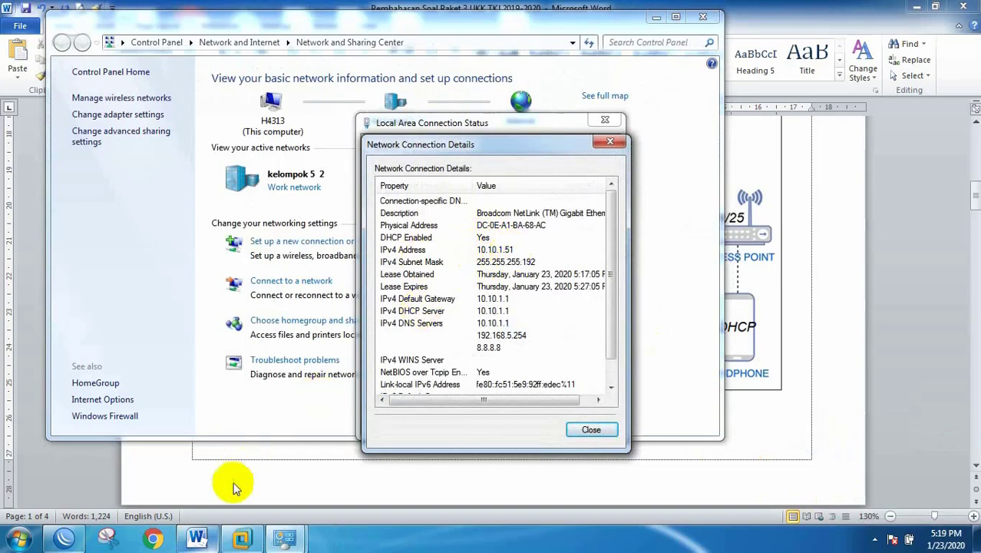
click(196, 538)
scroll(569, 232, down, 10)
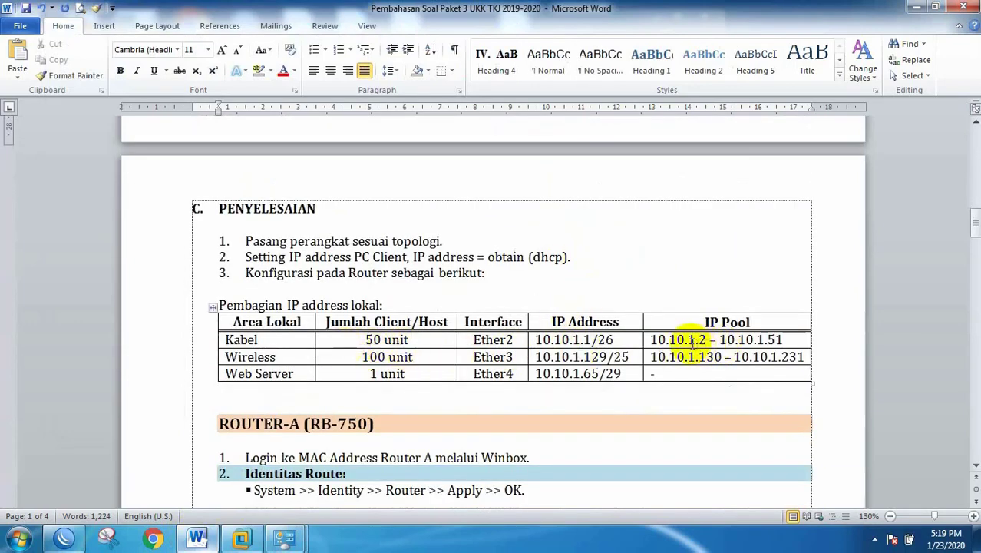
Step: Clear the table selection and launch Command Prompt by running cmd from Win+R
drag(783, 339, 720, 339)
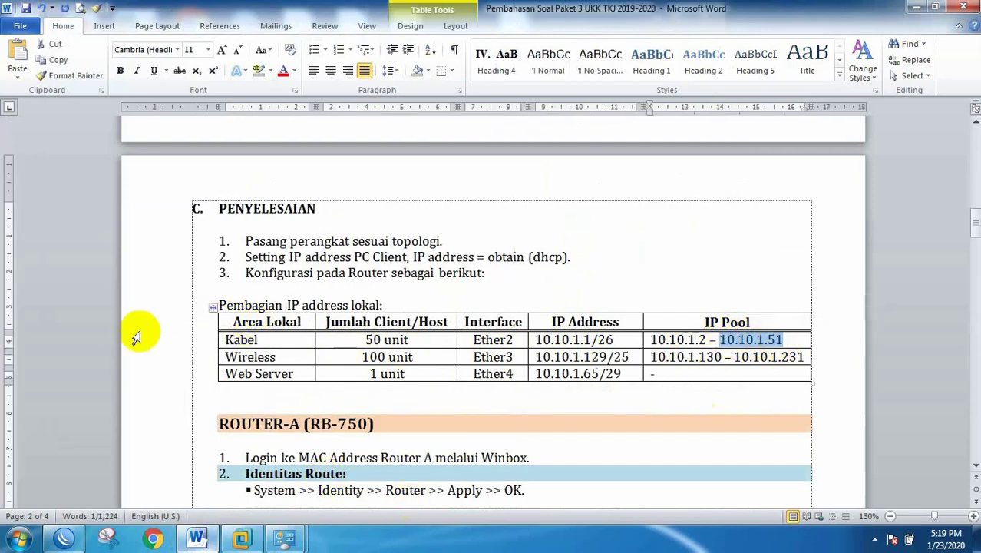
click(467, 322)
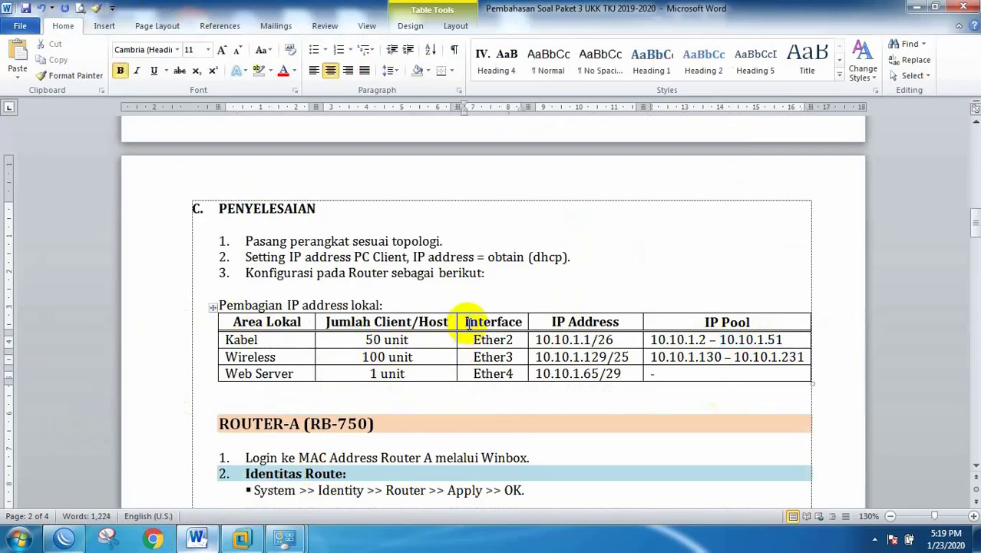
key(super+r)
key(Return)
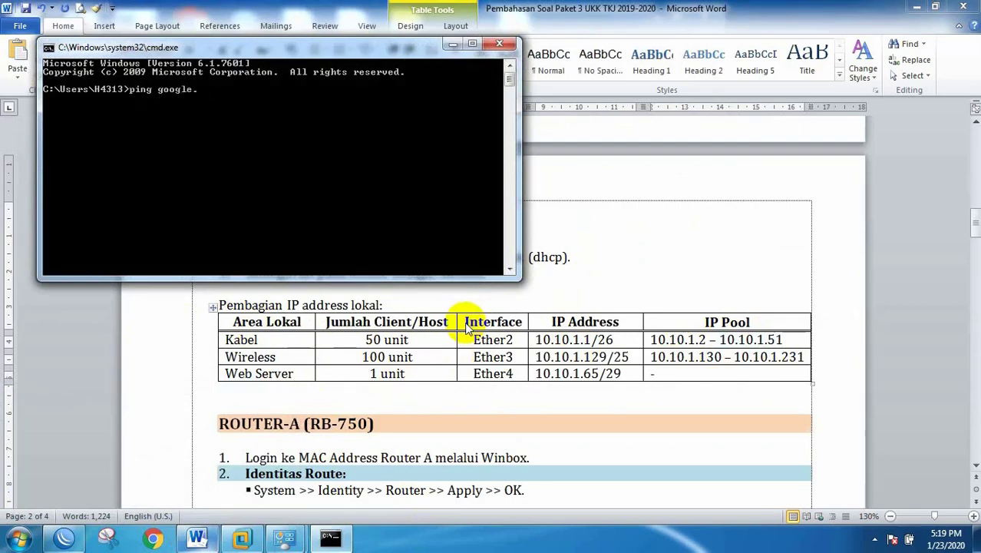
Step: Ping google.com (12 ms, 0% loss), stop it with Ctrl+C, and switch to Chrome
key(Return)
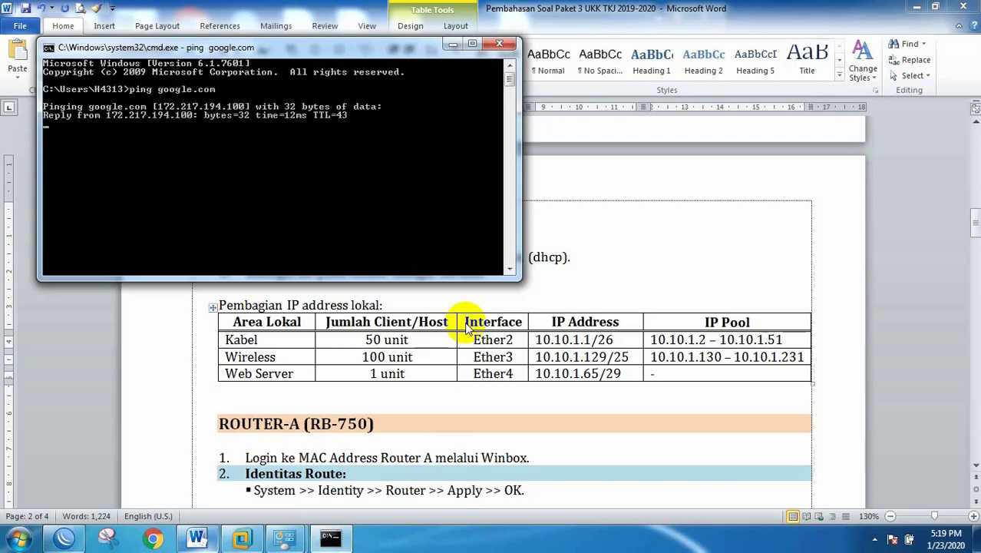
key(ctrl+c)
click(155, 540)
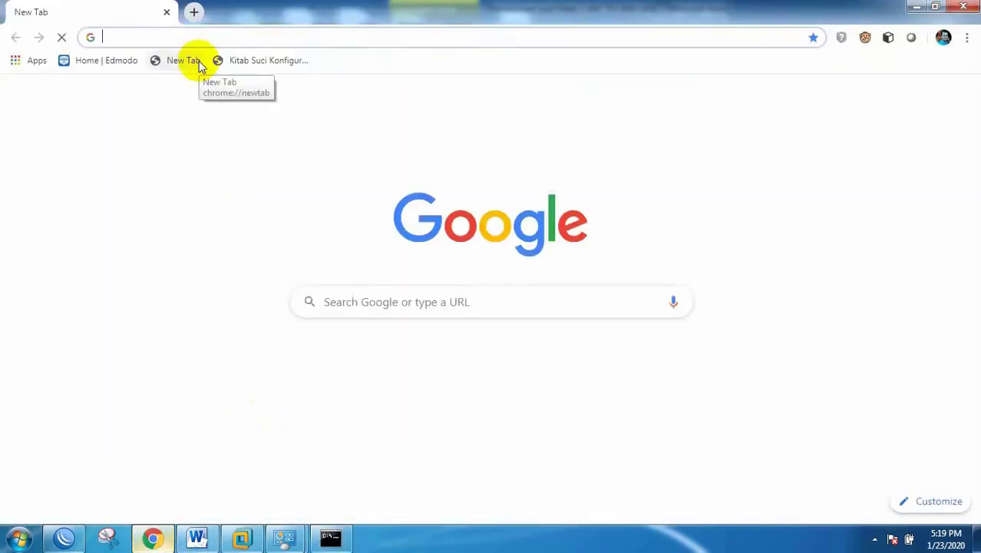
Step: Load YouTube, play the 'PESAWAT RC SR-71 BLACKBIRD GABUS' video from the feed, then return to WinBox
text(yo)
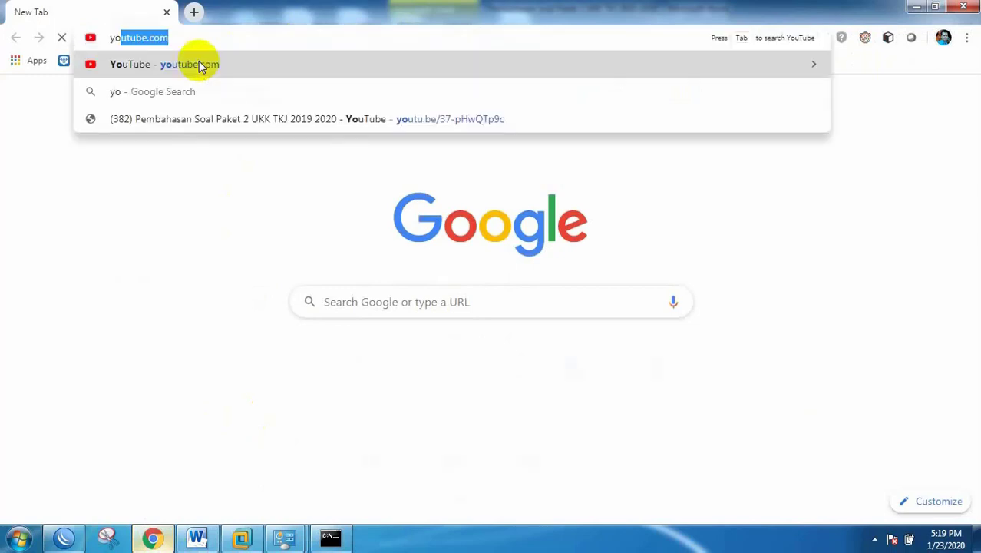
key(Return)
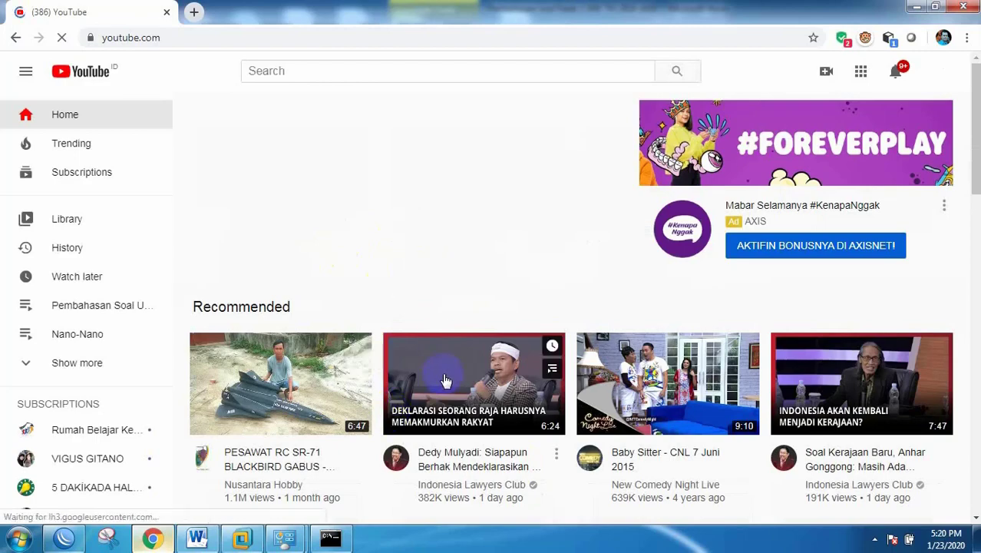
scroll(303, 257, down, 3)
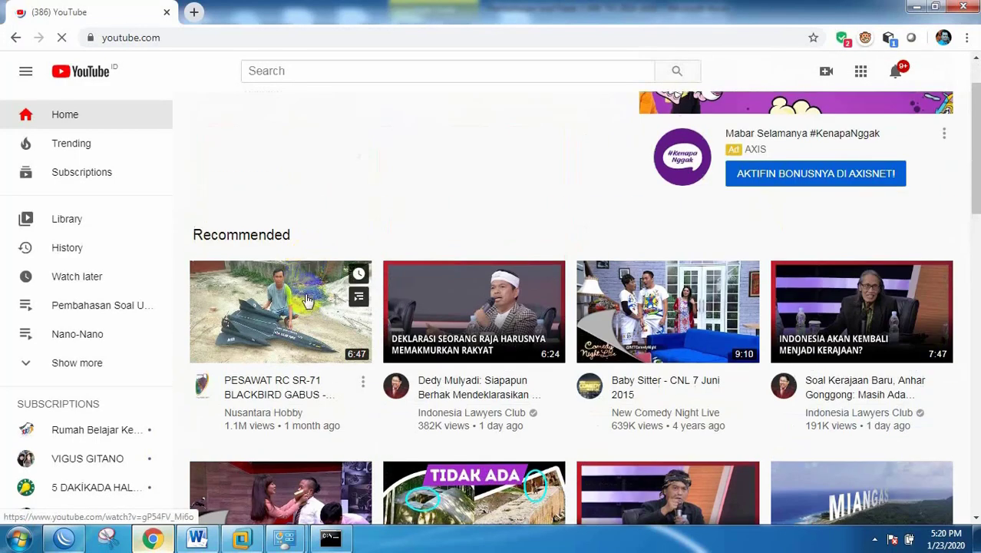
click(273, 383)
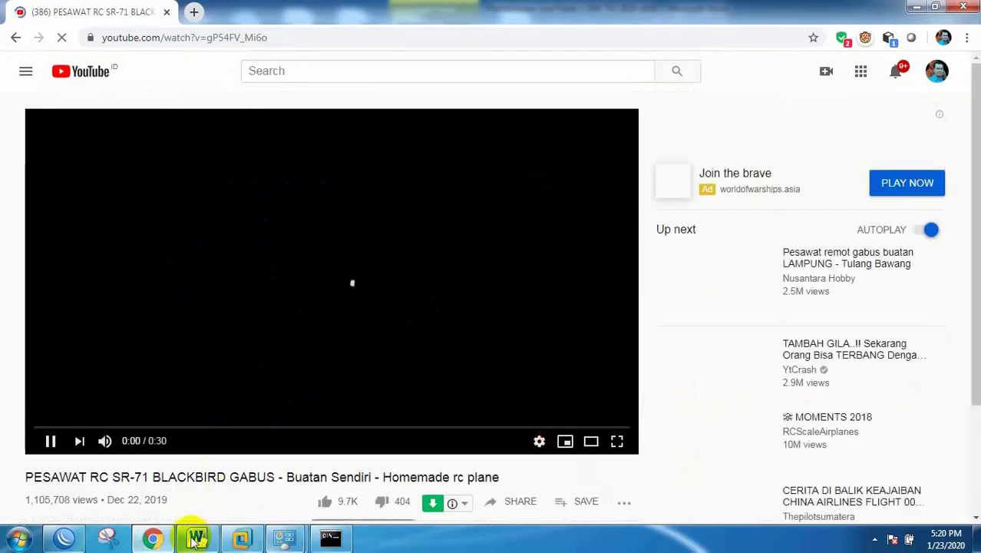
click(69, 538)
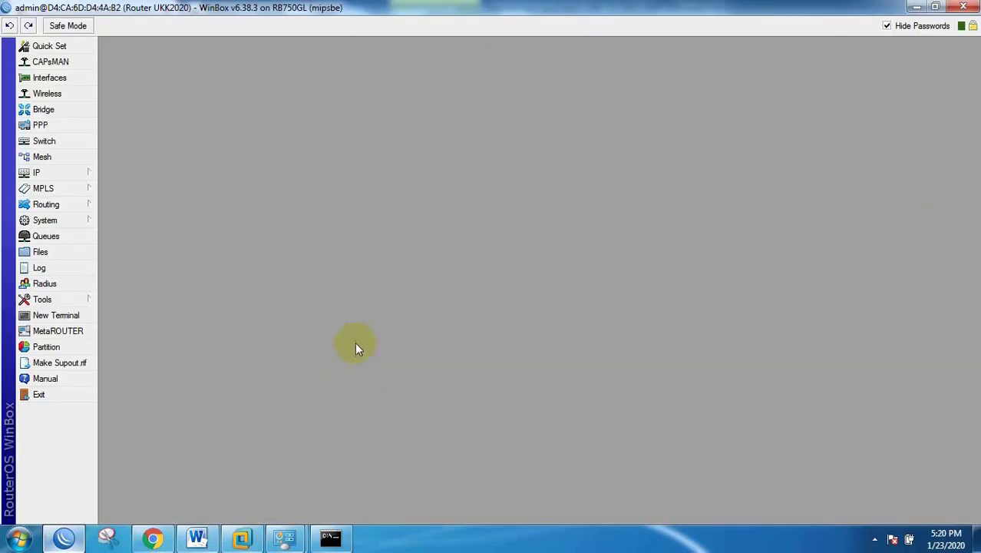
click(55, 172)
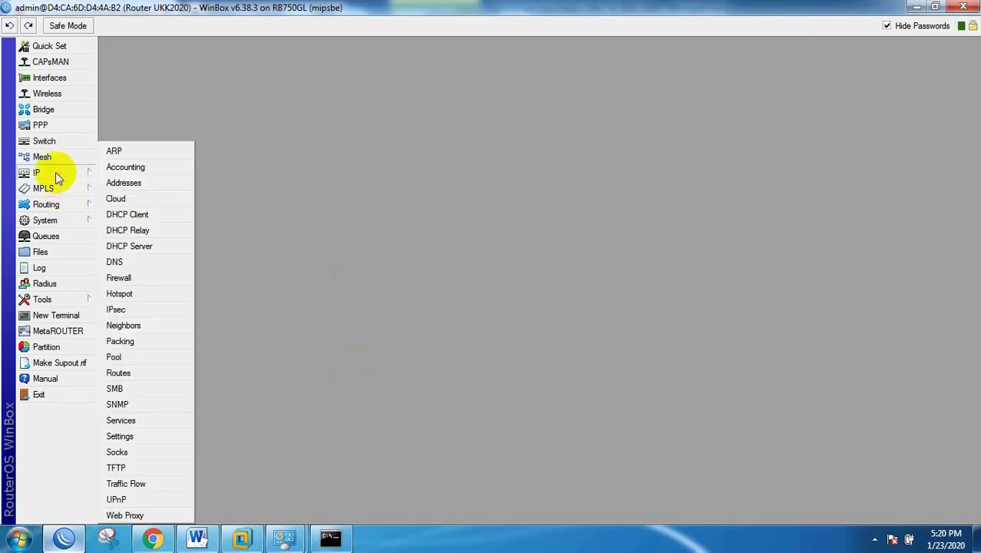
click(34, 235)
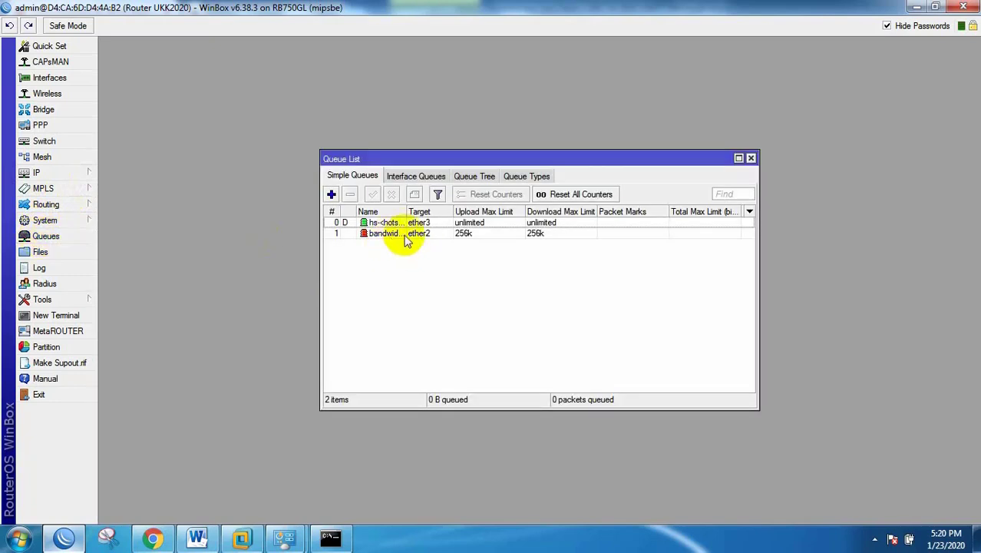
drag(407, 210, 438, 208)
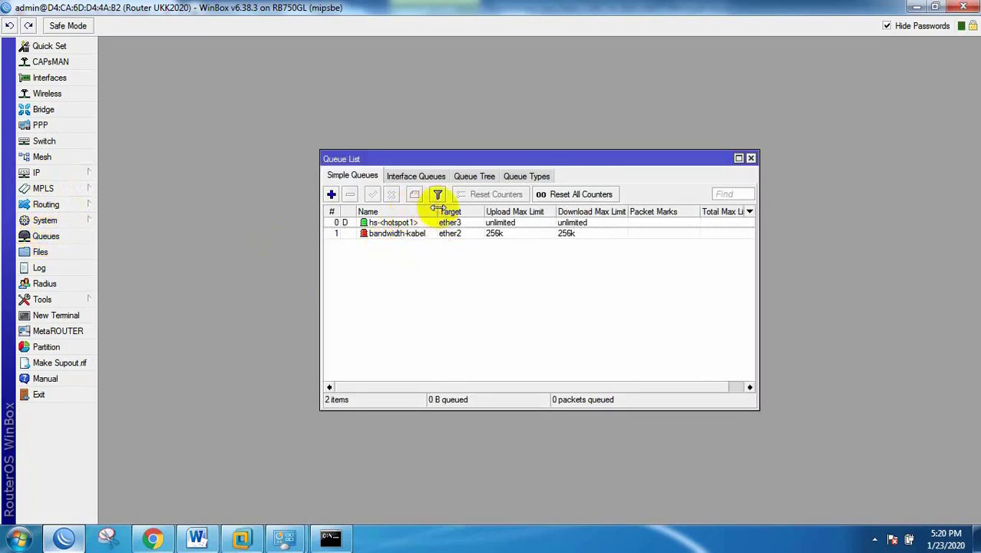
click(391, 238)
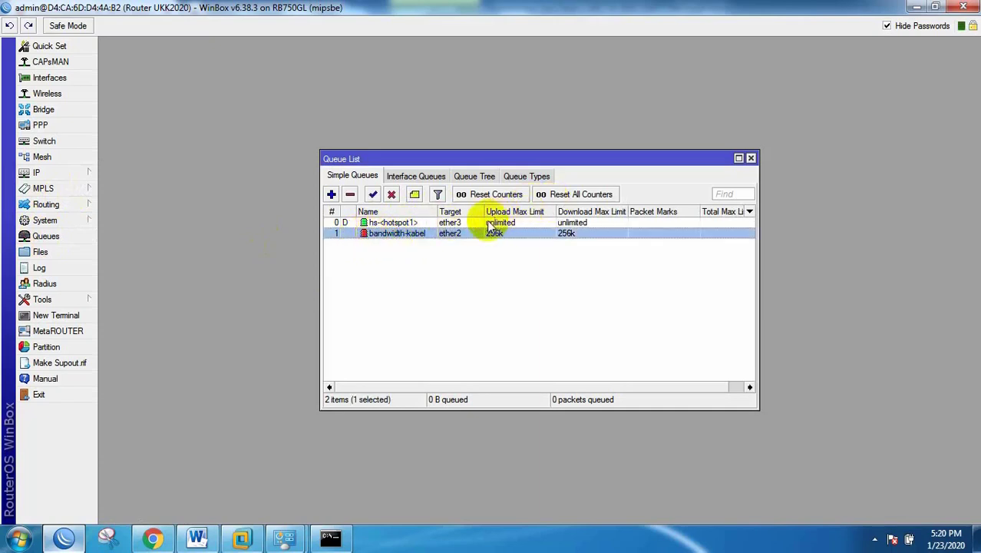
double_click(459, 235)
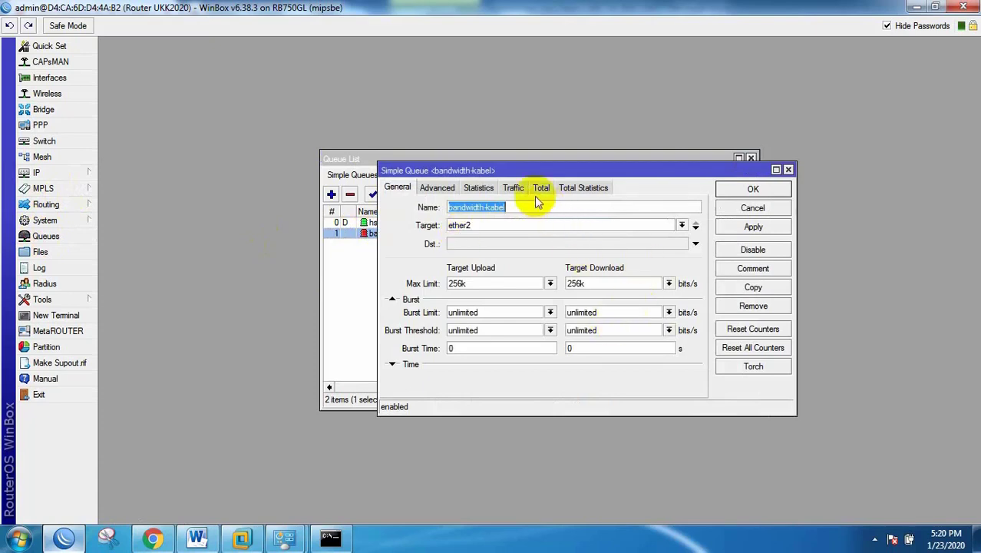
click(513, 189)
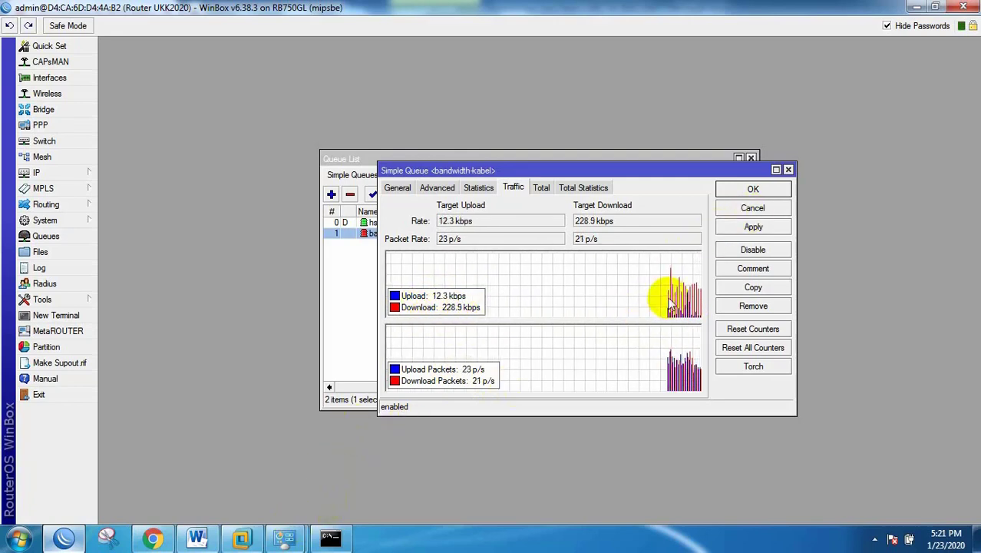
click(753, 208)
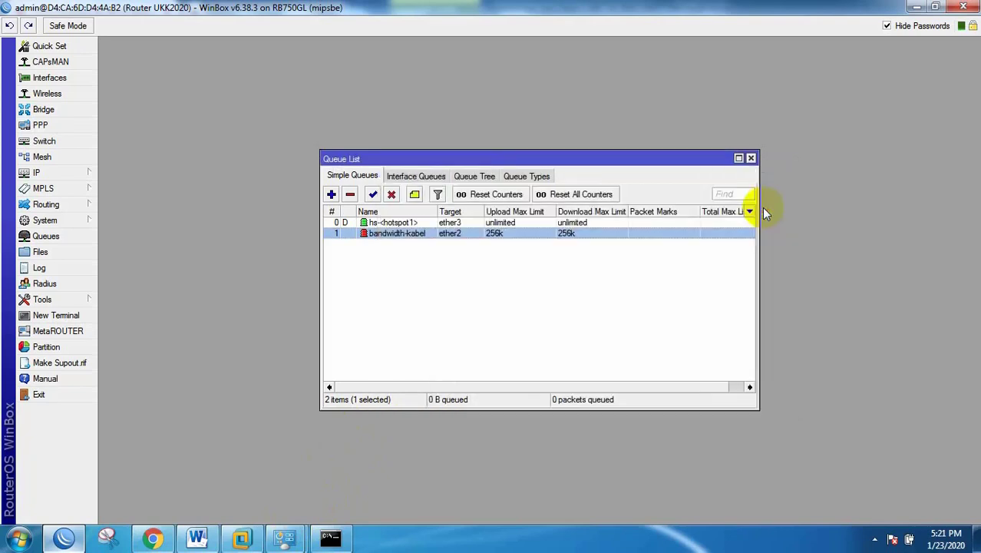
click(751, 157)
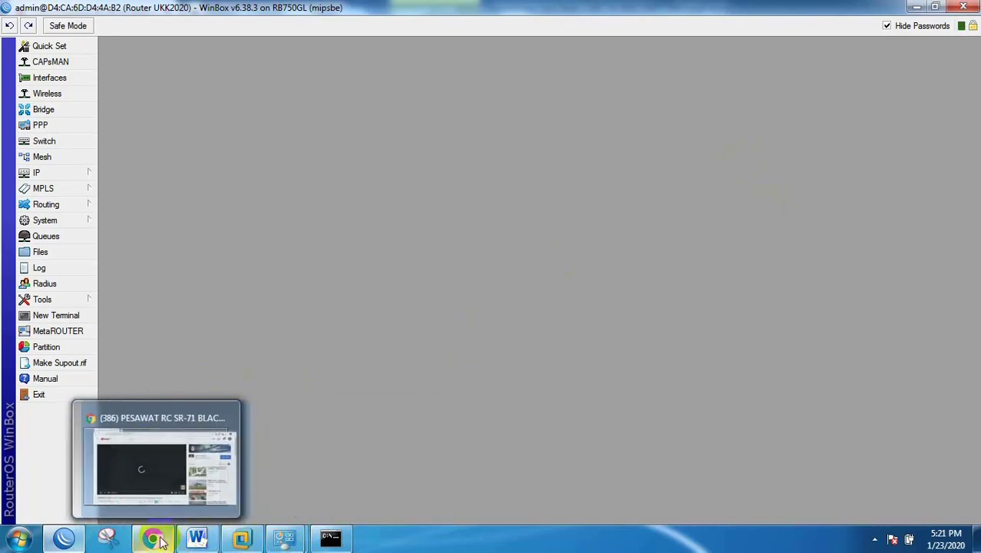
Step: Pause the SR-71 RC plane video and close Chrome, leaving Word's topology diagram in view
click(198, 537)
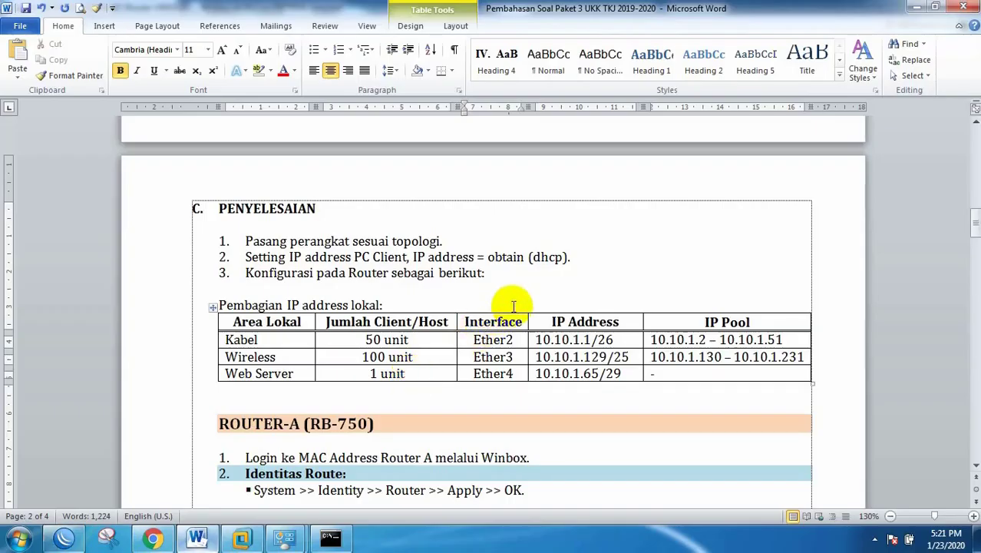
scroll(516, 305, up, 8)
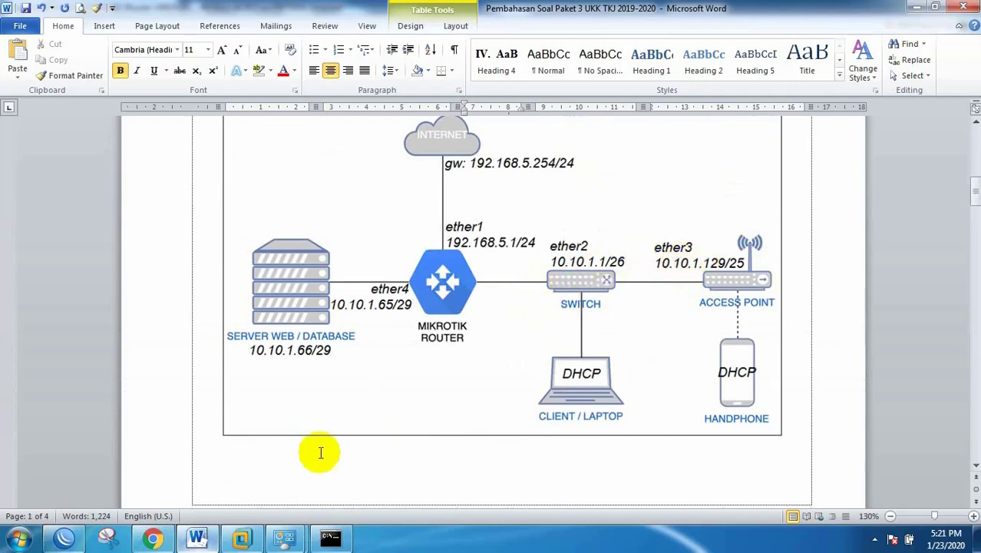
click(153, 537)
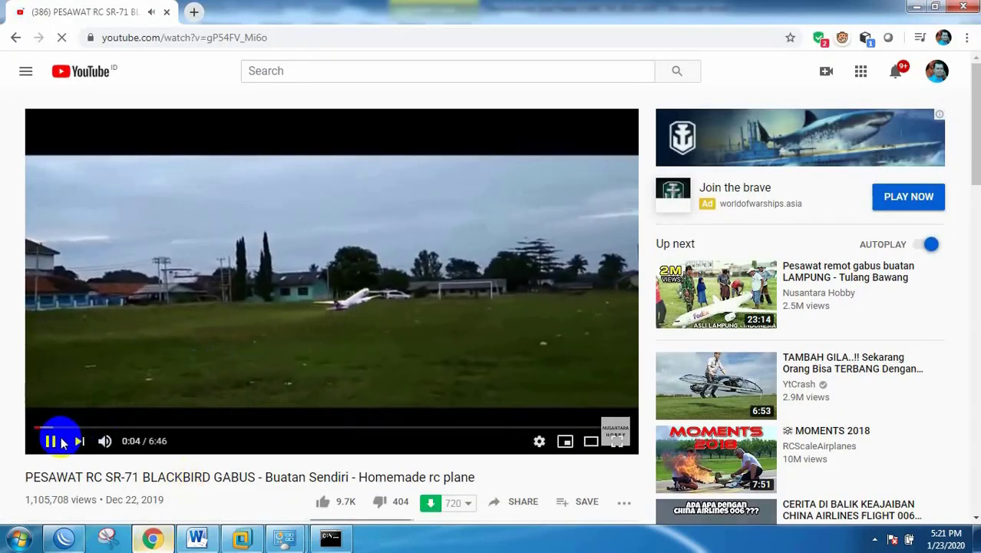
click(50, 441)
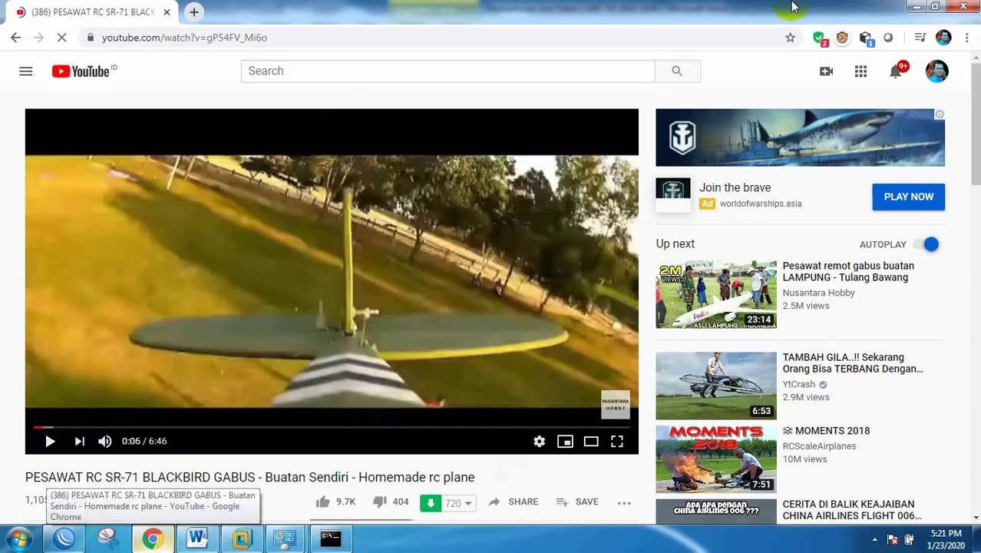
click(971, 9)
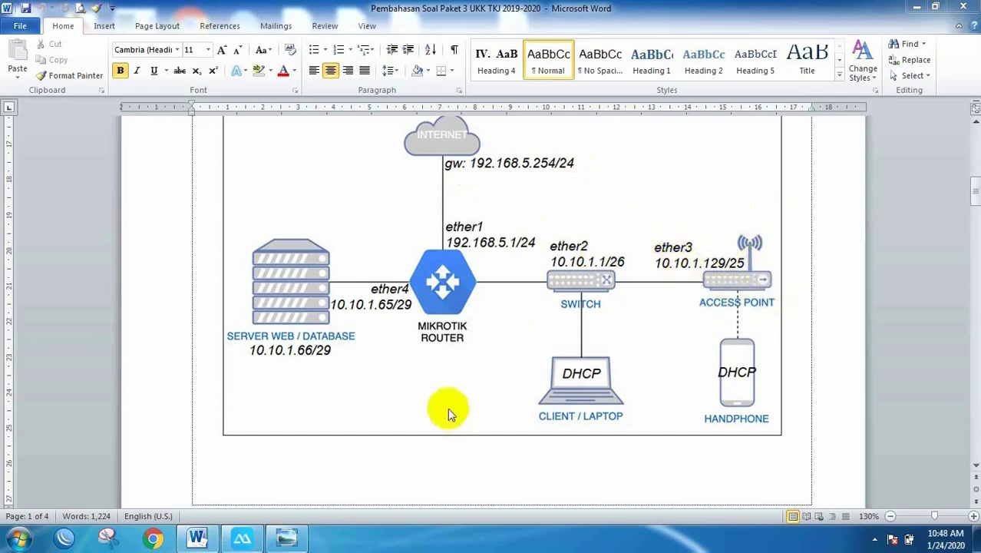
Step: Display the TP-Link TL-WA801ND 300Mbps access point photo in Windows Photo Viewer
click(290, 539)
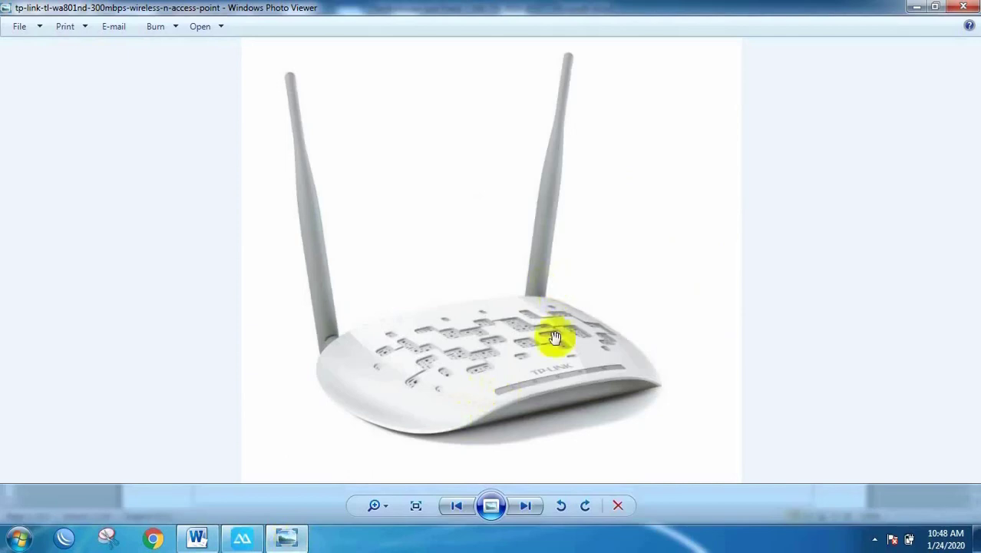
scroll(861, 283, down, 1)
scroll(860, 290, up, 1)
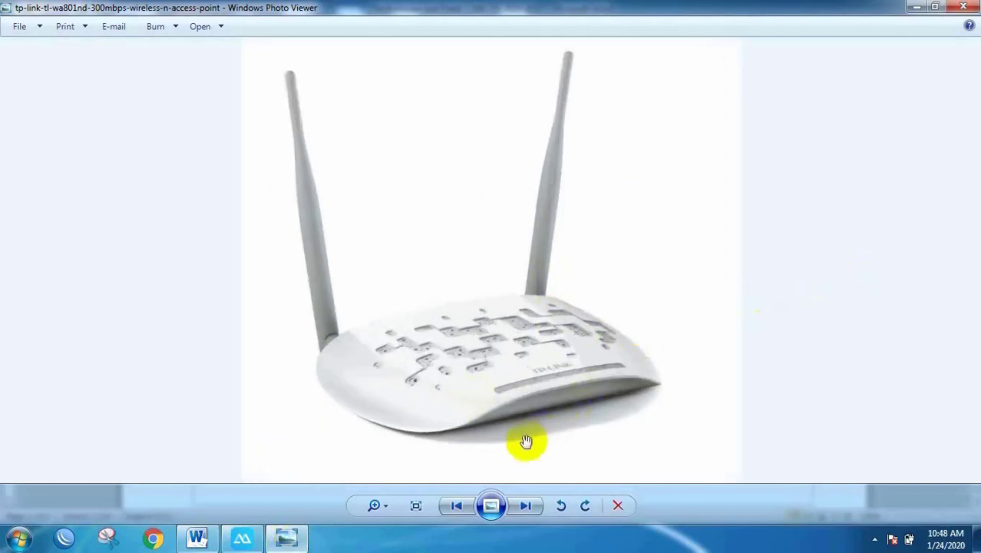
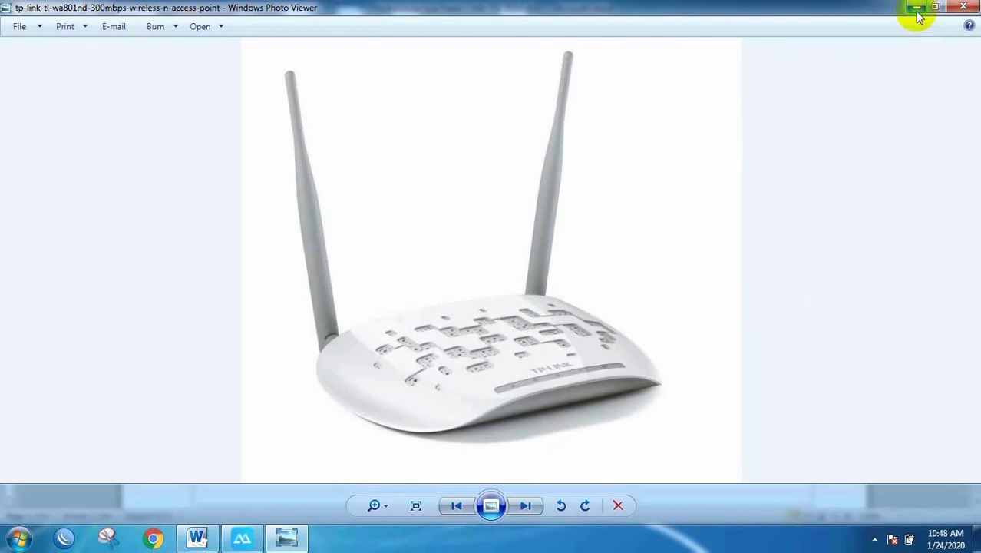
Step: Minimize the access point photo and bring up Network and Sharing Center from the tray
click(918, 11)
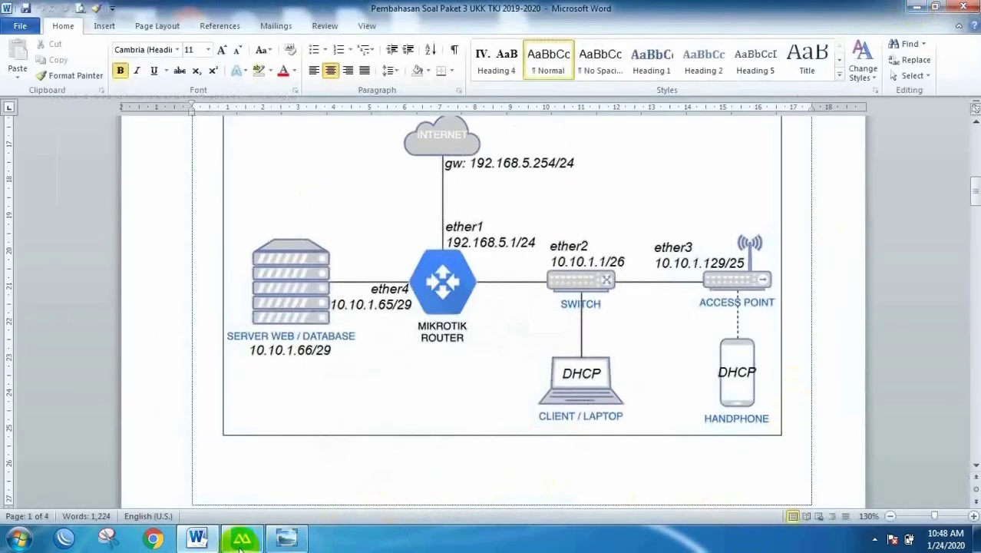
mouse_move(240, 543)
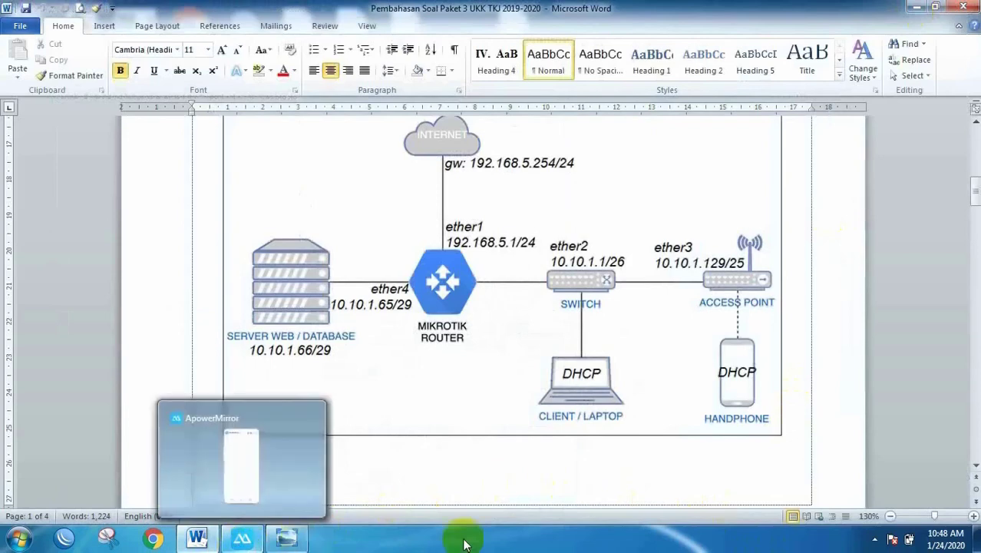
click(876, 542)
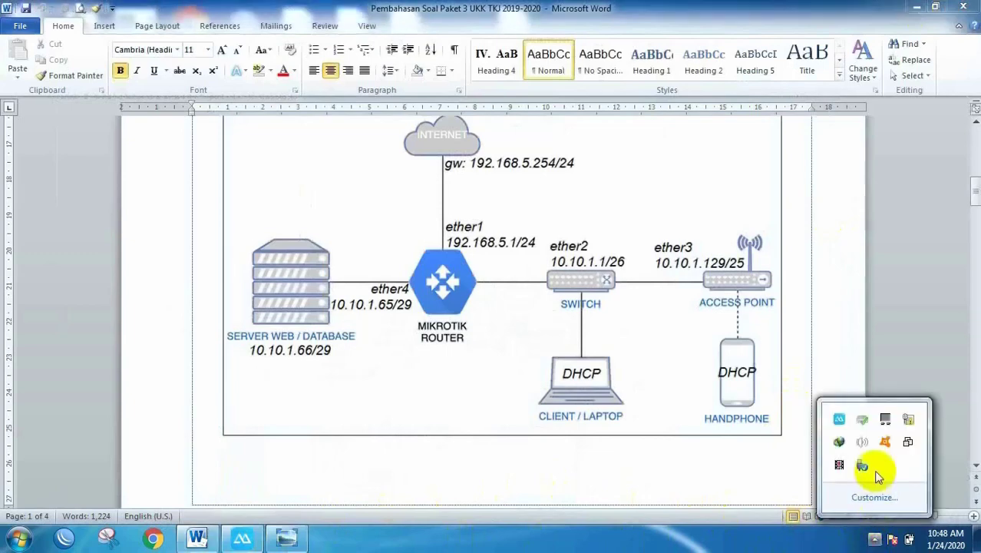
right_click(908, 422)
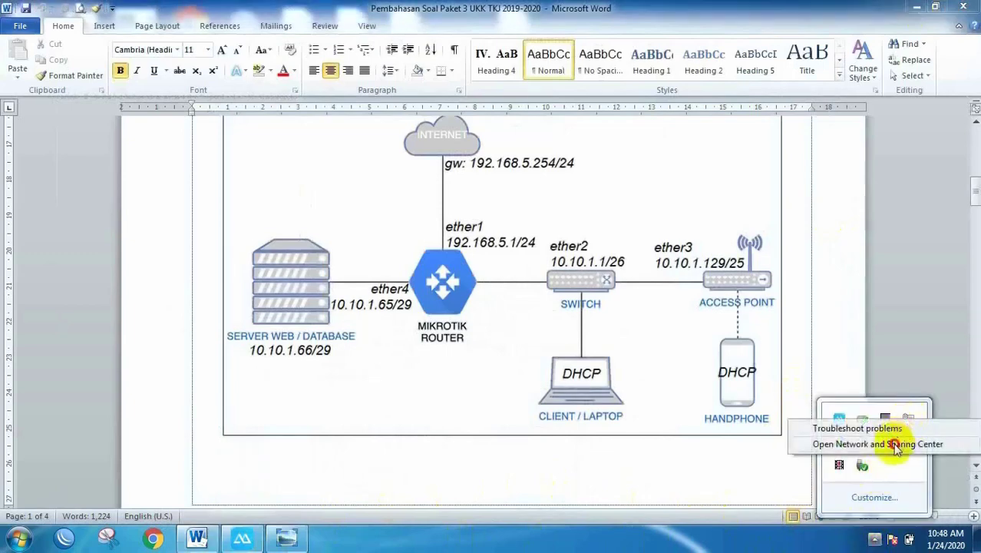
click(896, 442)
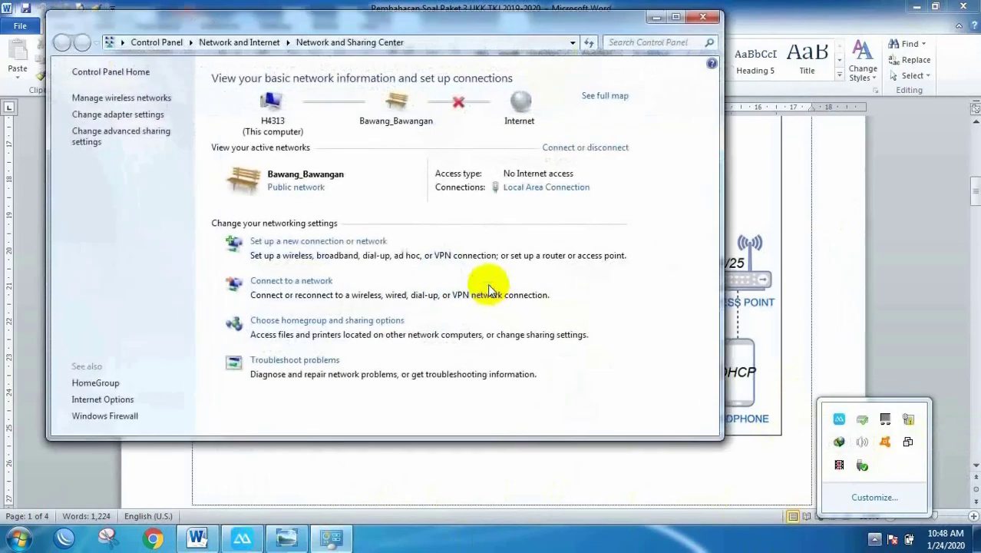
Step: Confirm the wired connection's DHCP address 192.168.0.100 and gateway 192.168.0.254, then close all windows
click(524, 187)
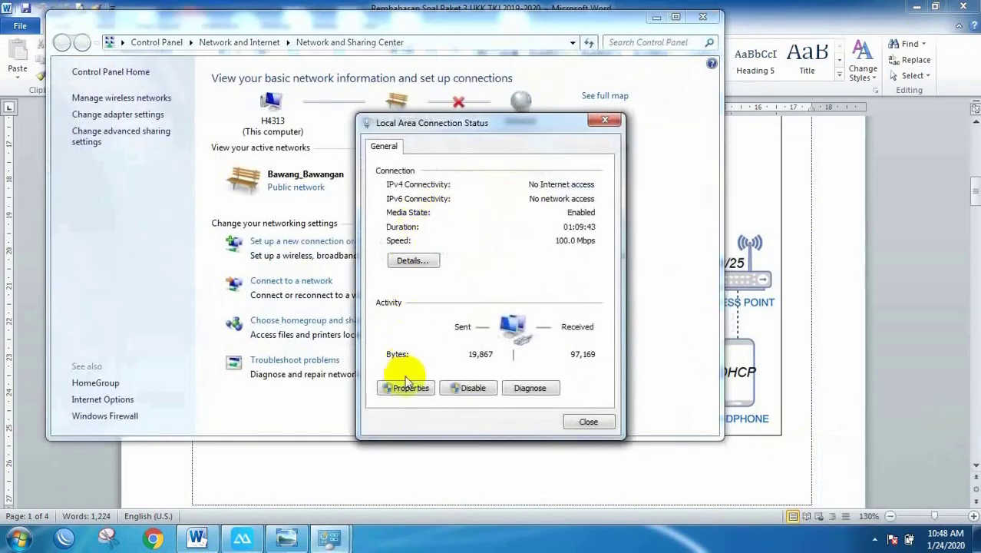
click(412, 260)
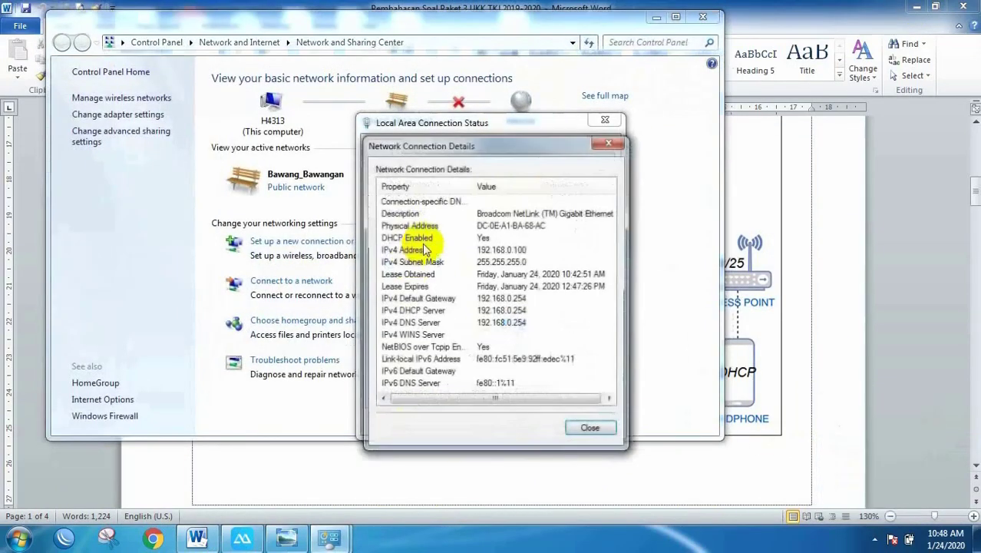
click(500, 250)
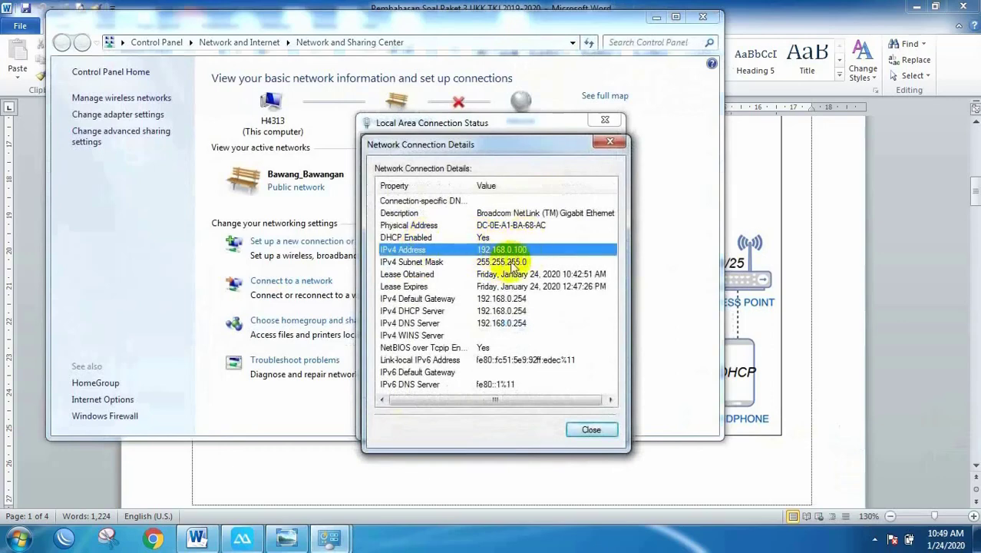
click(502, 298)
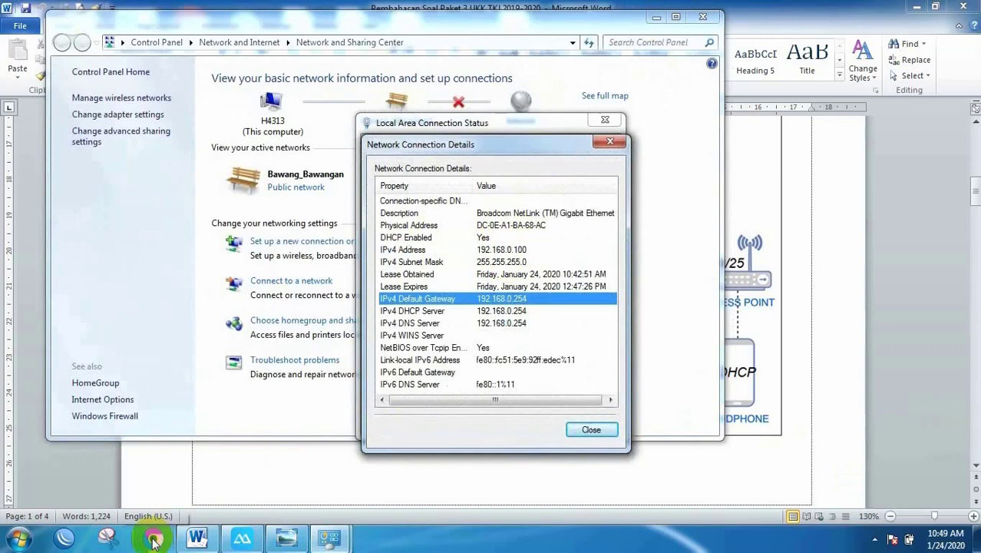
click(591, 426)
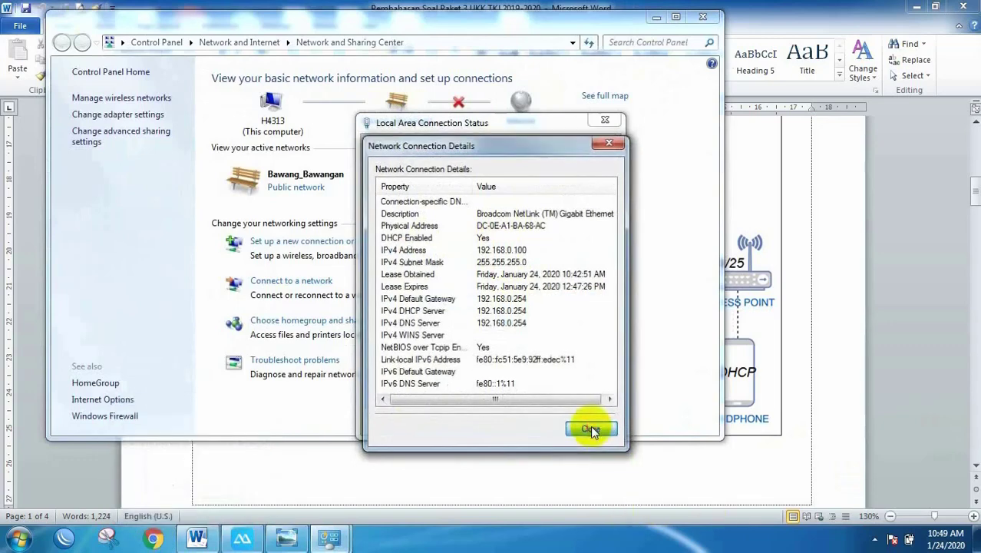
click(587, 422)
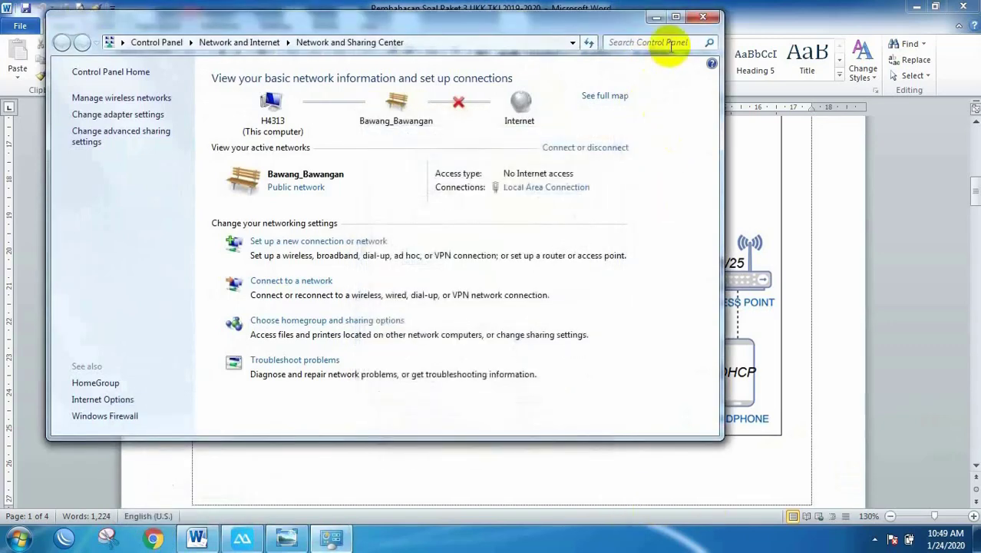
click(703, 16)
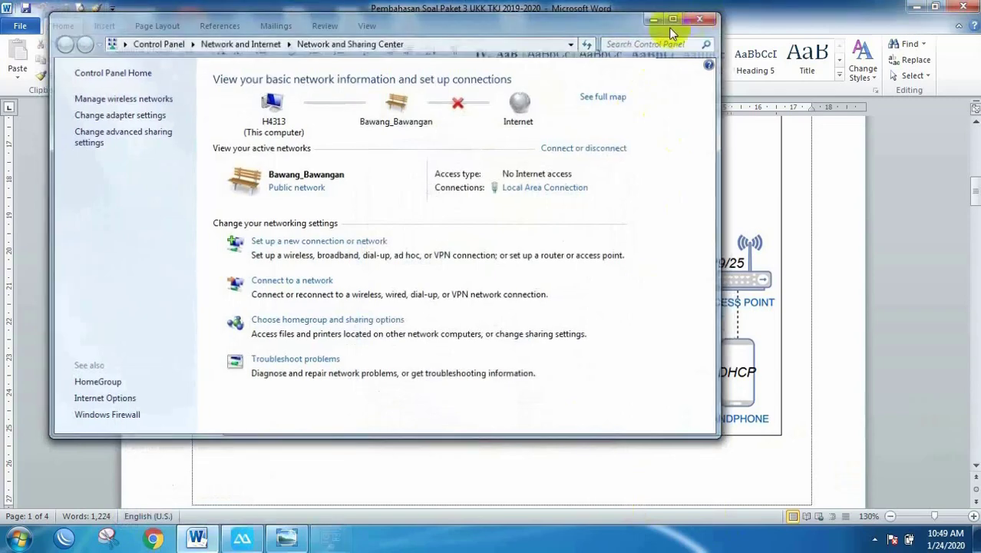
Step: Browse in Chrome to 192.168.0.254 and sign in to the access point with saved credentials
click(163, 542)
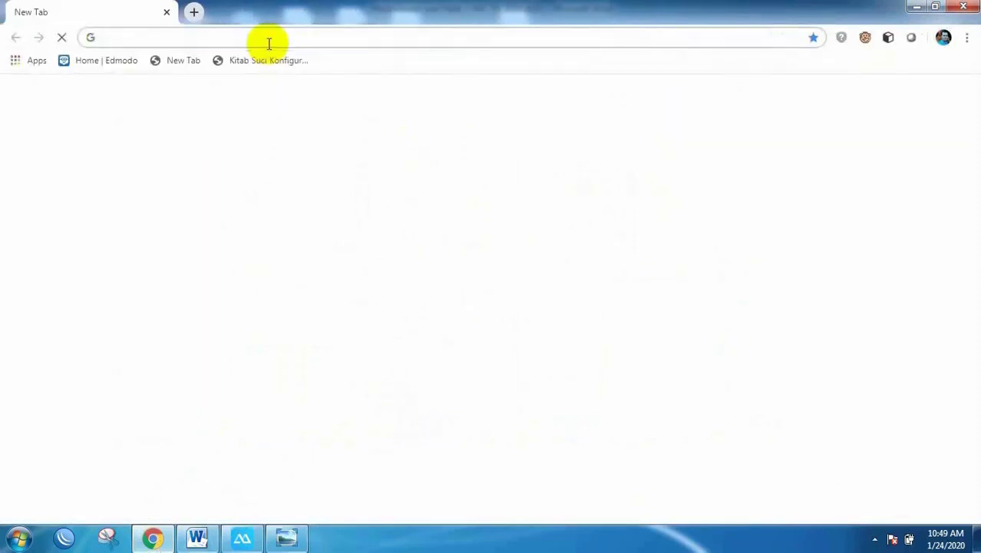
text(192)
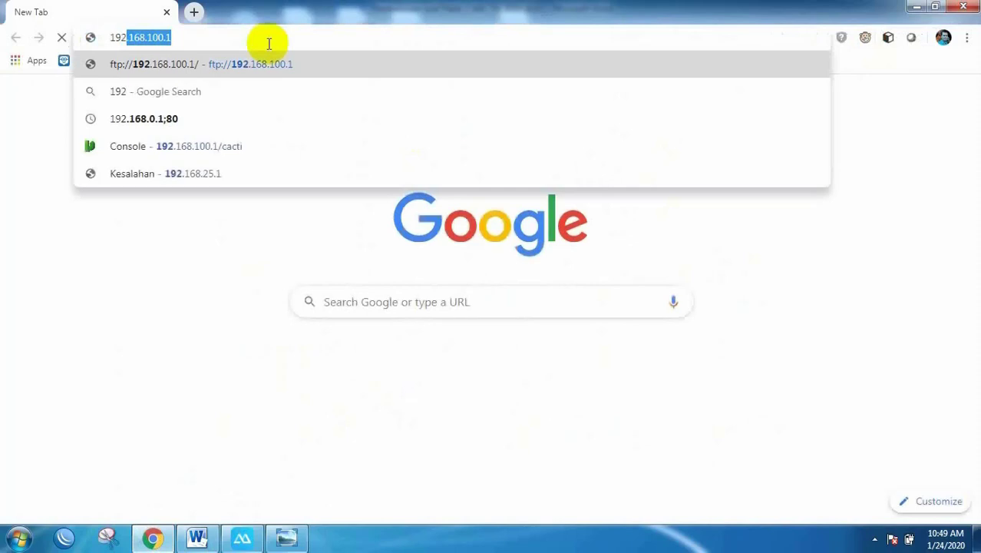
text(.16)
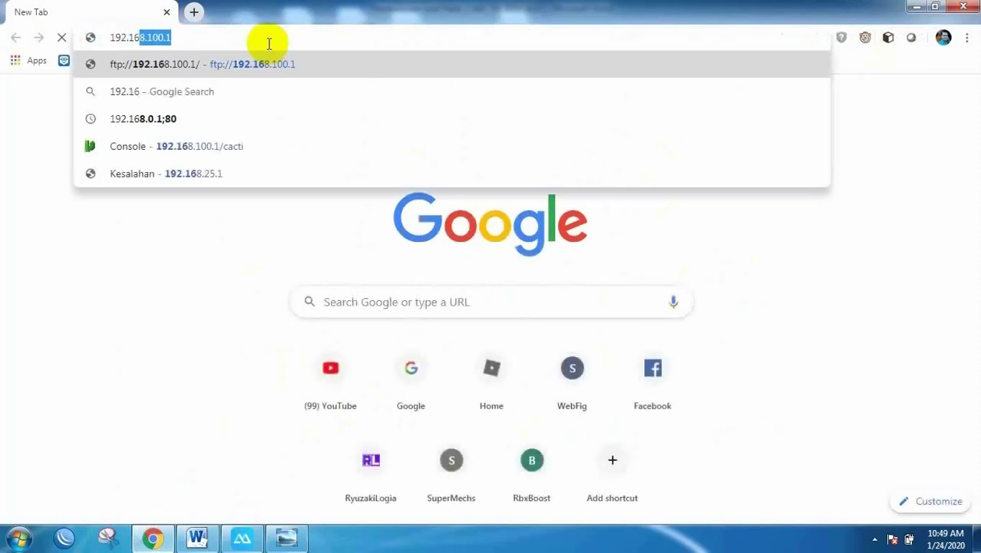
text(8.0.254)
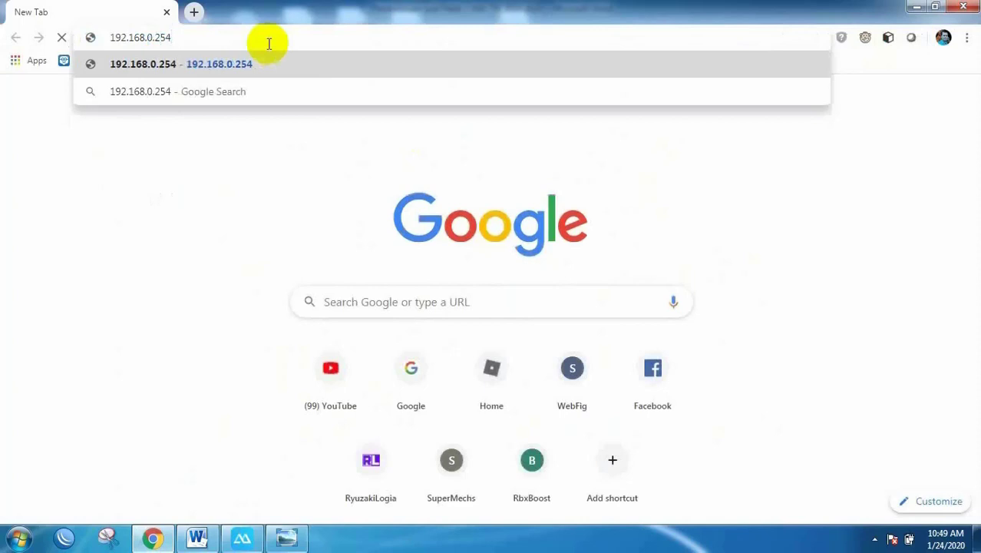
key(Return)
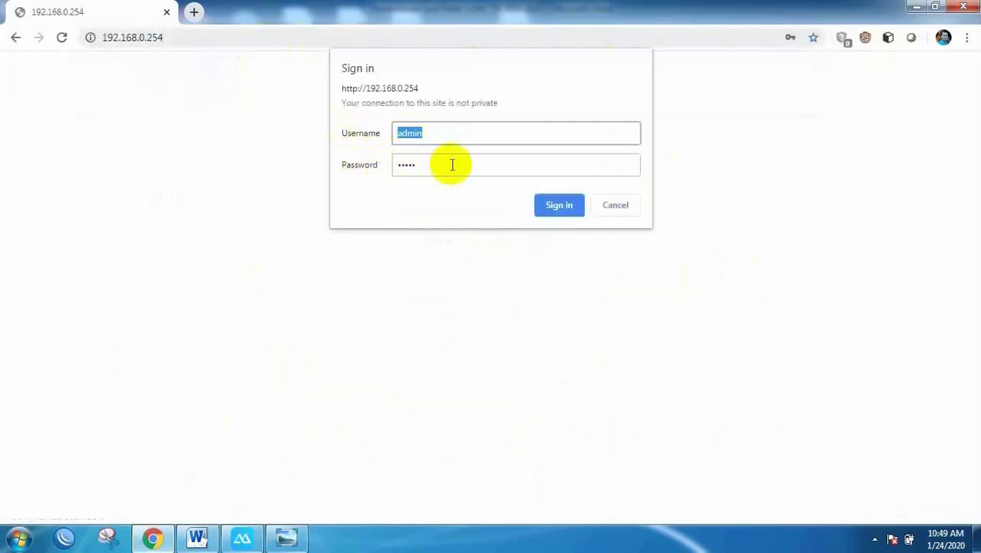
click(555, 204)
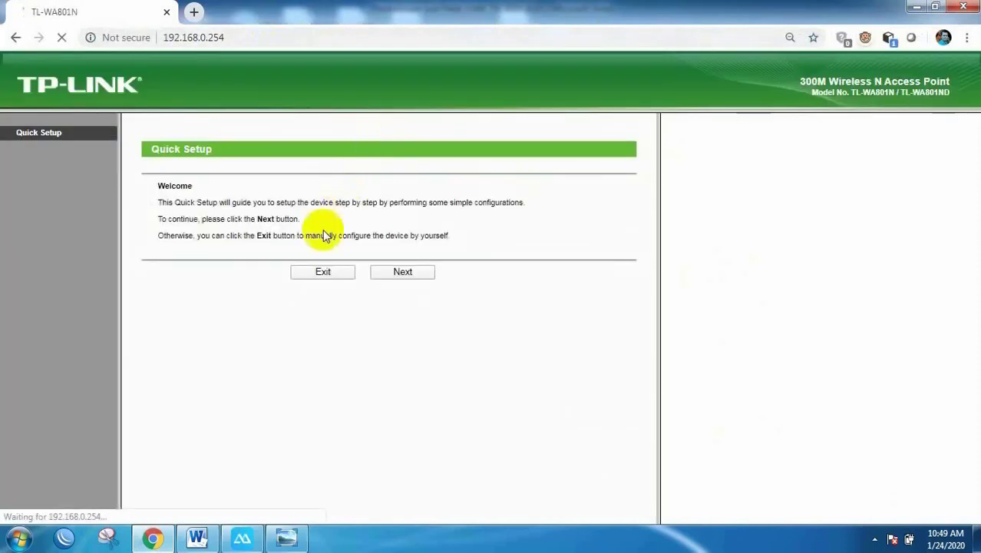
Step: Exit Quick Setup, disable WPS, and check the LAN page's current 192.168.0.254 address
click(322, 274)
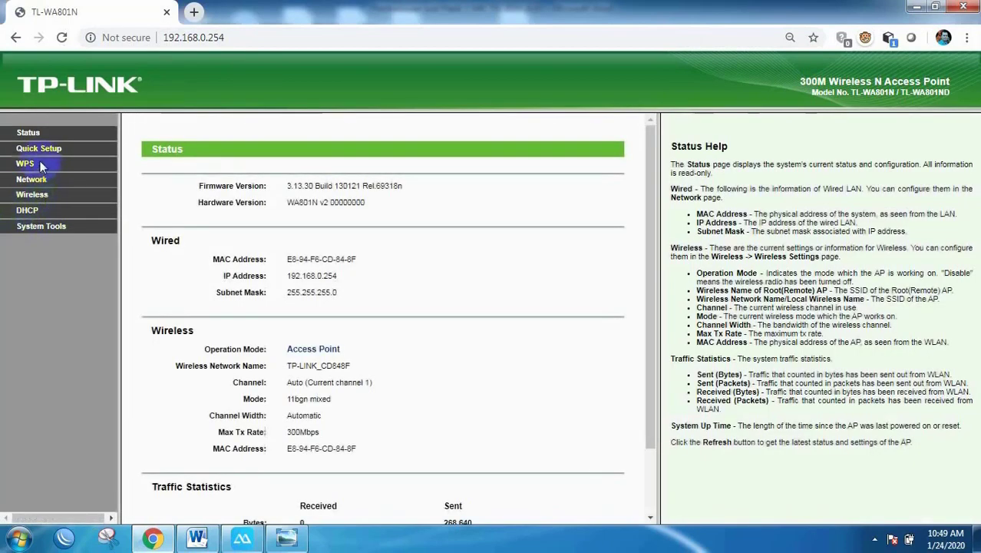
click(25, 166)
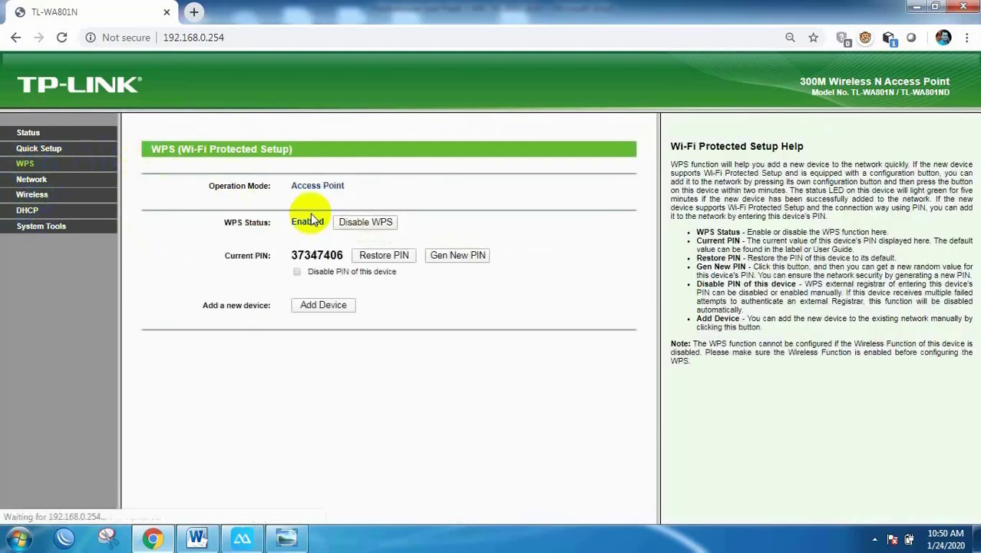
click(367, 222)
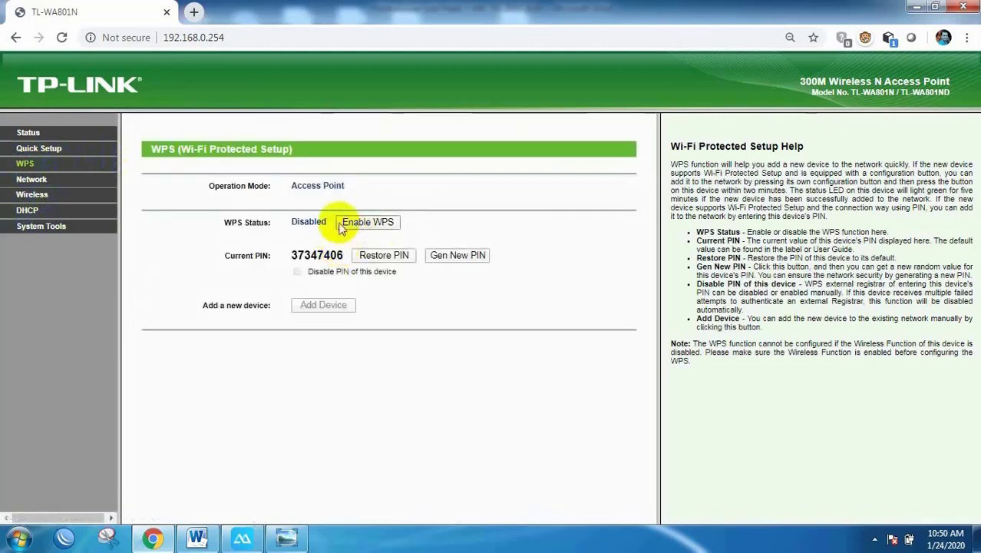
click(31, 180)
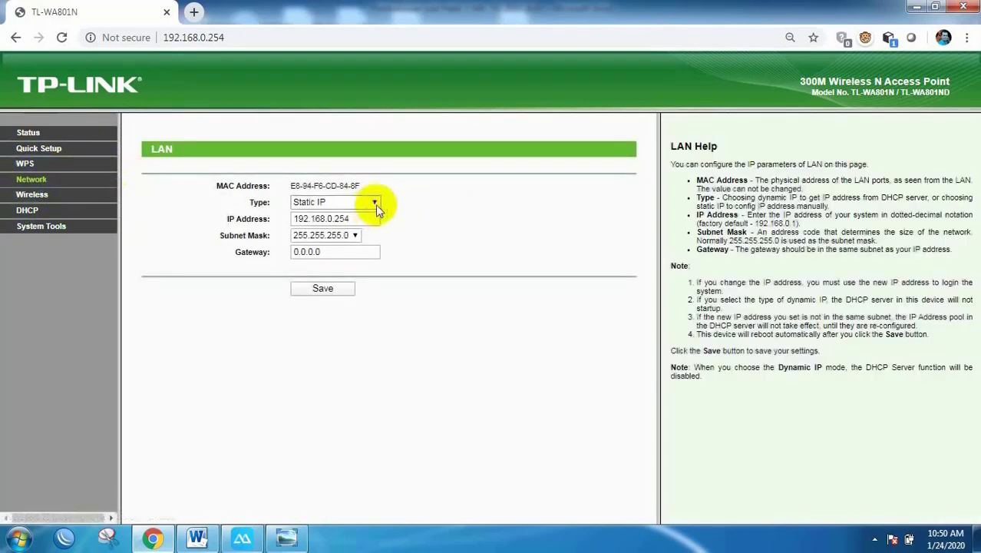
click(196, 537)
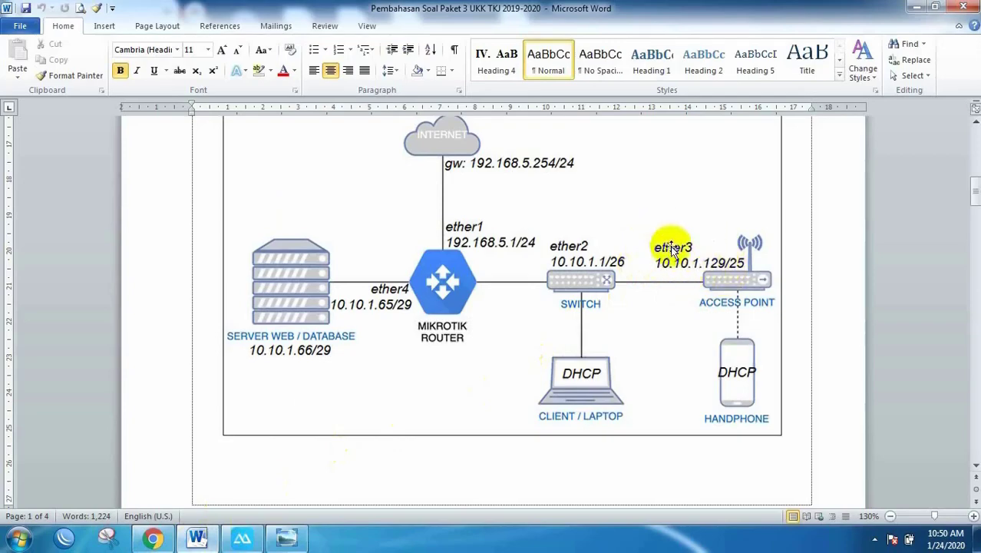
Step: Look up the Ether3 wireless address 10.10.1.129/25 in the exam sheet, then return to the LAN page
scroll(672, 250, up, 6)
scroll(673, 252, down, 12)
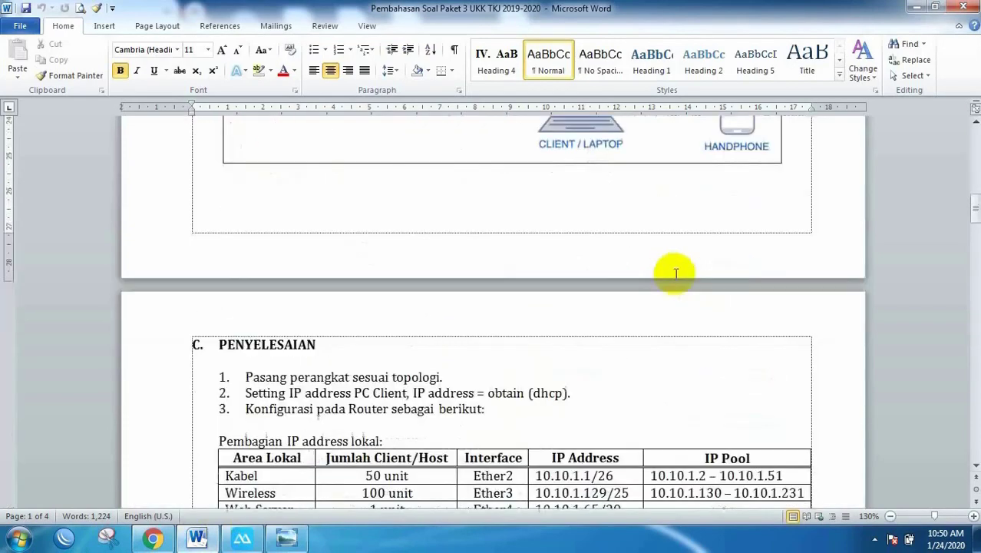
scroll(676, 273, down, 4)
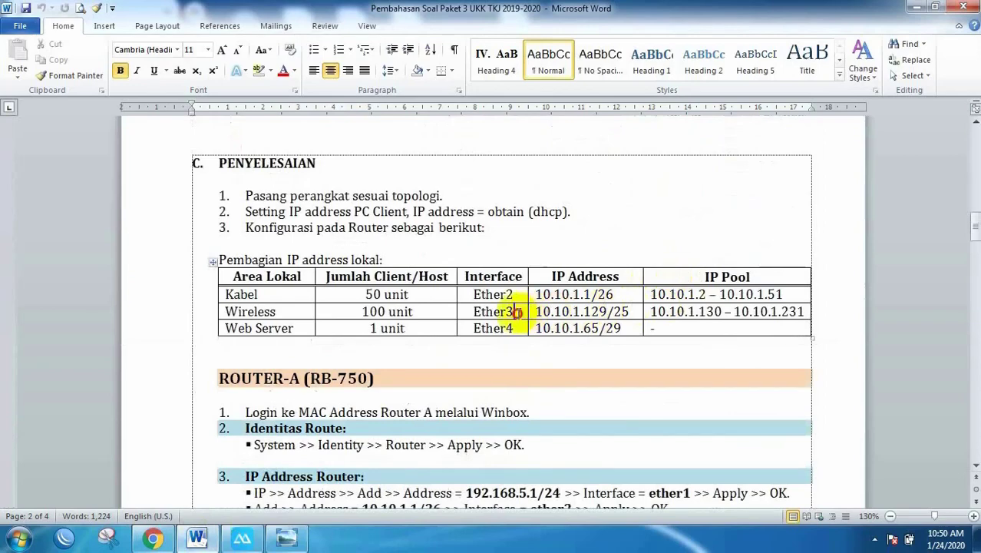
click(517, 312)
scroll(547, 307, up, 10)
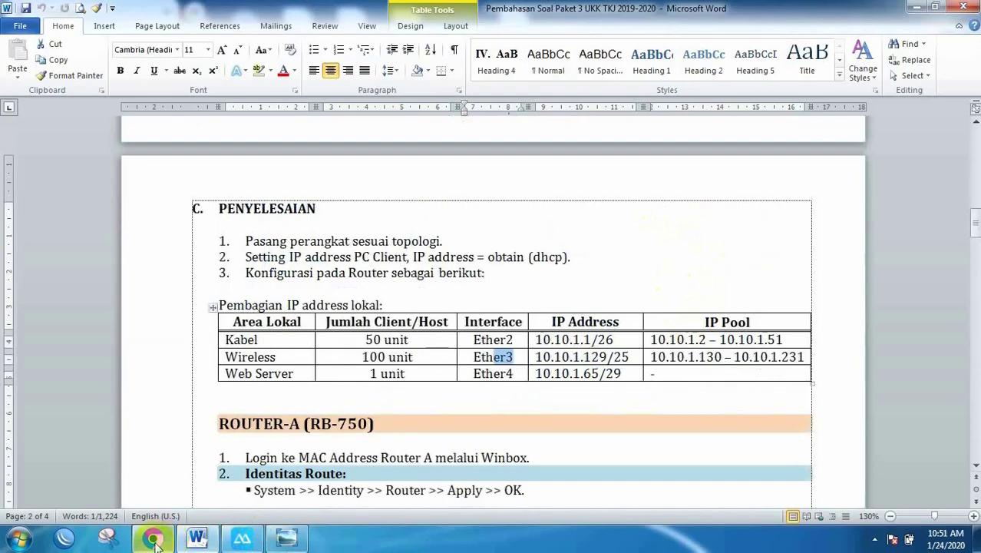
click(152, 538)
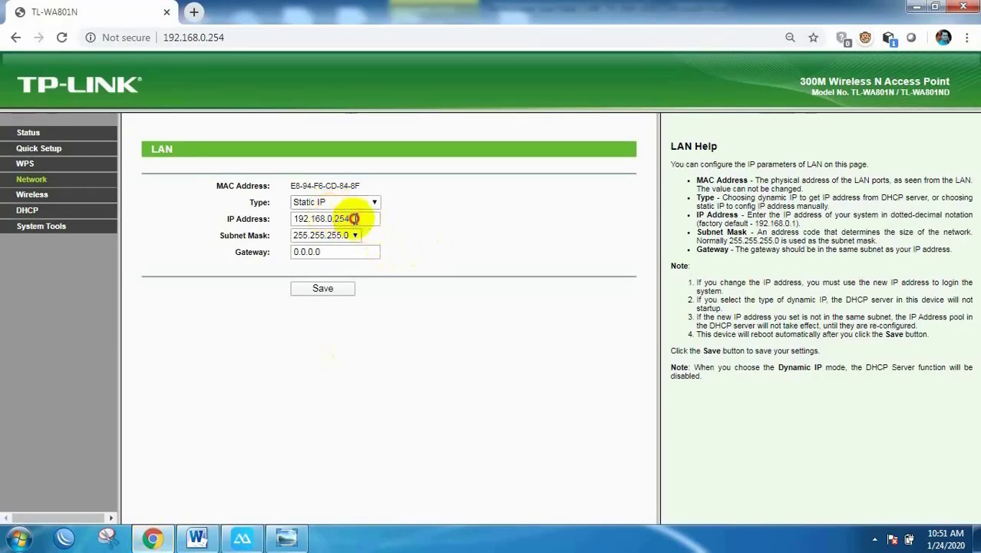
Step: Set the access point LAN IP to 10.10.1.130 with custom mask 255.255.255.128
drag(355, 218, 260, 218)
text(10.10.1.130)
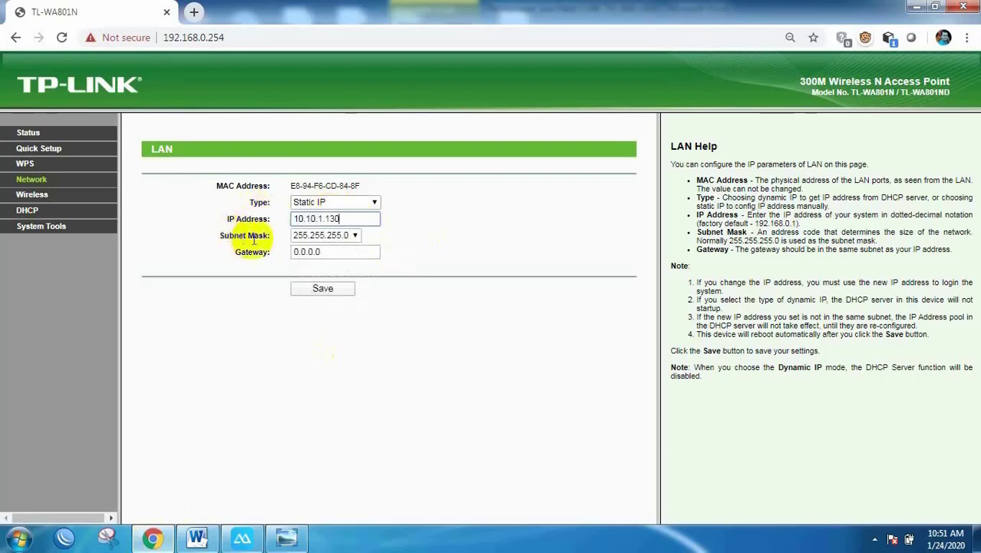
click(357, 236)
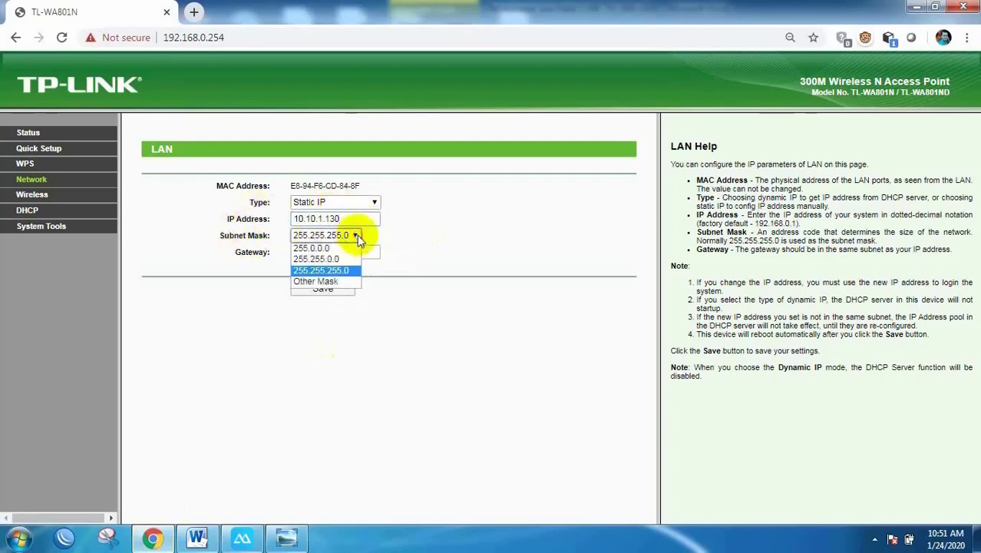
click(321, 281)
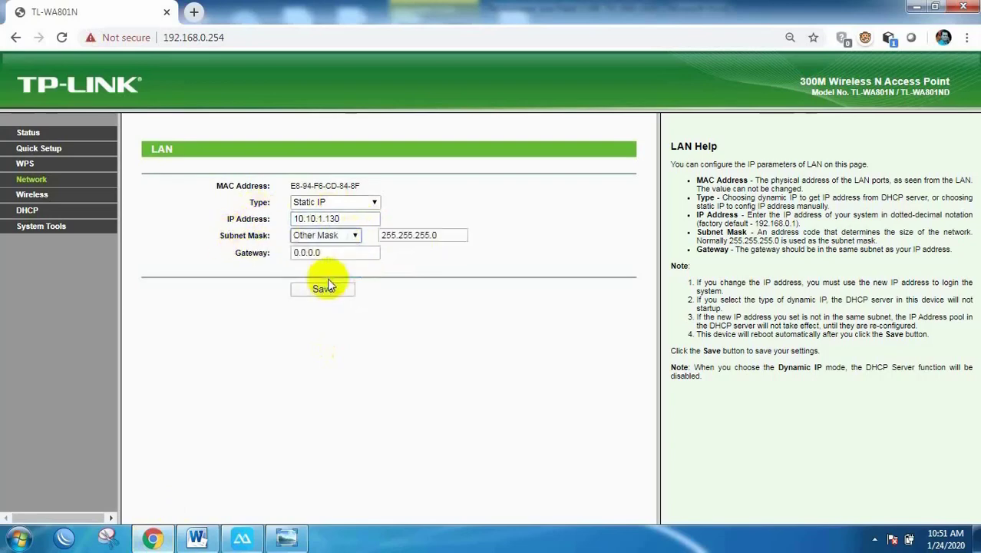
click(435, 235)
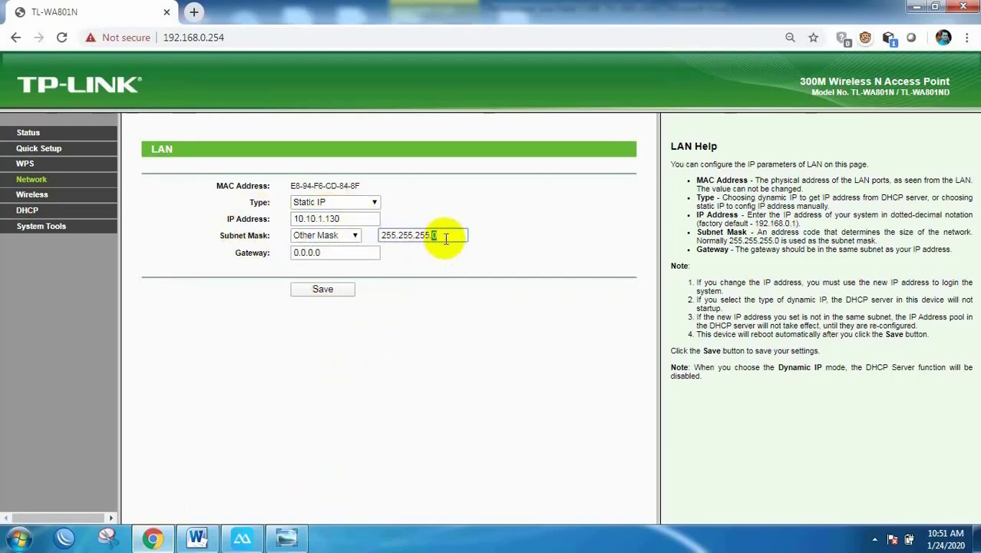
text(128)
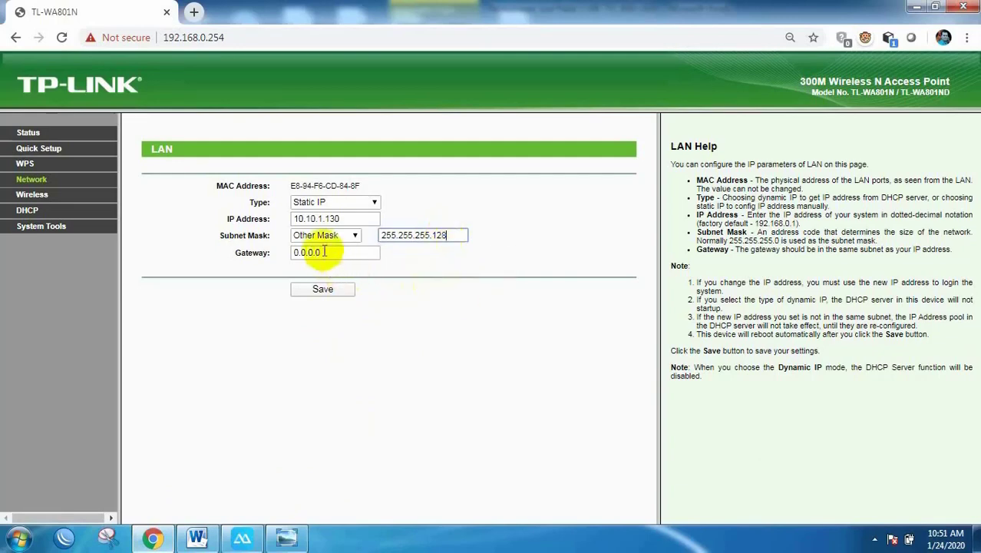
Step: Set the gateway to the exam sheet's wireless address 10.10.1.129 and save the LAN settings
double_click(311, 252)
click(201, 542)
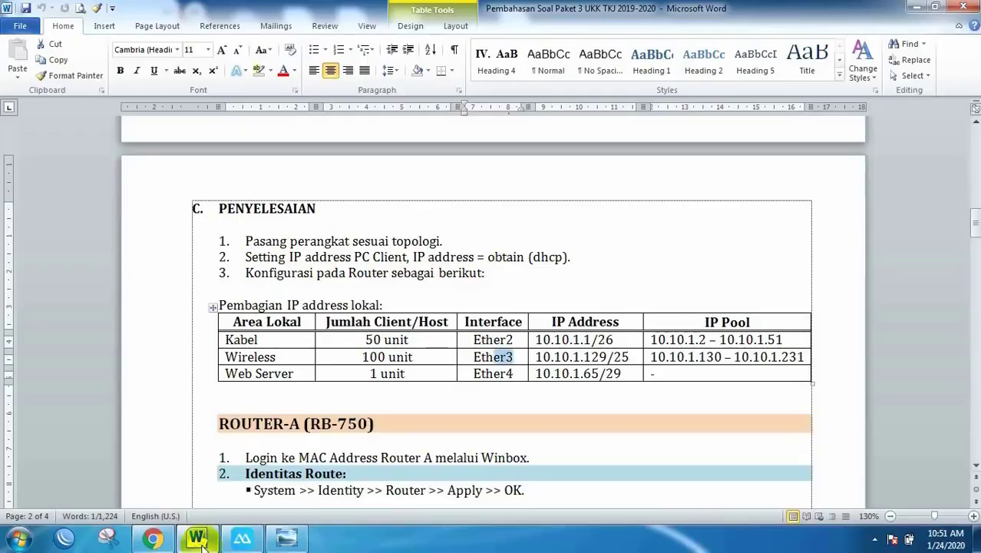
drag(628, 357, 528, 357)
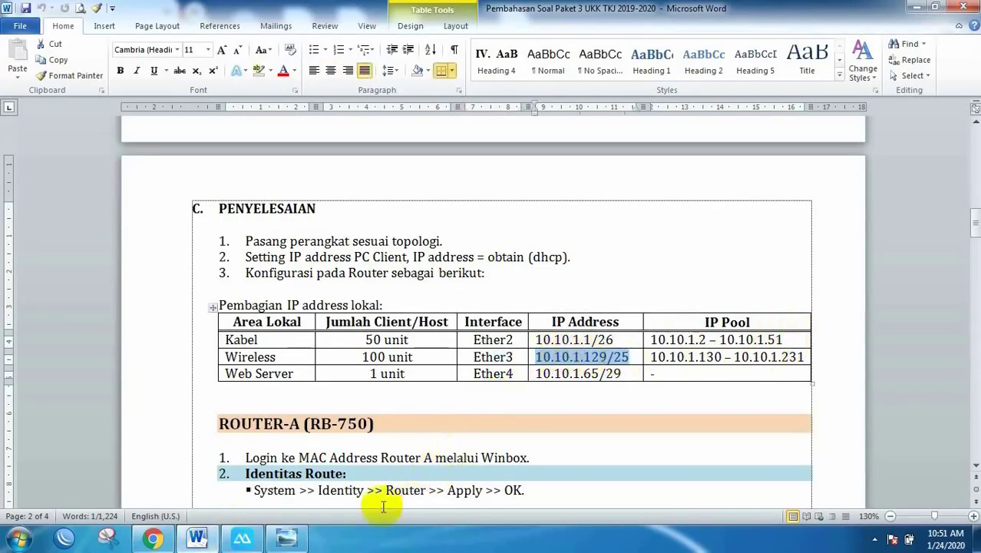
click(153, 538)
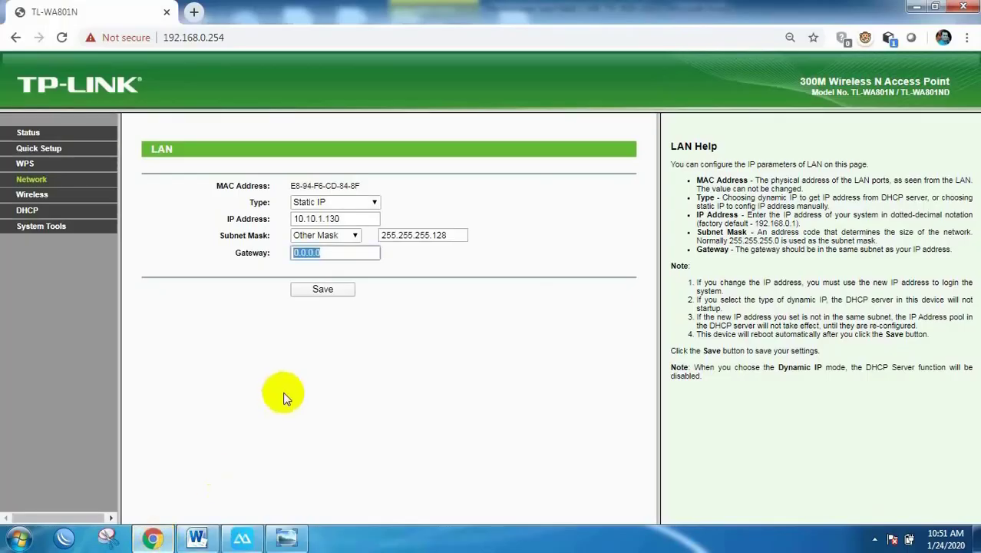
text(10)
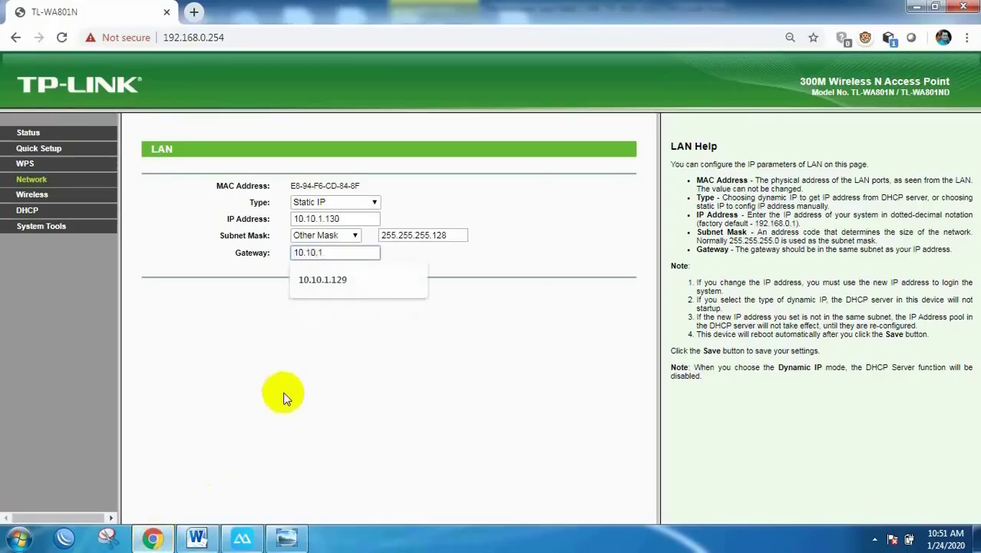
text(.10.1.129)
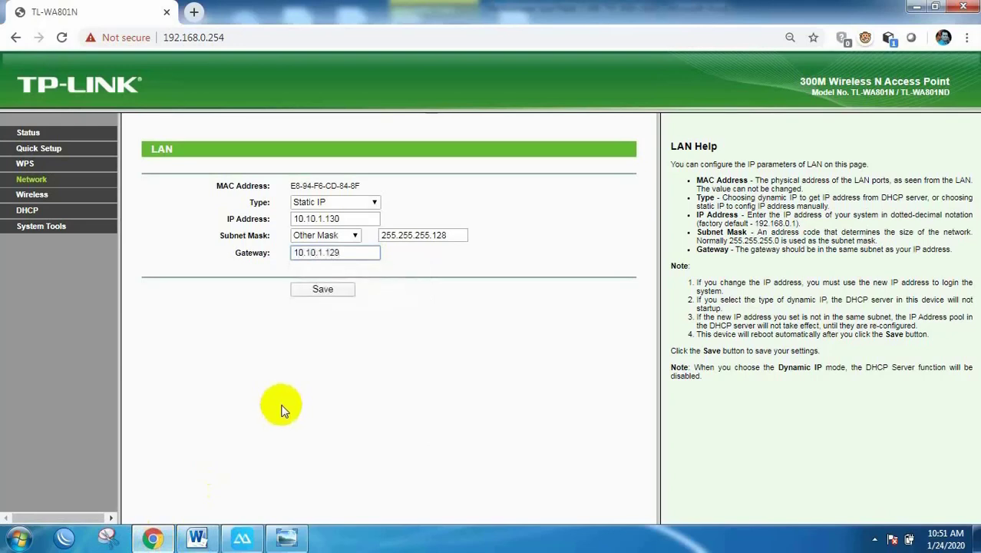
click(323, 291)
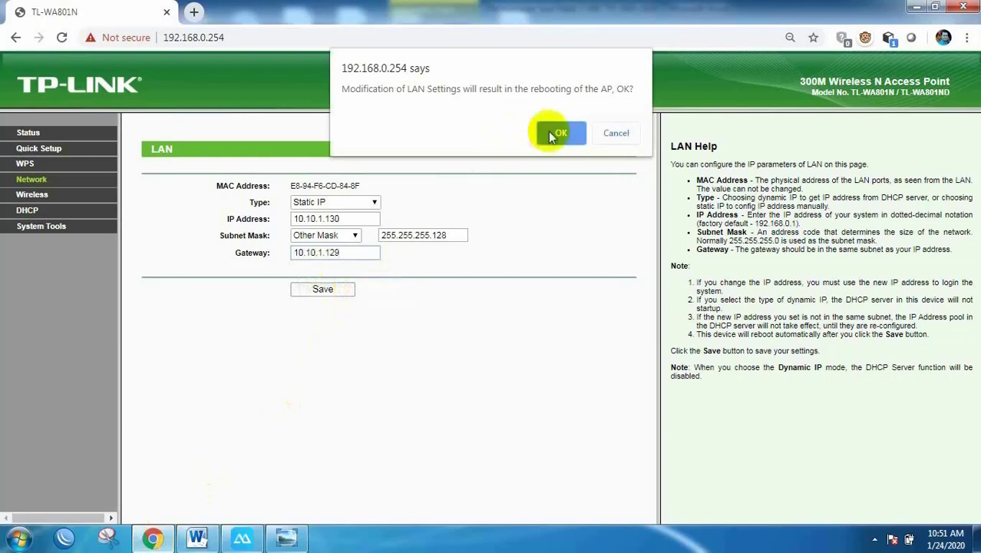
Step: Confirm the reboot so the access point restarts with its new LAN settings, then review the exam sheet
click(556, 131)
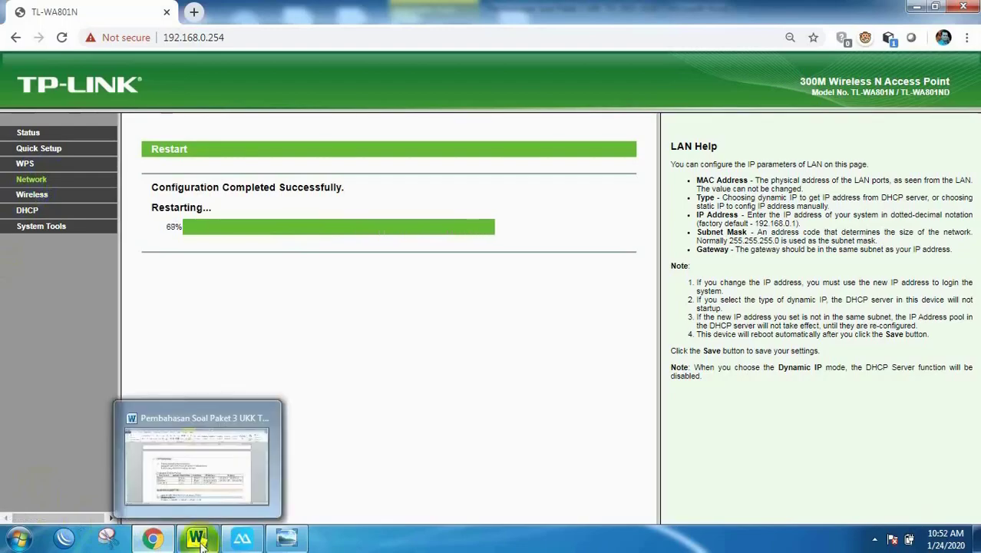
click(192, 438)
scroll(613, 386, up, 15)
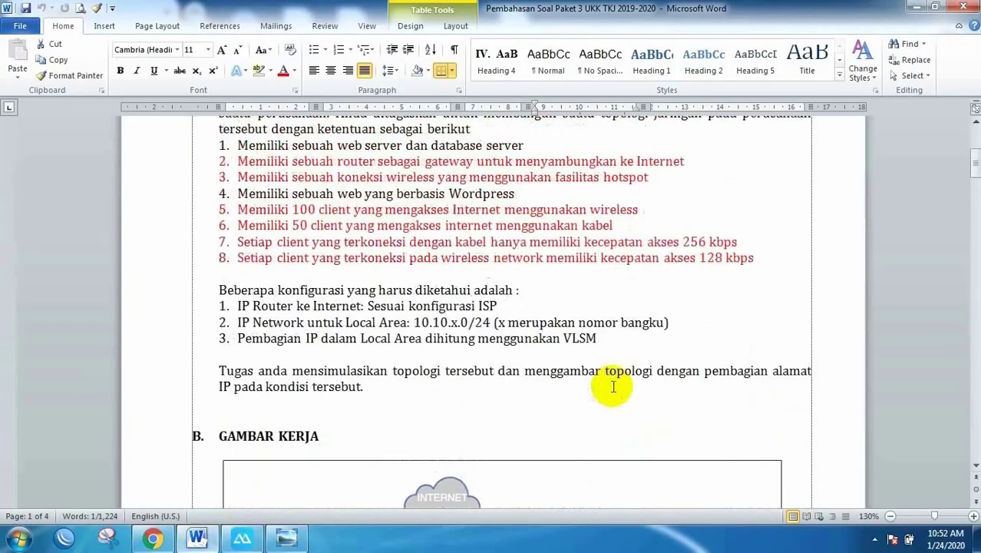
scroll(613, 386, up, 3)
scroll(614, 386, down, 5)
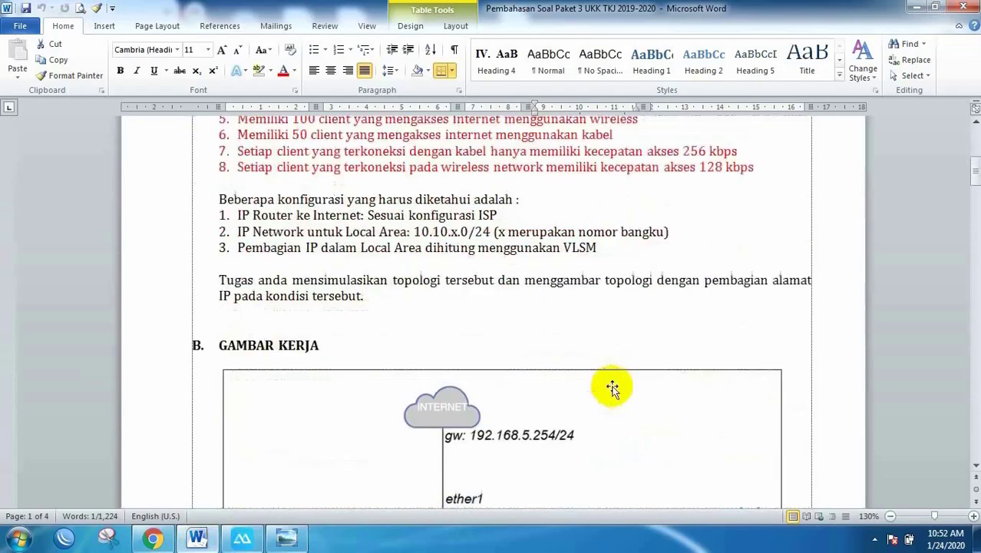
scroll(613, 386, down, 14)
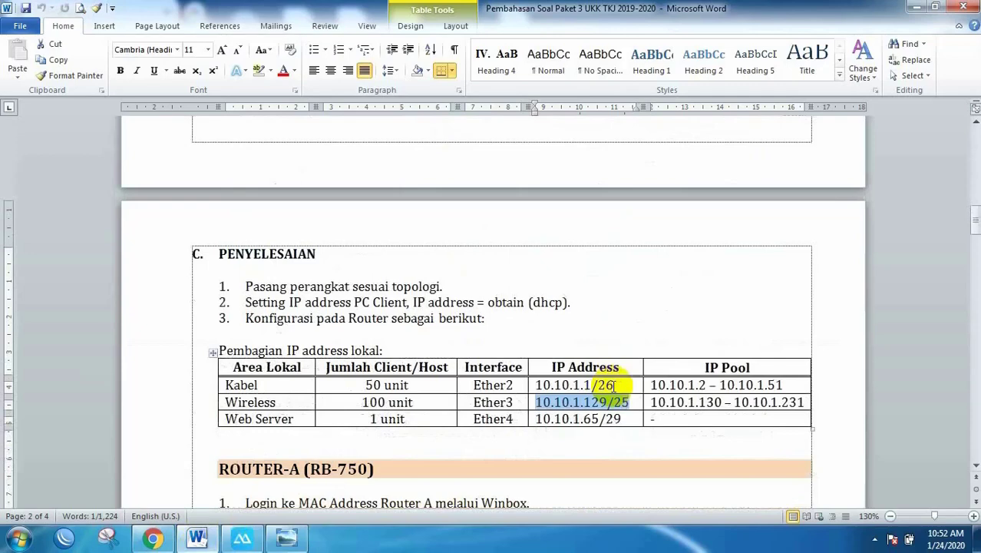
scroll(613, 386, up, 7)
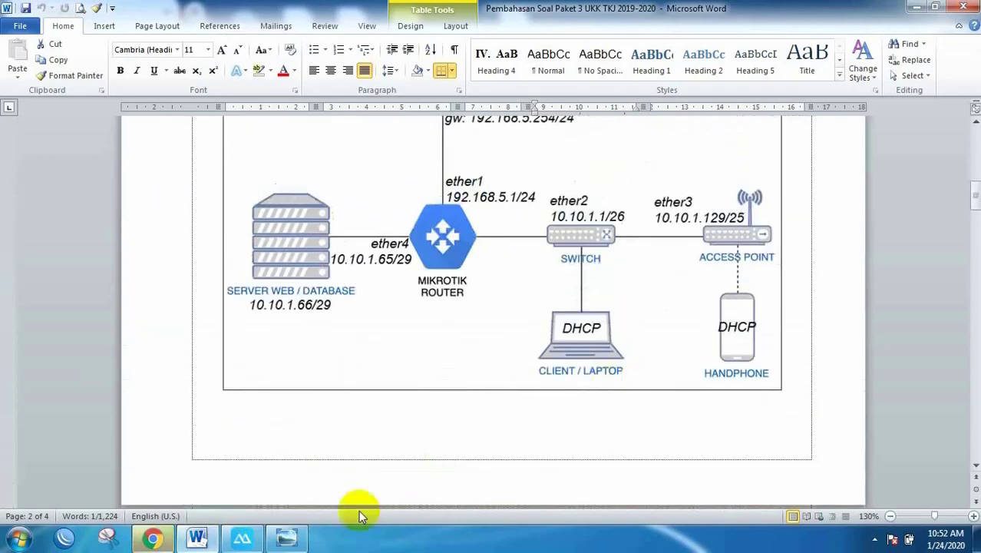
scroll(434, 396, up, 2)
click(153, 537)
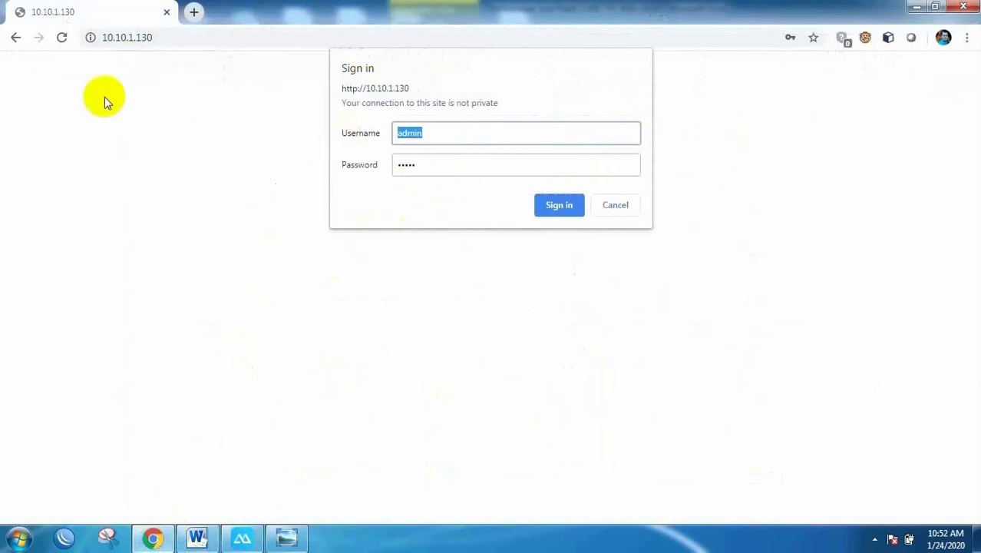
Step: Sign in to the access point at 10.10.1.130 and open its Wireless Settings page
click(559, 206)
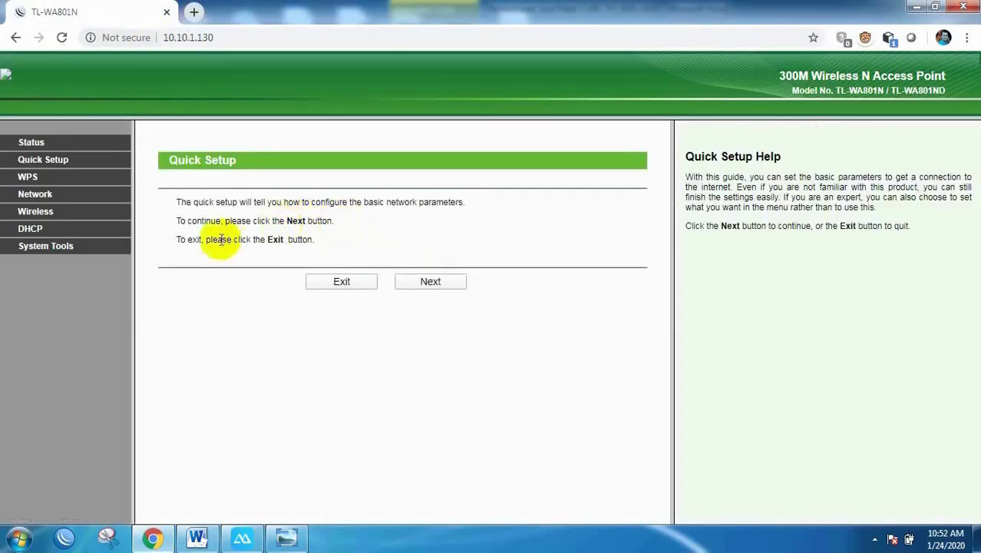
click(874, 539)
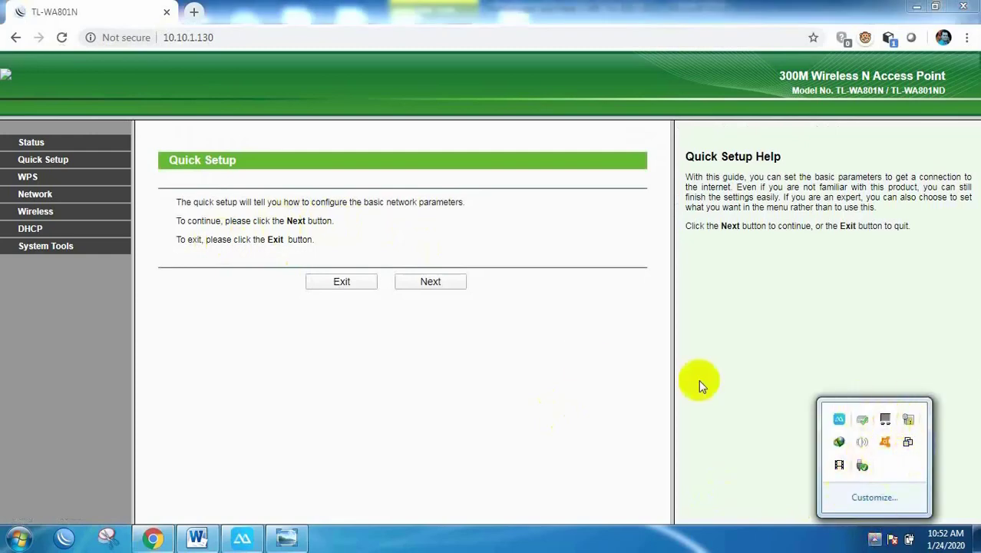
click(28, 235)
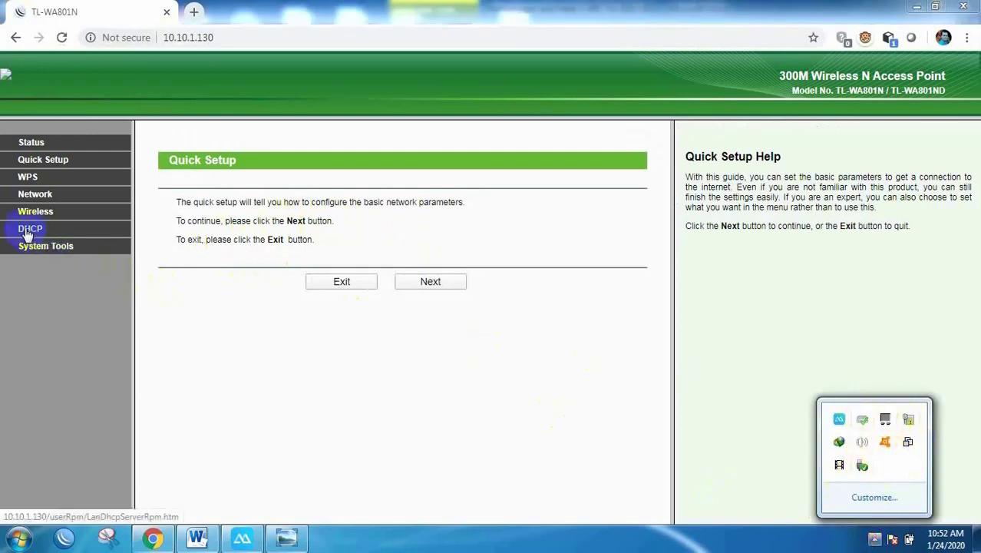
click(42, 216)
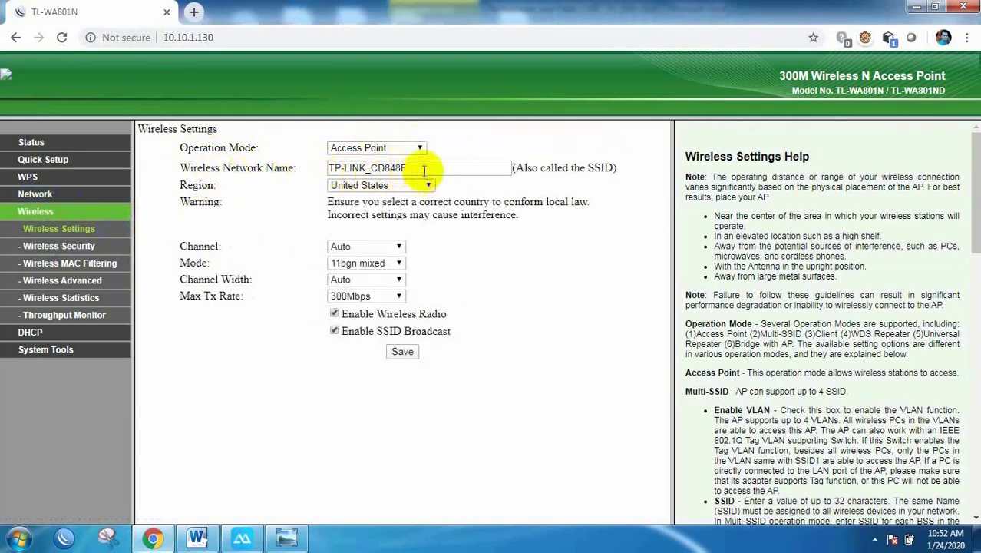
Step: Replace the network name TP-LINK_CD848F with Siswa@UKK2020 and save
drag(413, 169, 328, 167)
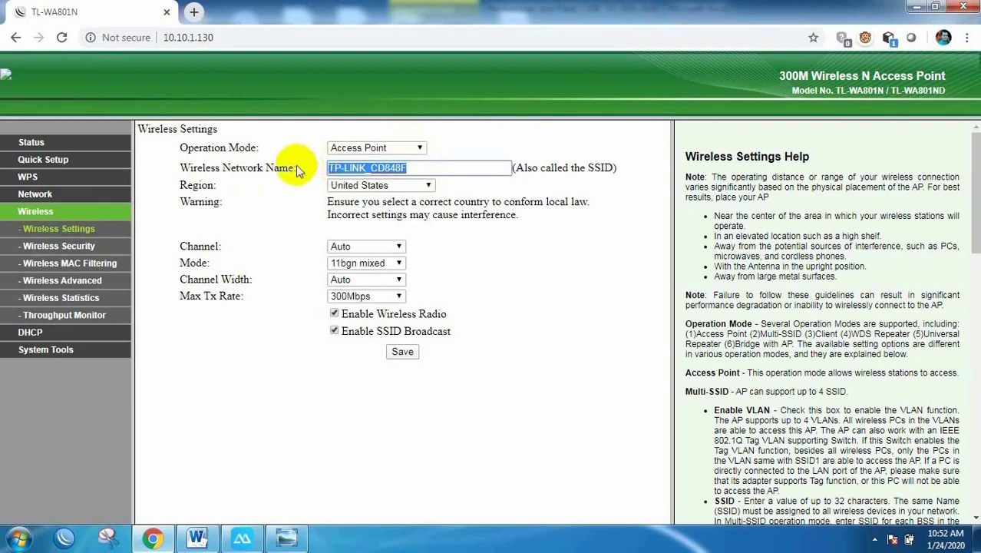
text(Sisw)
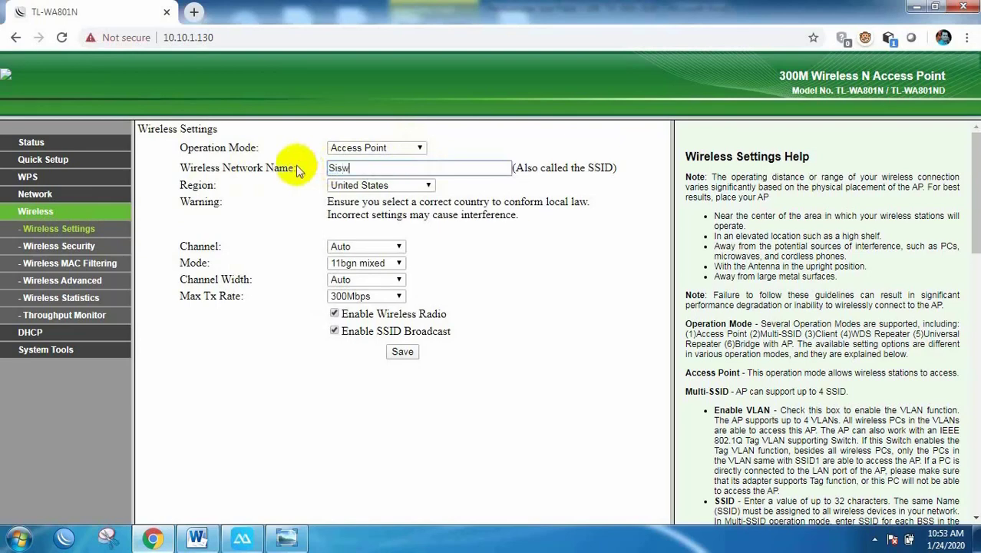
text(a@UKK2020)
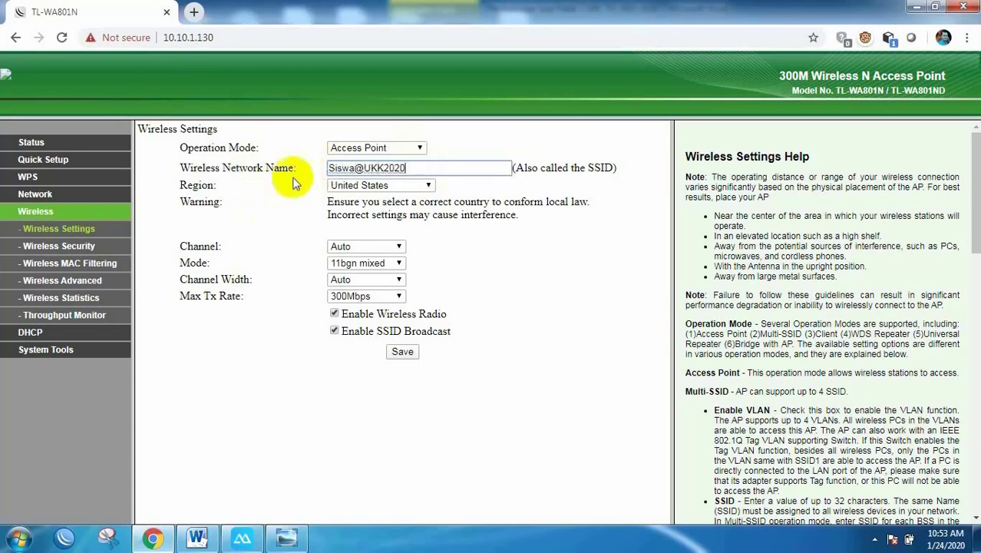
click(404, 352)
click(404, 353)
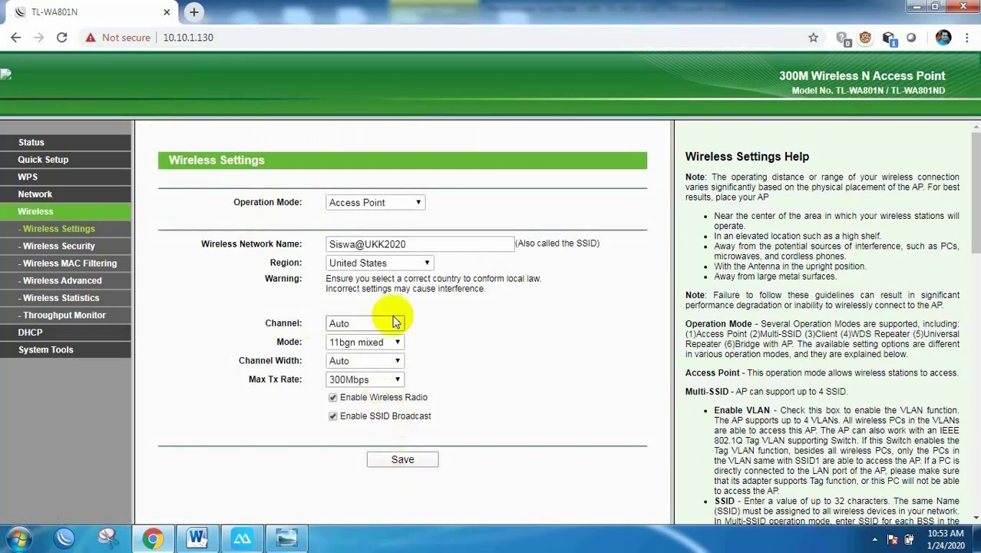
click(404, 461)
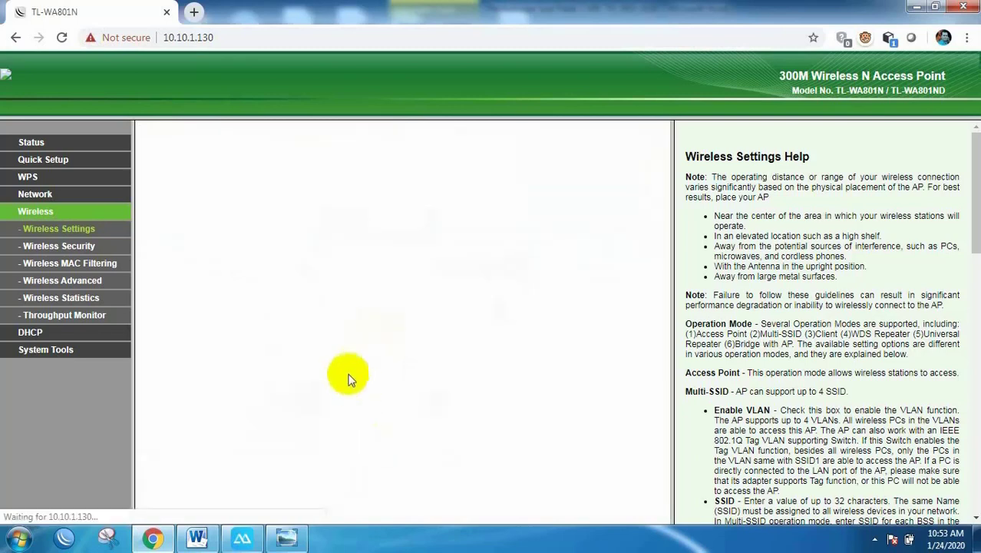
Step: Review the Wireless Security page, then set the DHCP server to Disable on the DHCP page
click(59, 246)
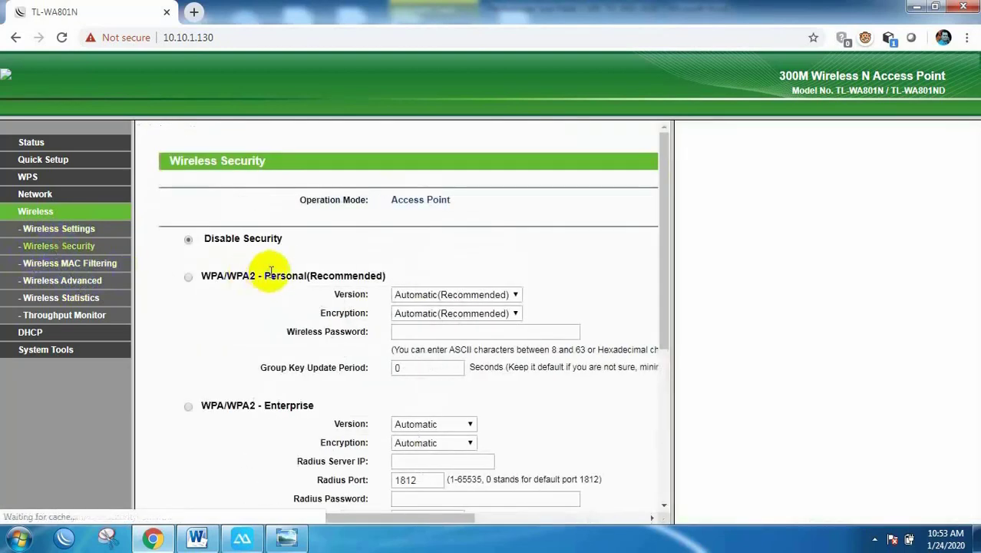
scroll(290, 268, down, 1)
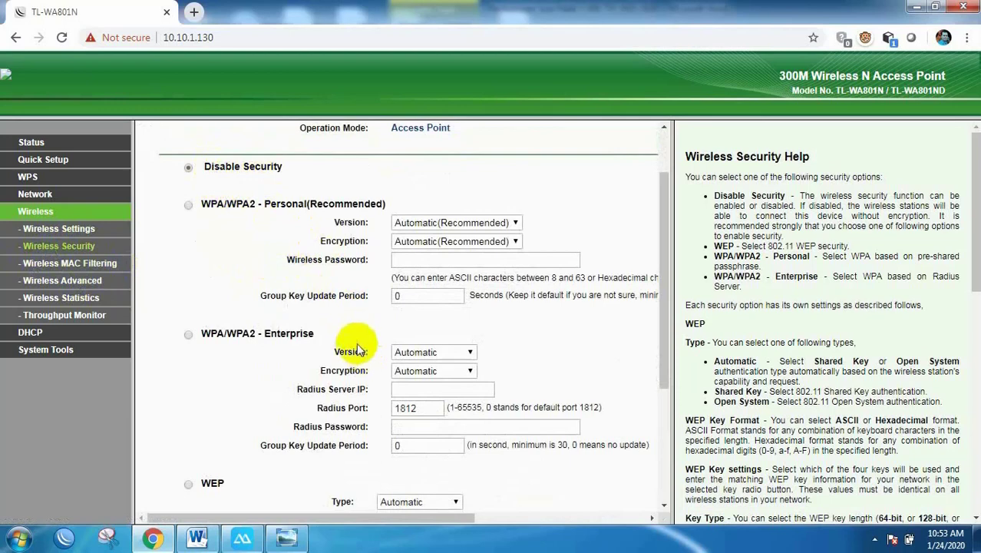
scroll(338, 341, down, 3)
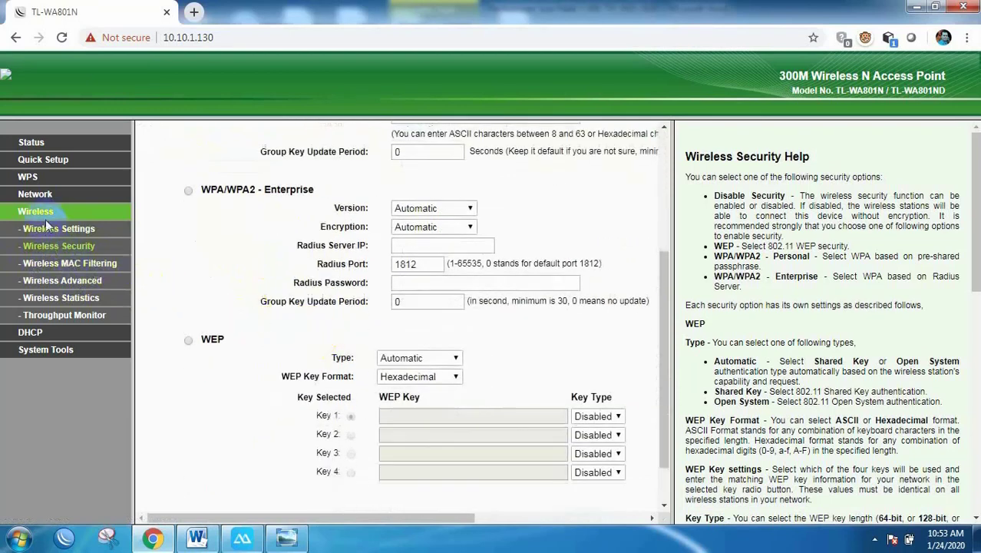
click(32, 336)
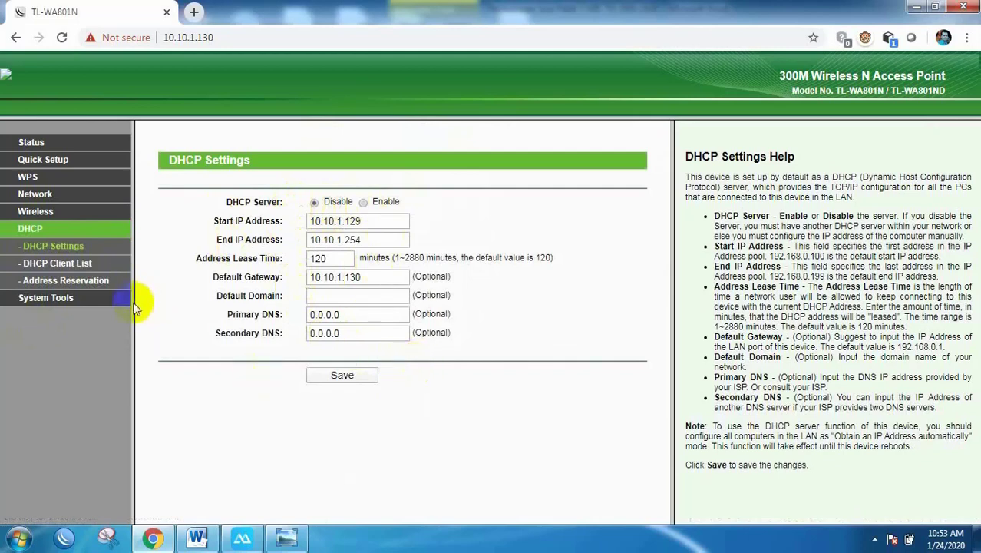
Step: Save the disabled DHCP server setting and confirm rebooting the access point
click(342, 378)
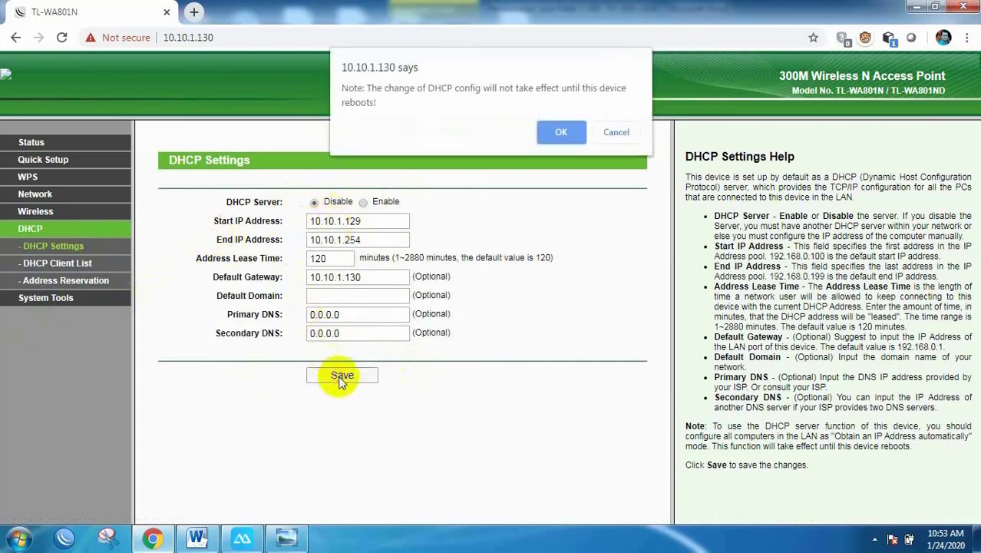
click(560, 134)
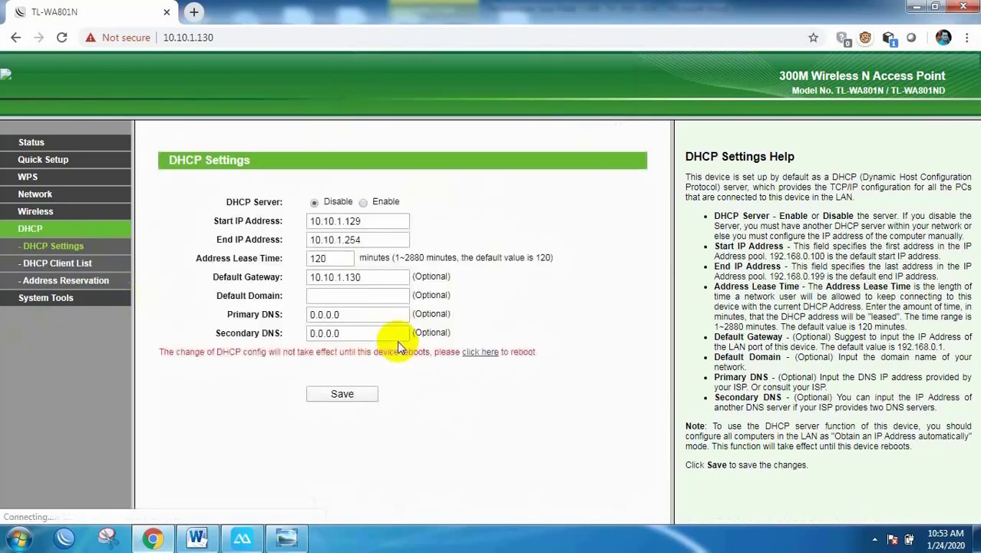
click(484, 353)
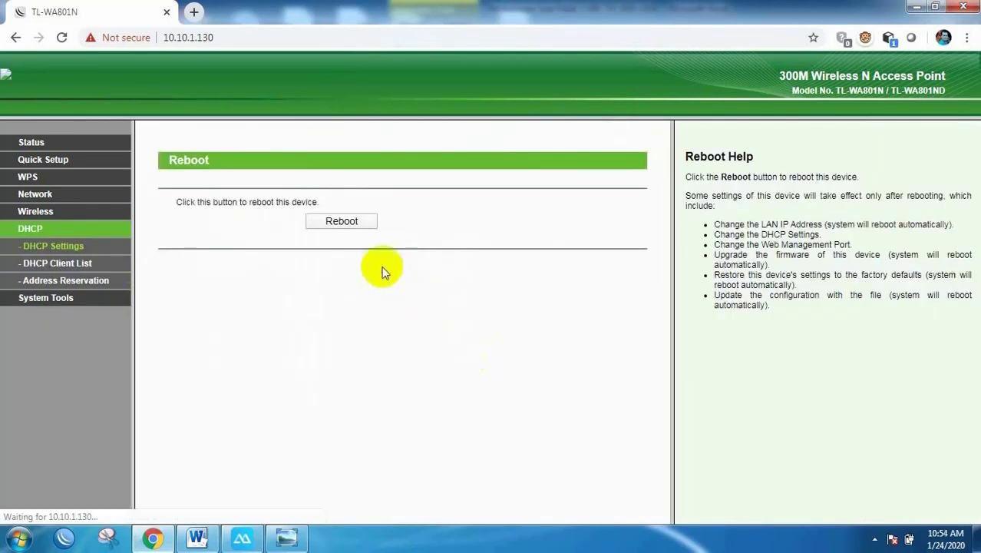
click(341, 220)
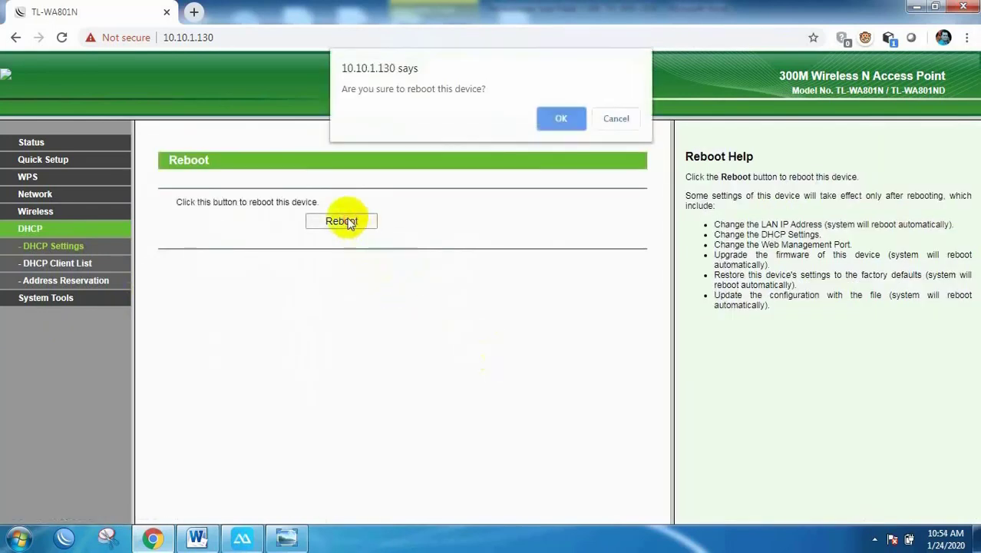
click(558, 114)
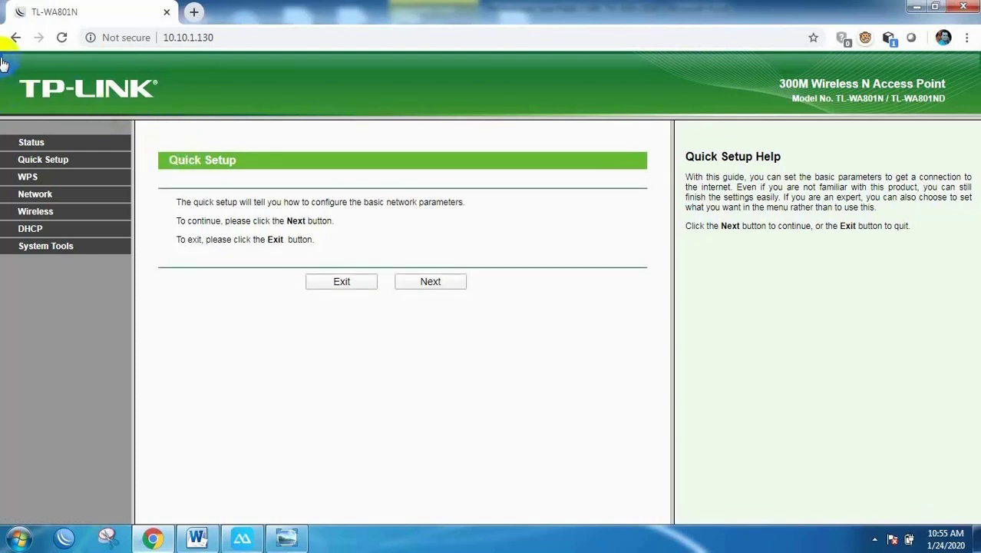
Step: Open Network and Sharing Center from the tray network icon, then check the Word exam sheet
click(874, 539)
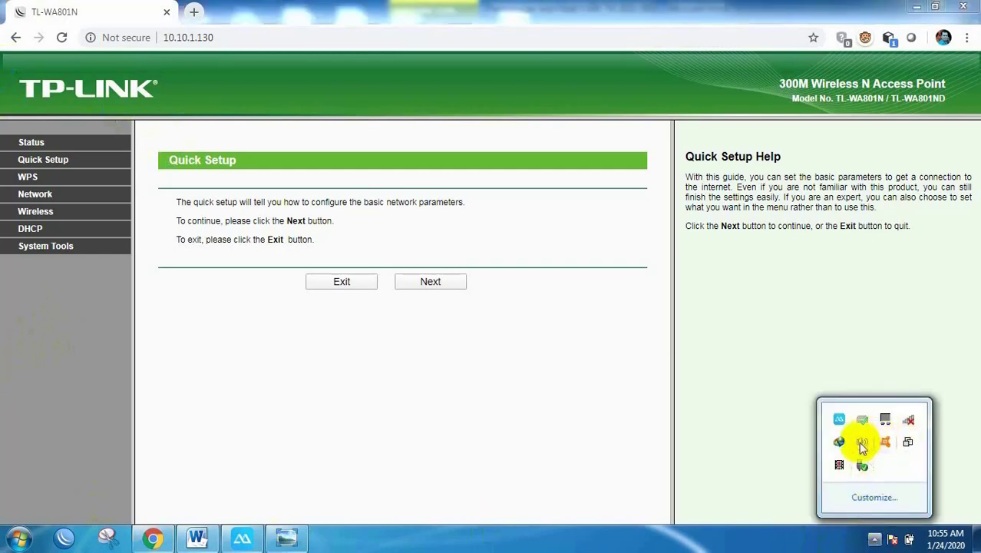
right_click(911, 425)
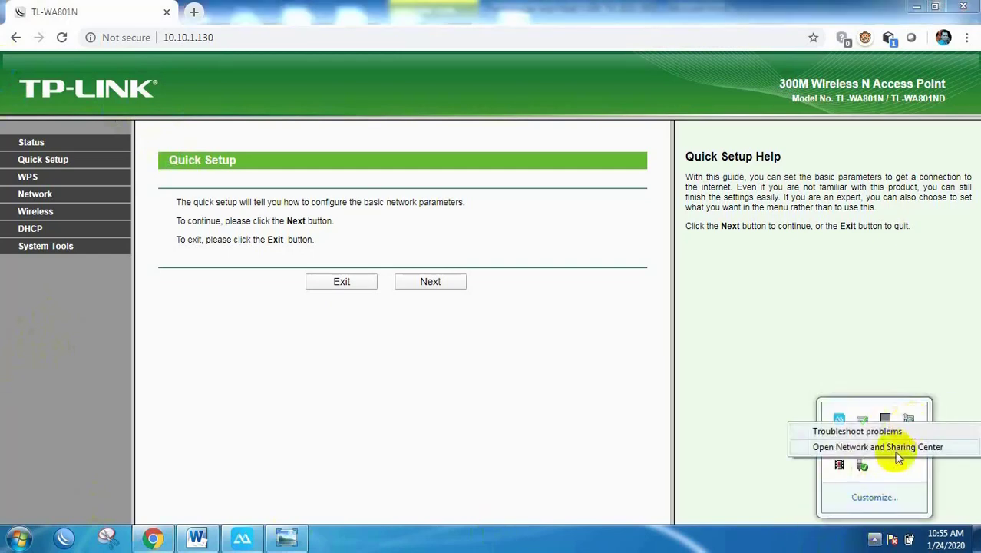
click(906, 445)
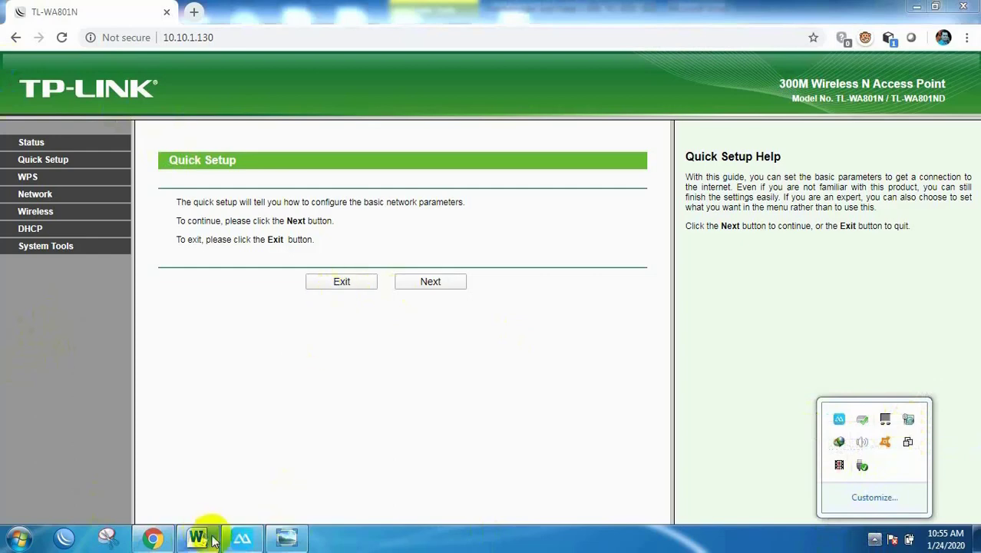
mouse_move(199, 541)
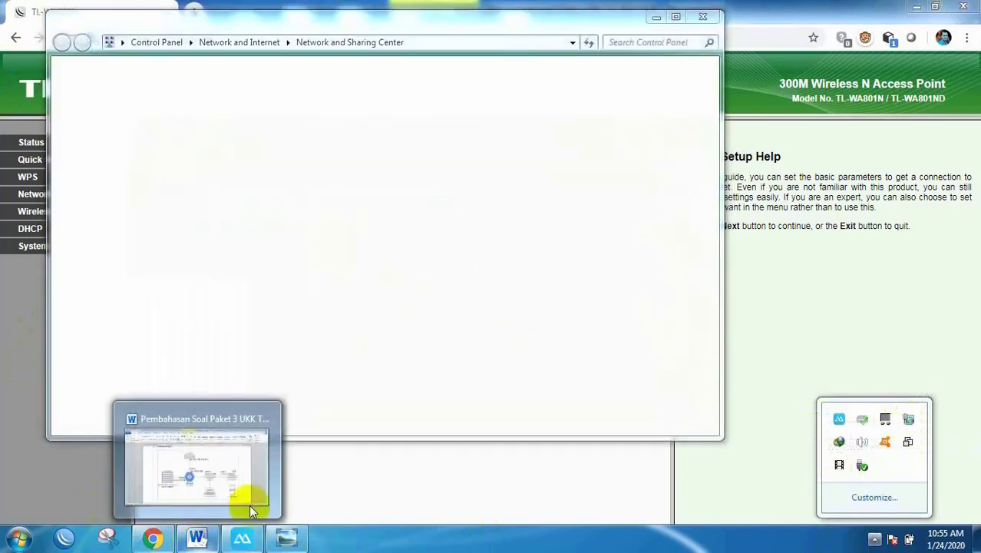
click(247, 499)
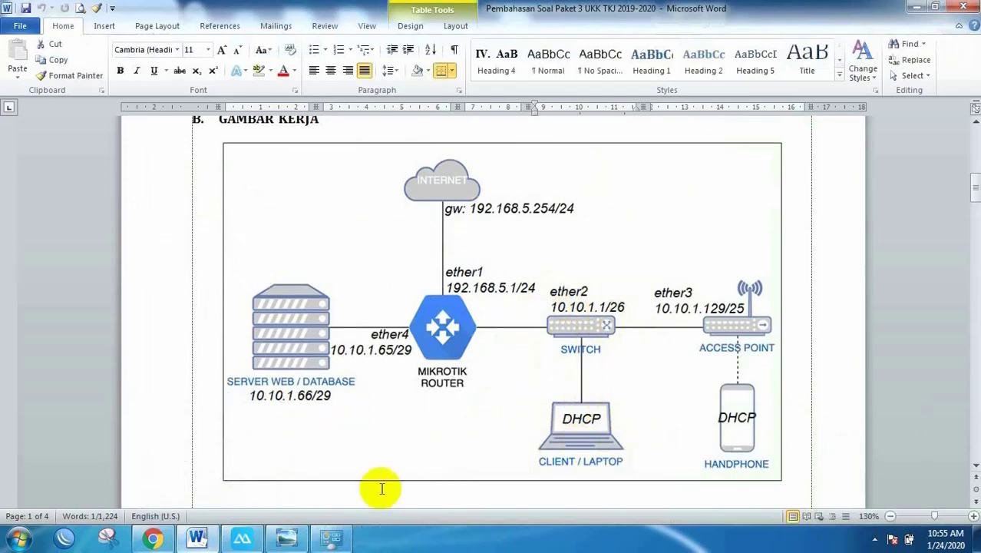
Step: Confirm Local Area Connection has DHCP address 10.10.1.51 and gateway 10.10.1.1, then launch WinBox
click(333, 542)
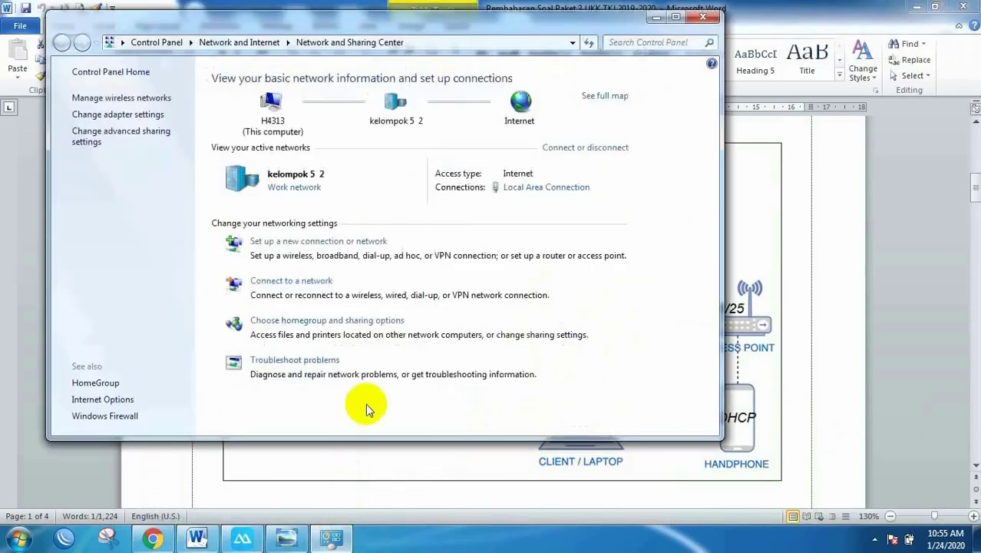
click(529, 192)
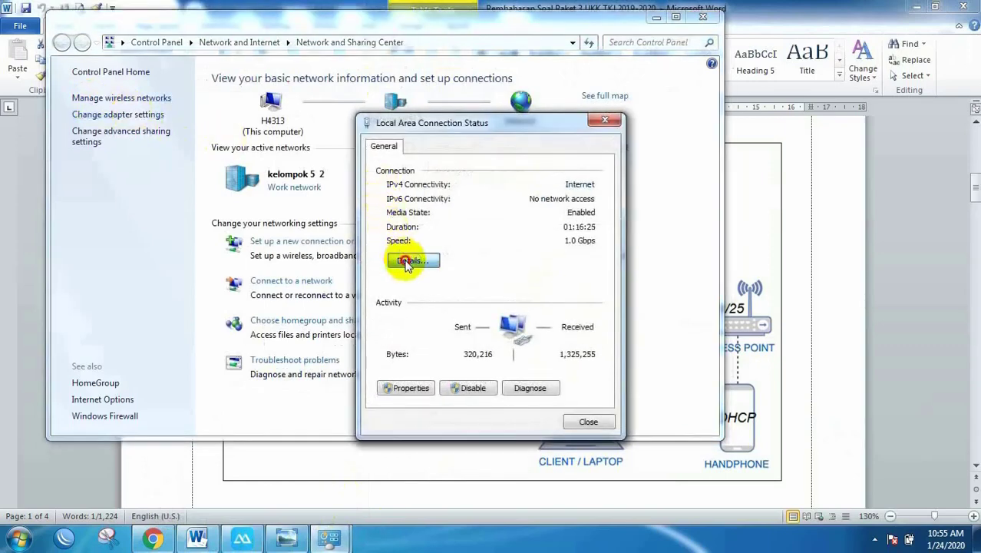
click(406, 262)
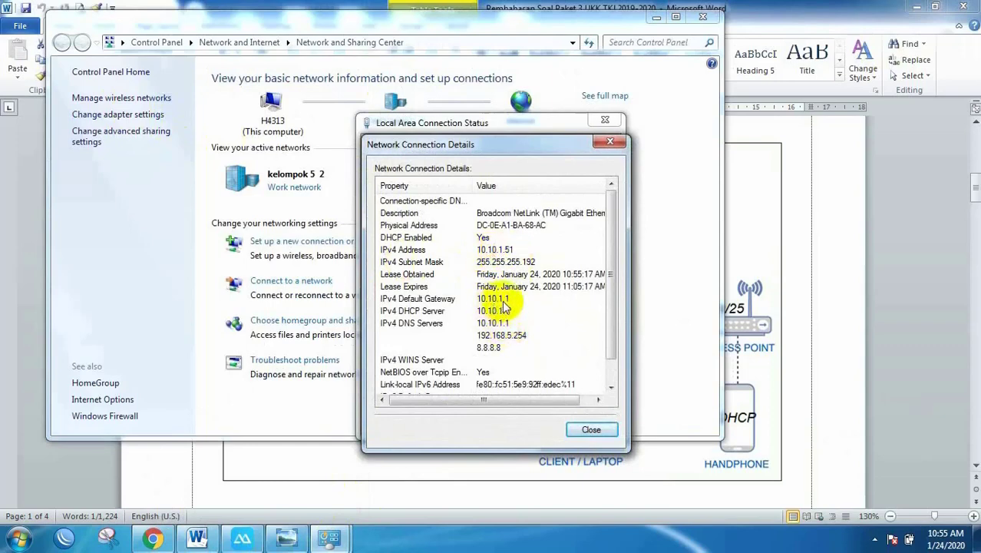
click(583, 431)
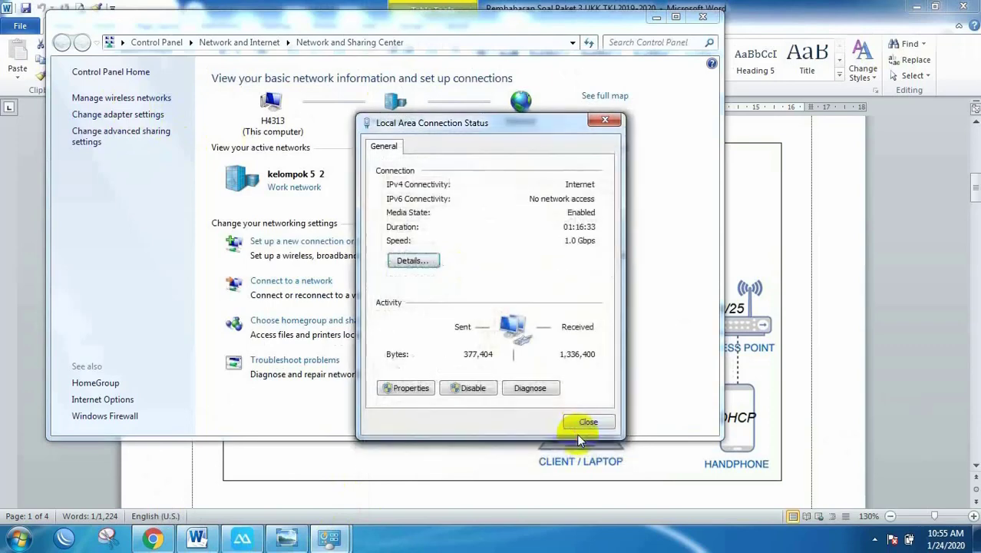
click(590, 425)
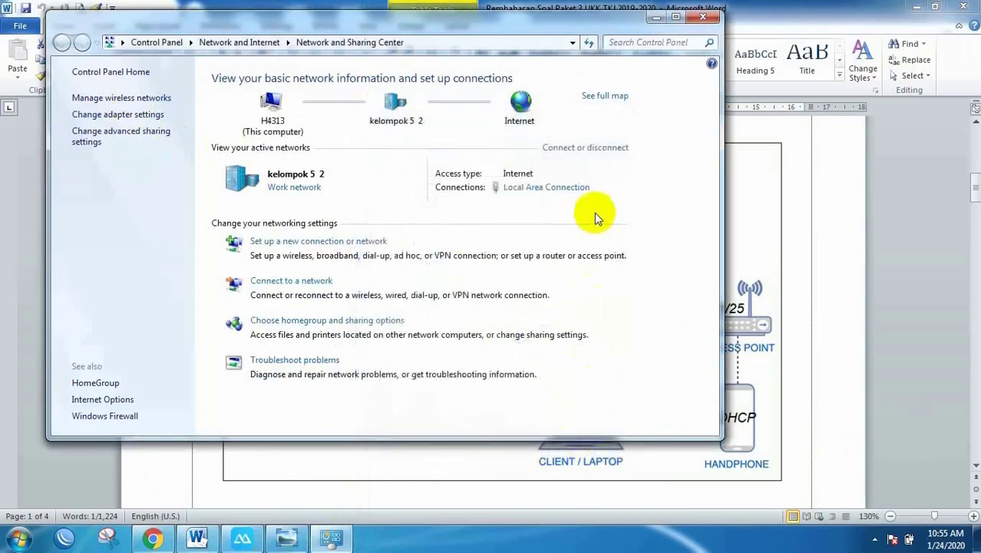
click(69, 538)
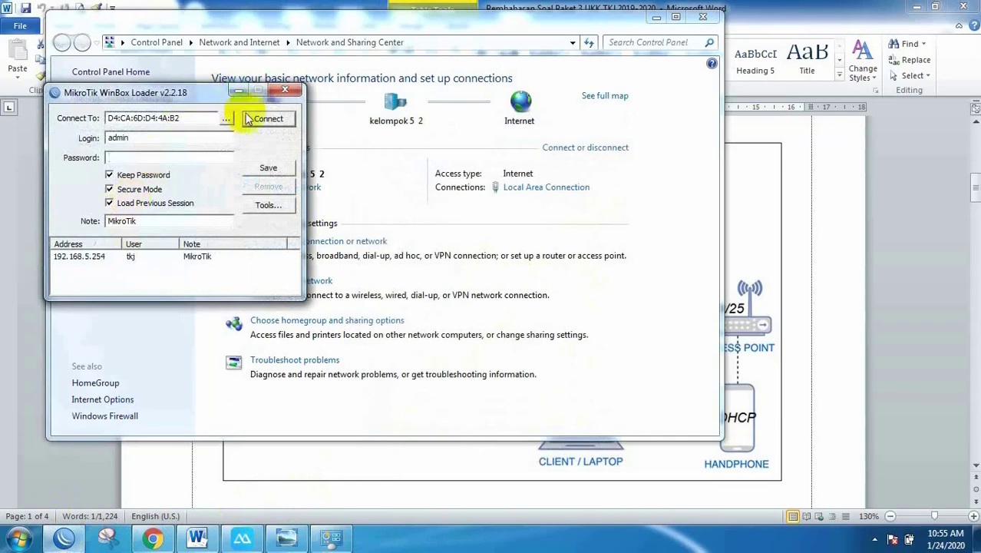
Step: Connect to the router, list hotspot users user1–user7, then show the mirrored phone beside the Word diagram
click(267, 120)
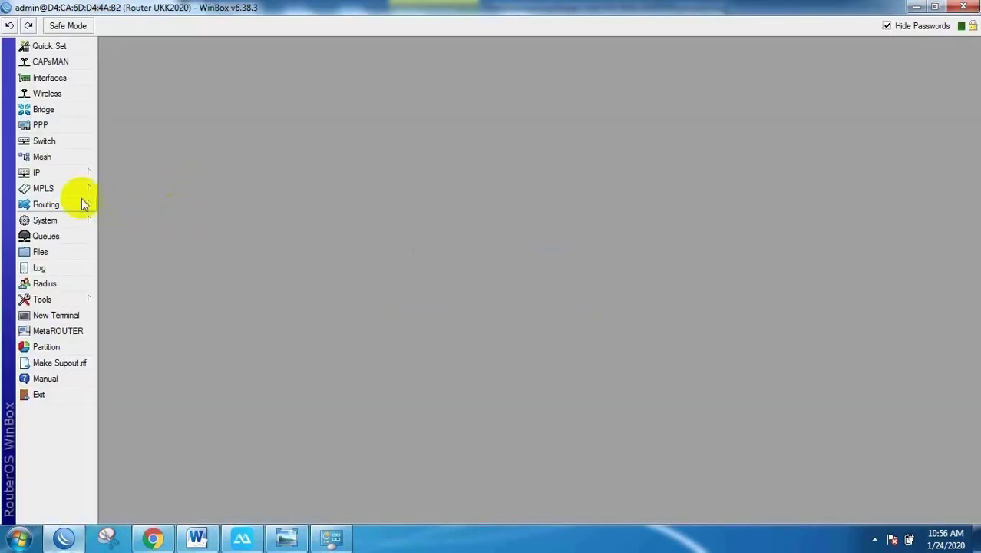
click(62, 173)
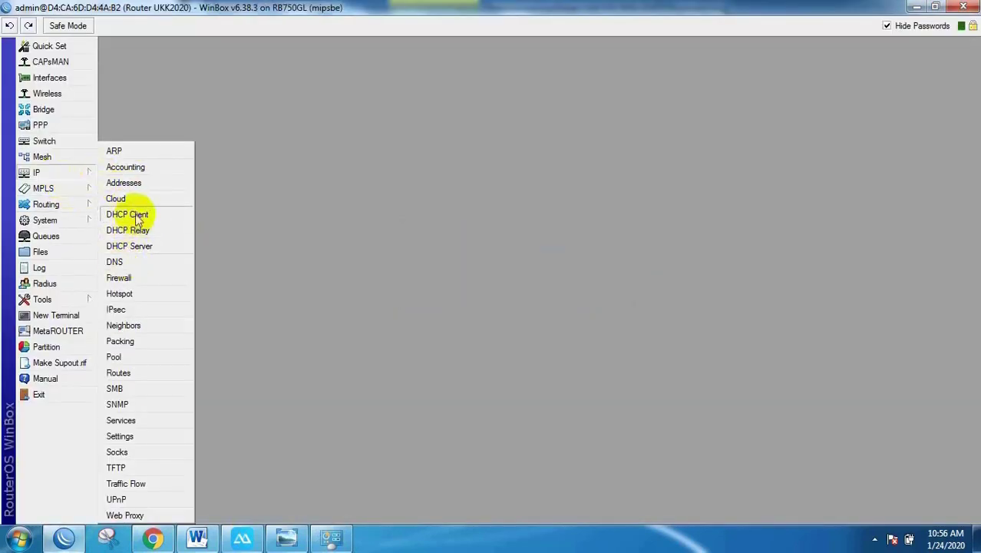
click(119, 293)
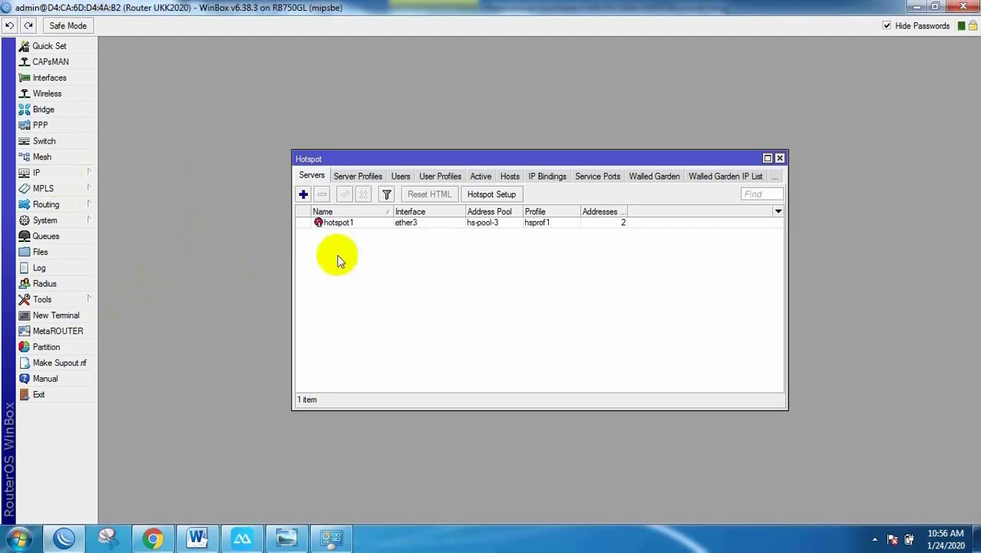
click(401, 176)
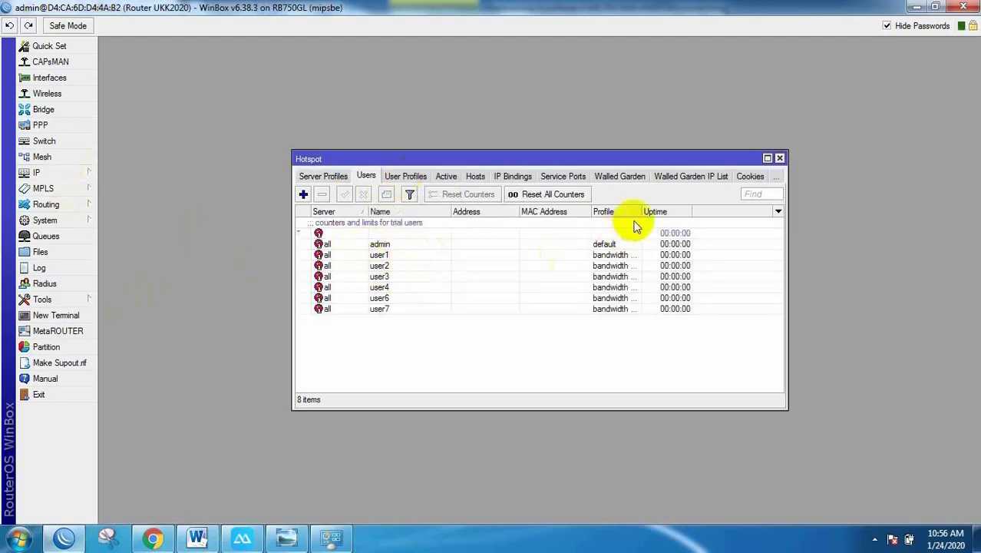
click(196, 537)
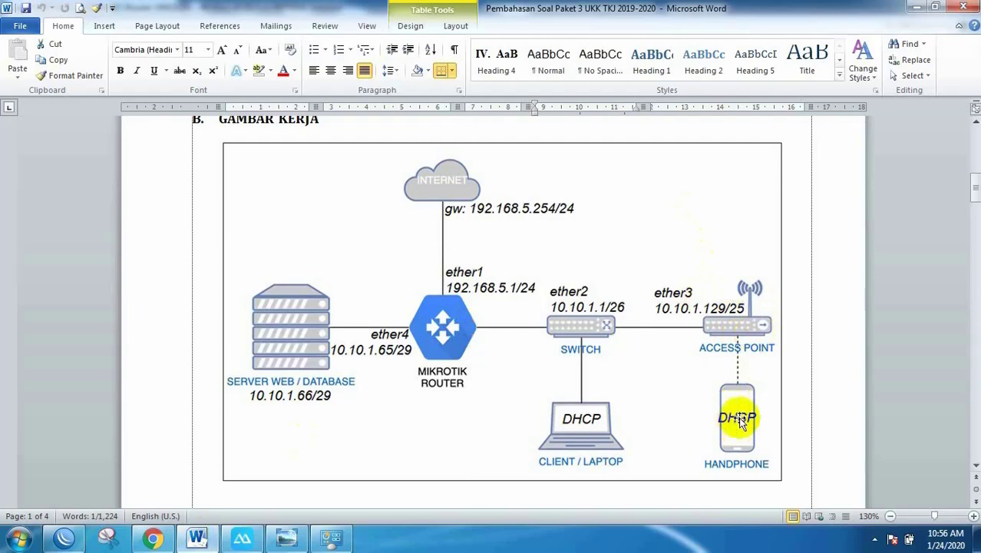
click(242, 537)
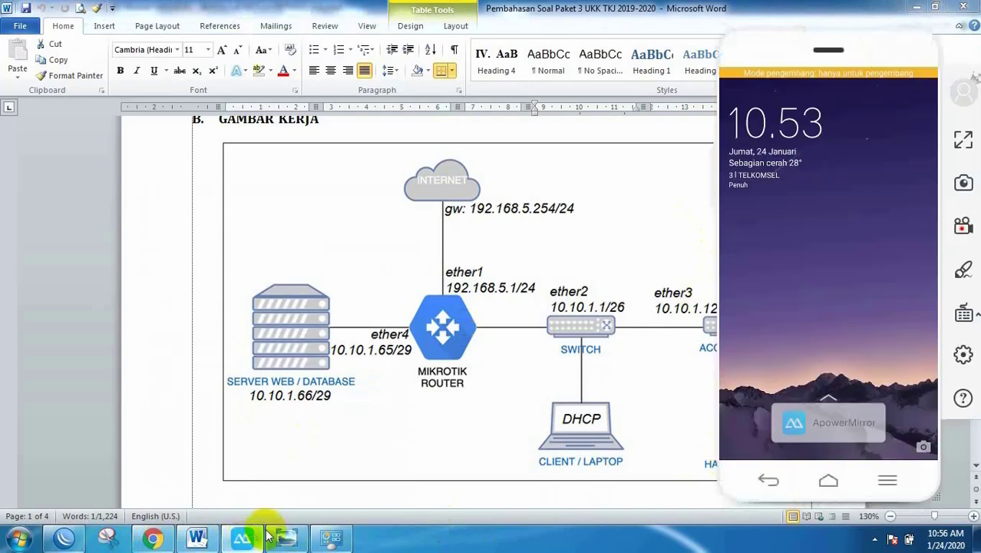